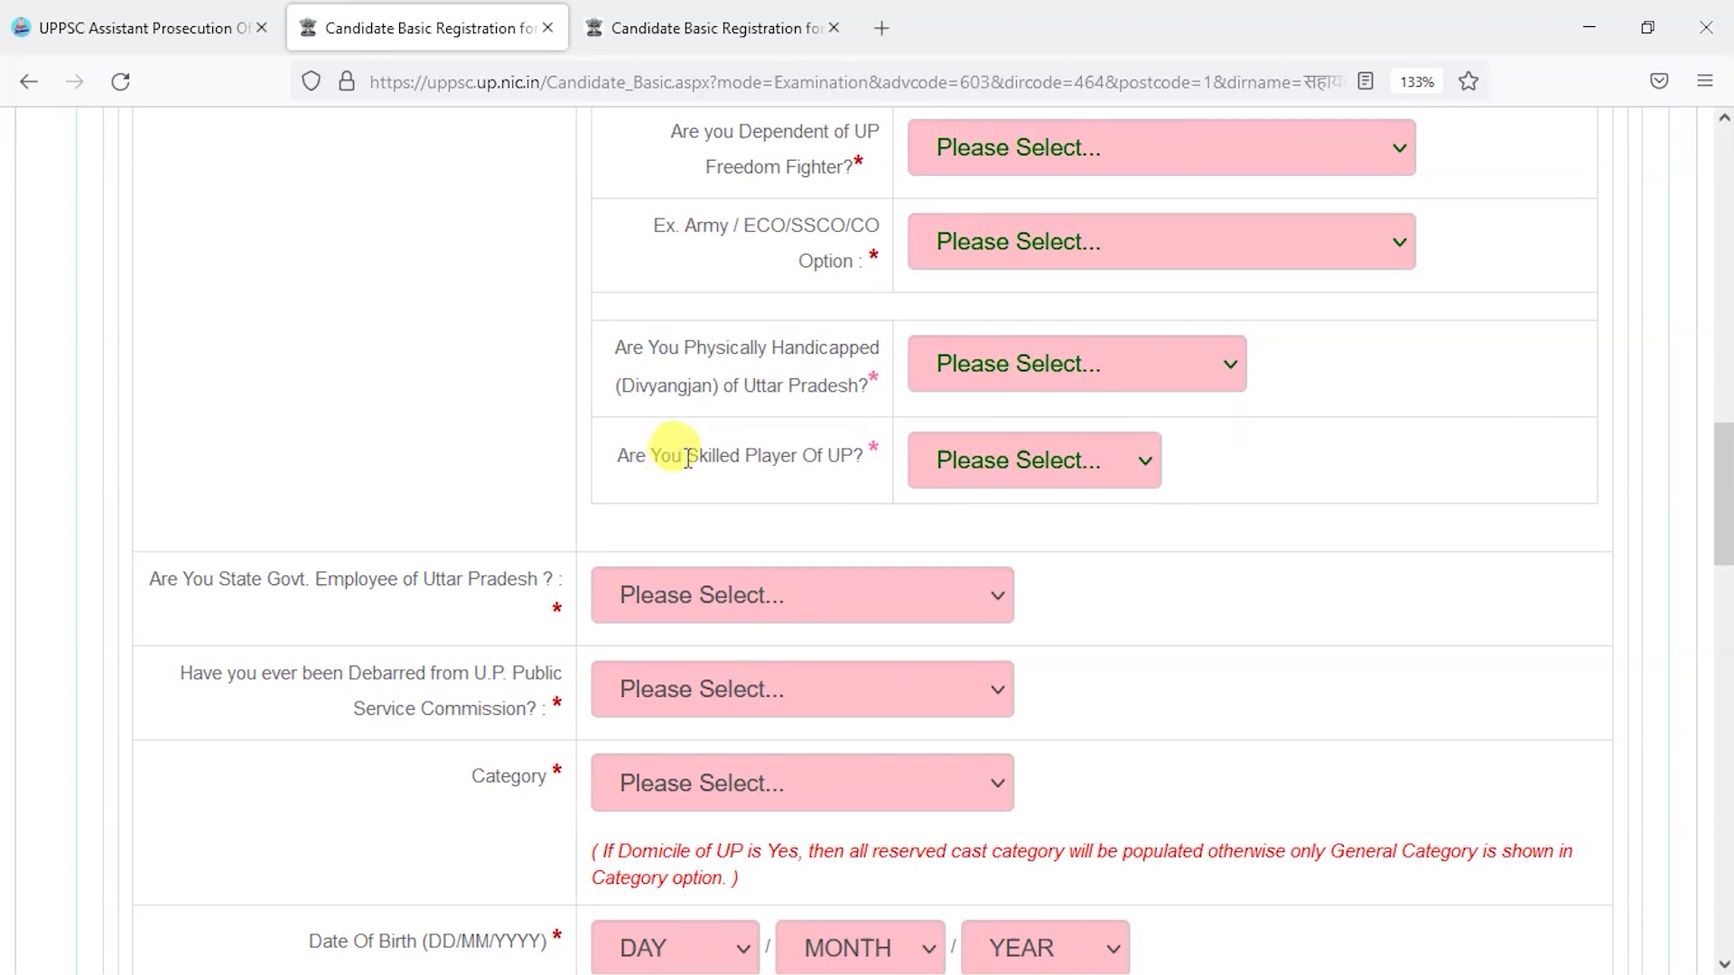
# - Answer No to both the UP freedom fighter dependent question and the Ex. Army / ECO/SSCO/CO option
pyautogui.click(967, 459)
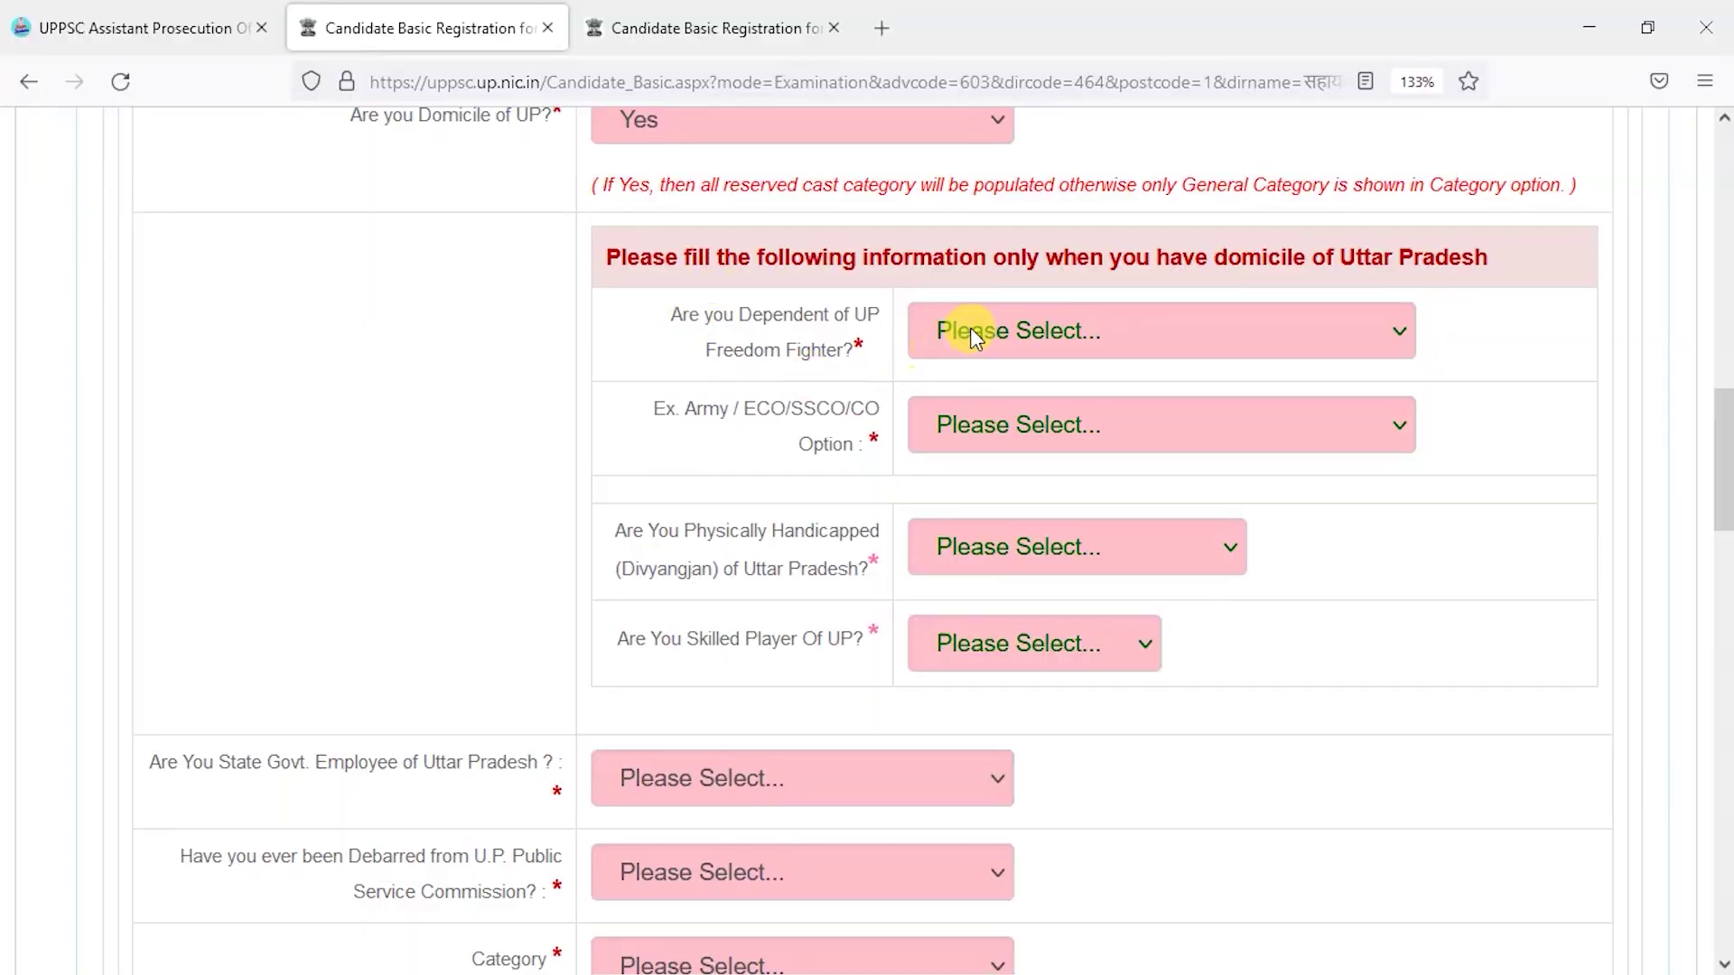
pyautogui.click(974, 337)
pyautogui.click(963, 426)
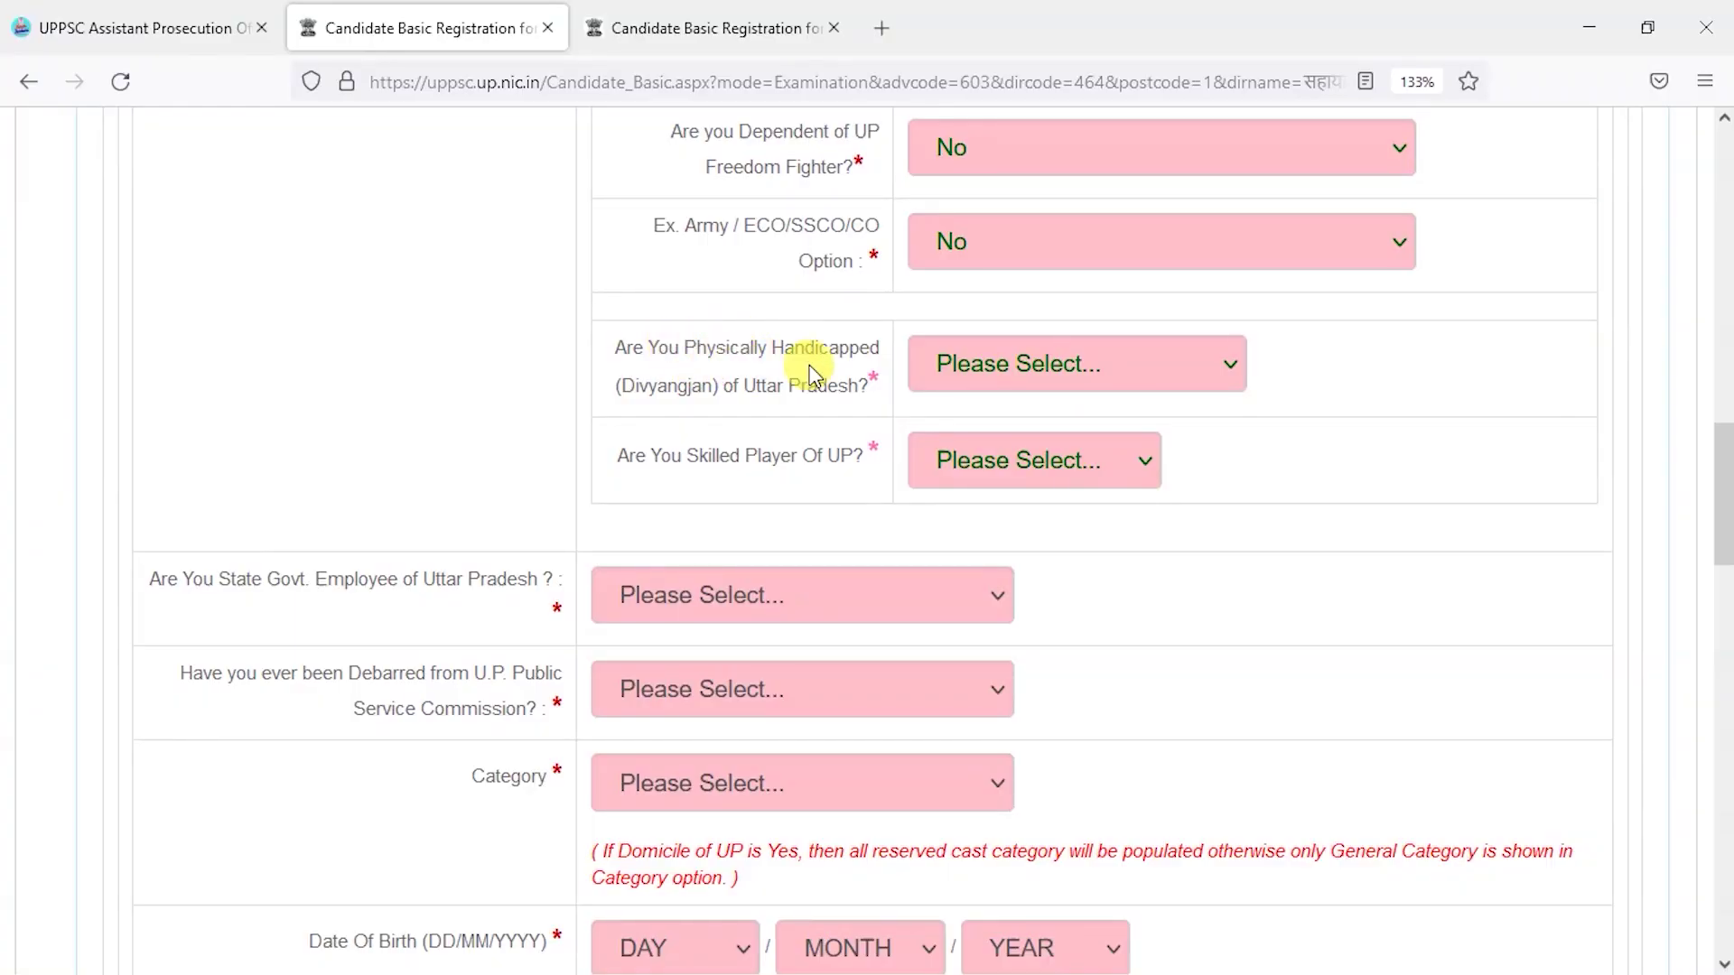
# - Declare a physical handicap of Uttar Pradesh, answer Yes to the locomotor or cerebral palsy problem, and select sub-category OA
pyautogui.click(956, 361)
pyautogui.click(936, 503)
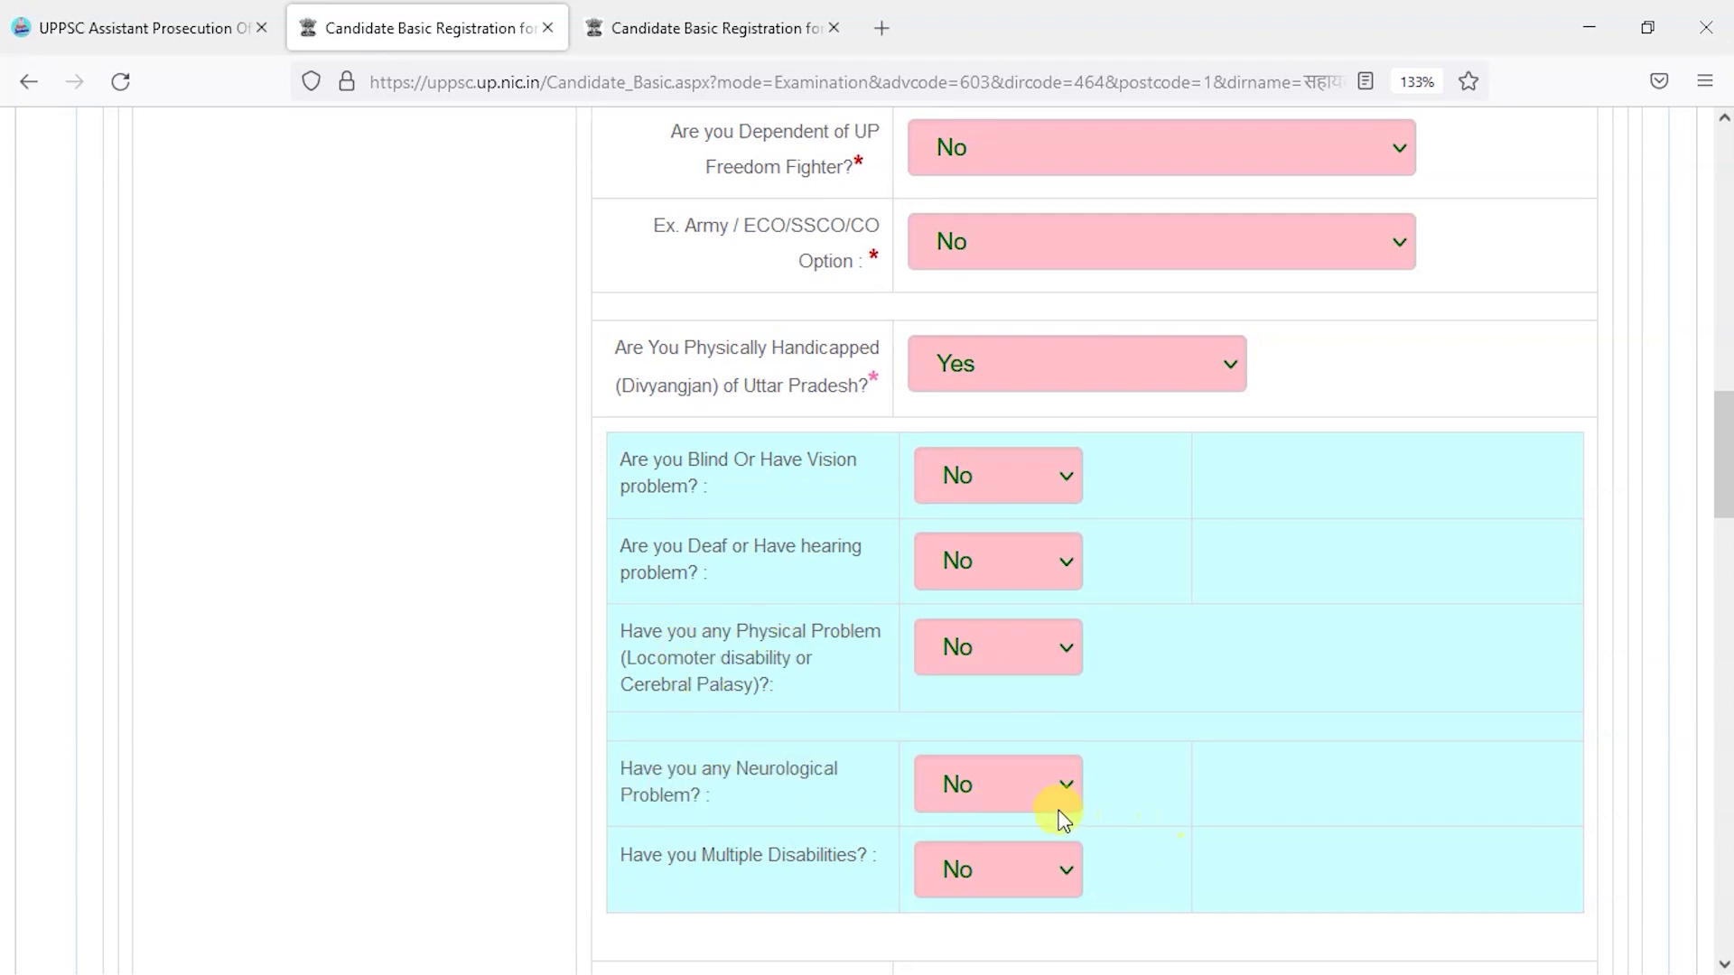
pyautogui.scroll(-2, 761, 820)
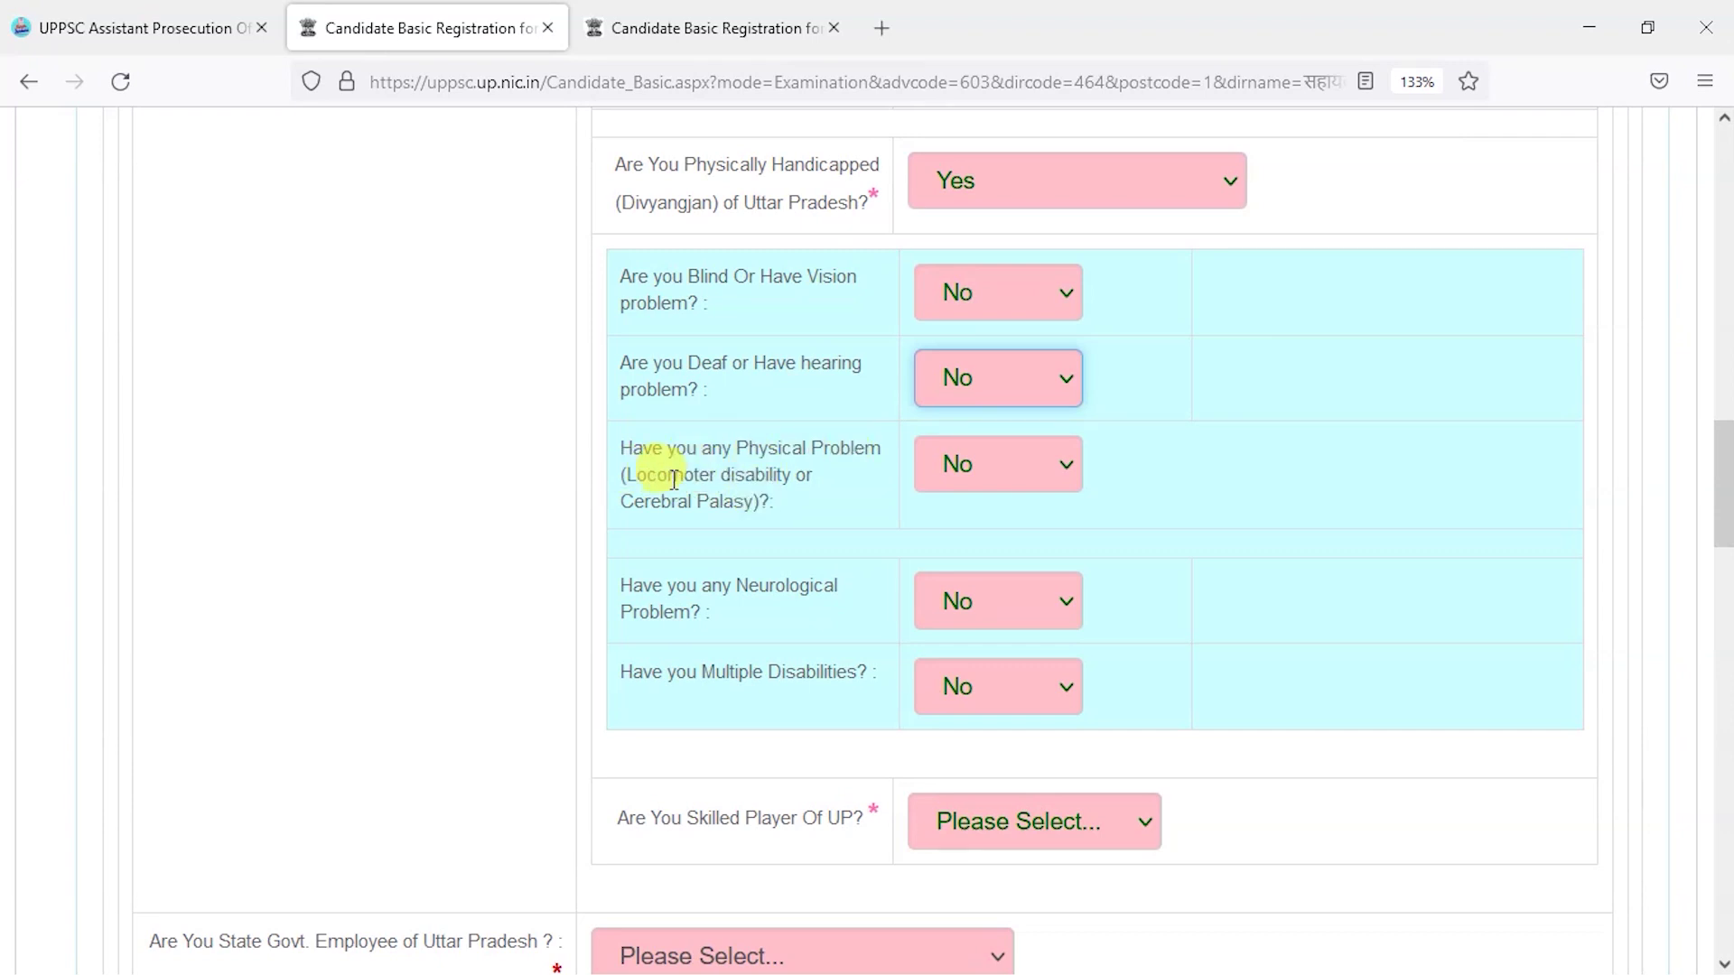
pyautogui.click(1034, 488)
pyautogui.click(957, 604)
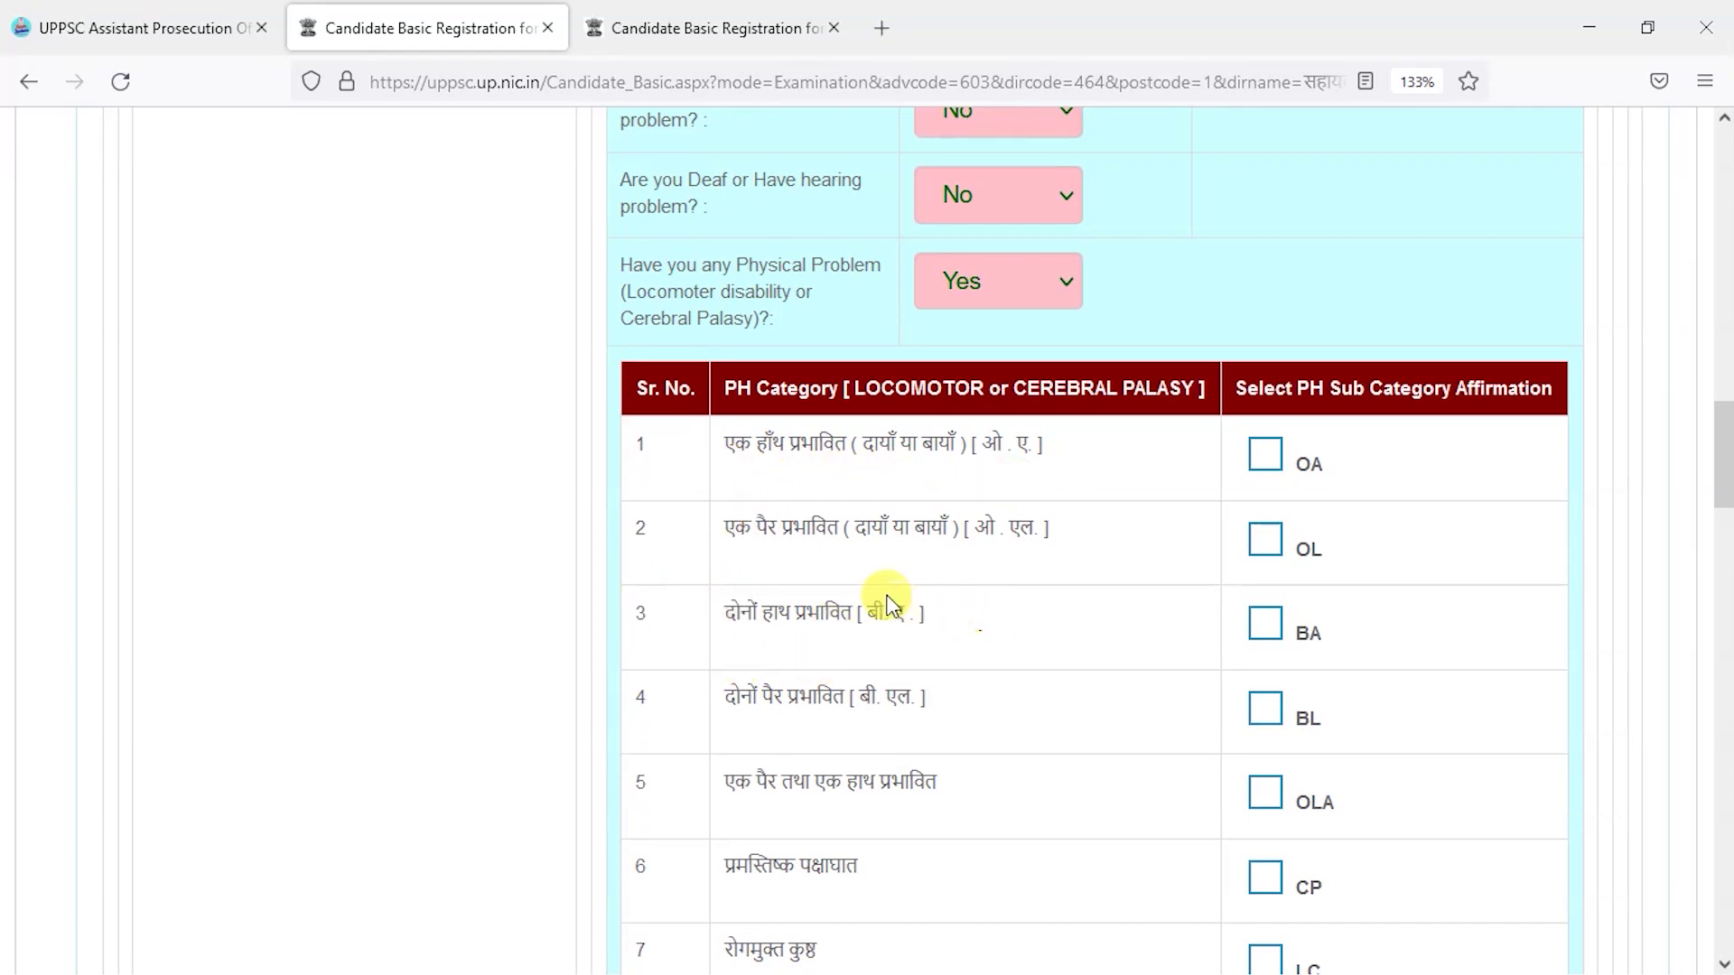
pyautogui.click(1269, 631)
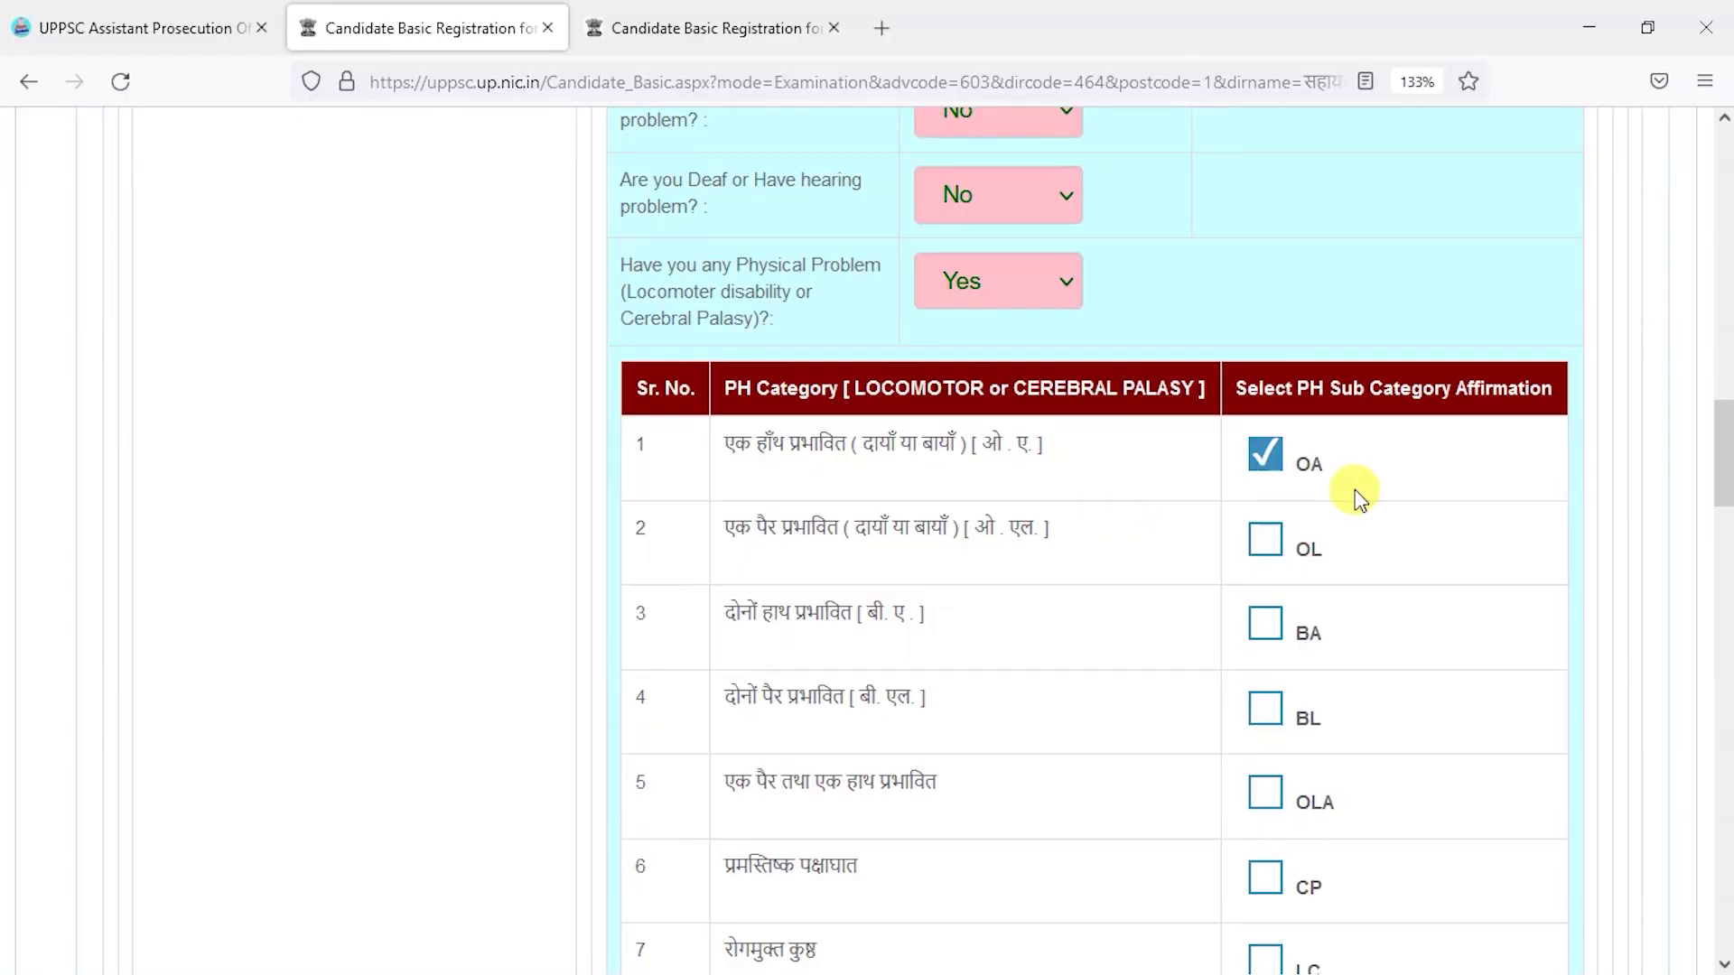
# - Answer No to the question about being a skilled player of UP
pyautogui.scroll(-8, 1354, 492)
pyautogui.scroll(-2, 717, 647)
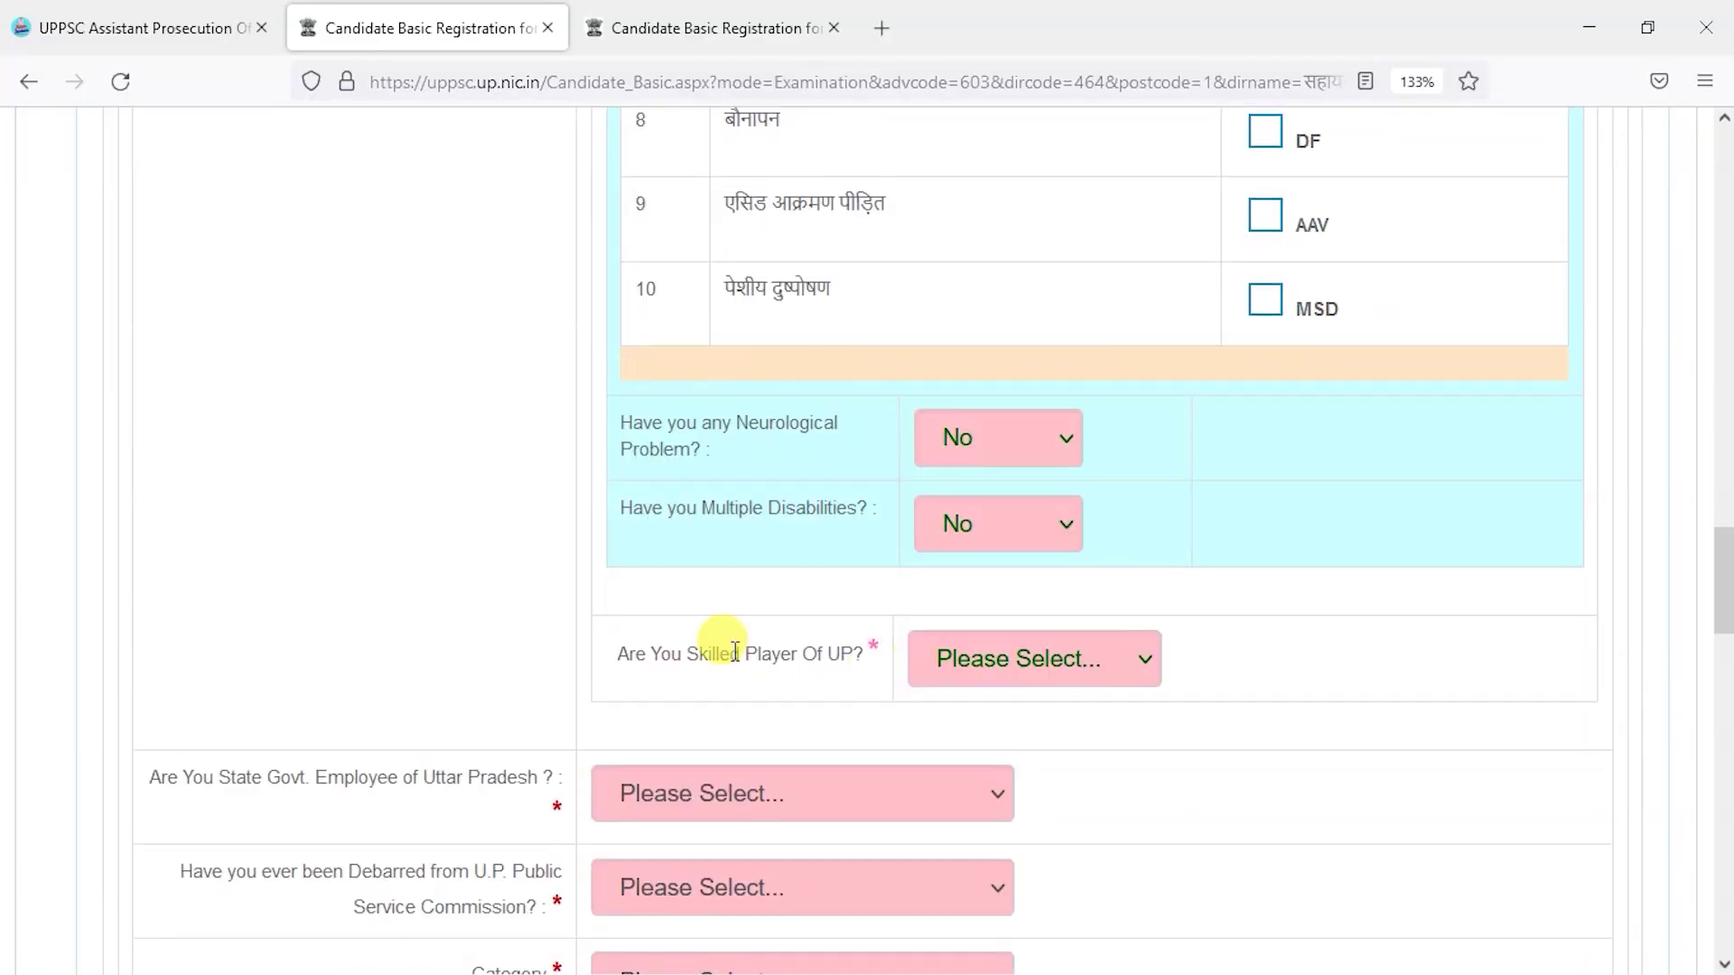
pyautogui.click(1072, 665)
pyautogui.click(982, 763)
# - Answer No to both the state government employee question and the U.P. Public Service Commission debarment question
pyautogui.scroll(-4, 1178, 706)
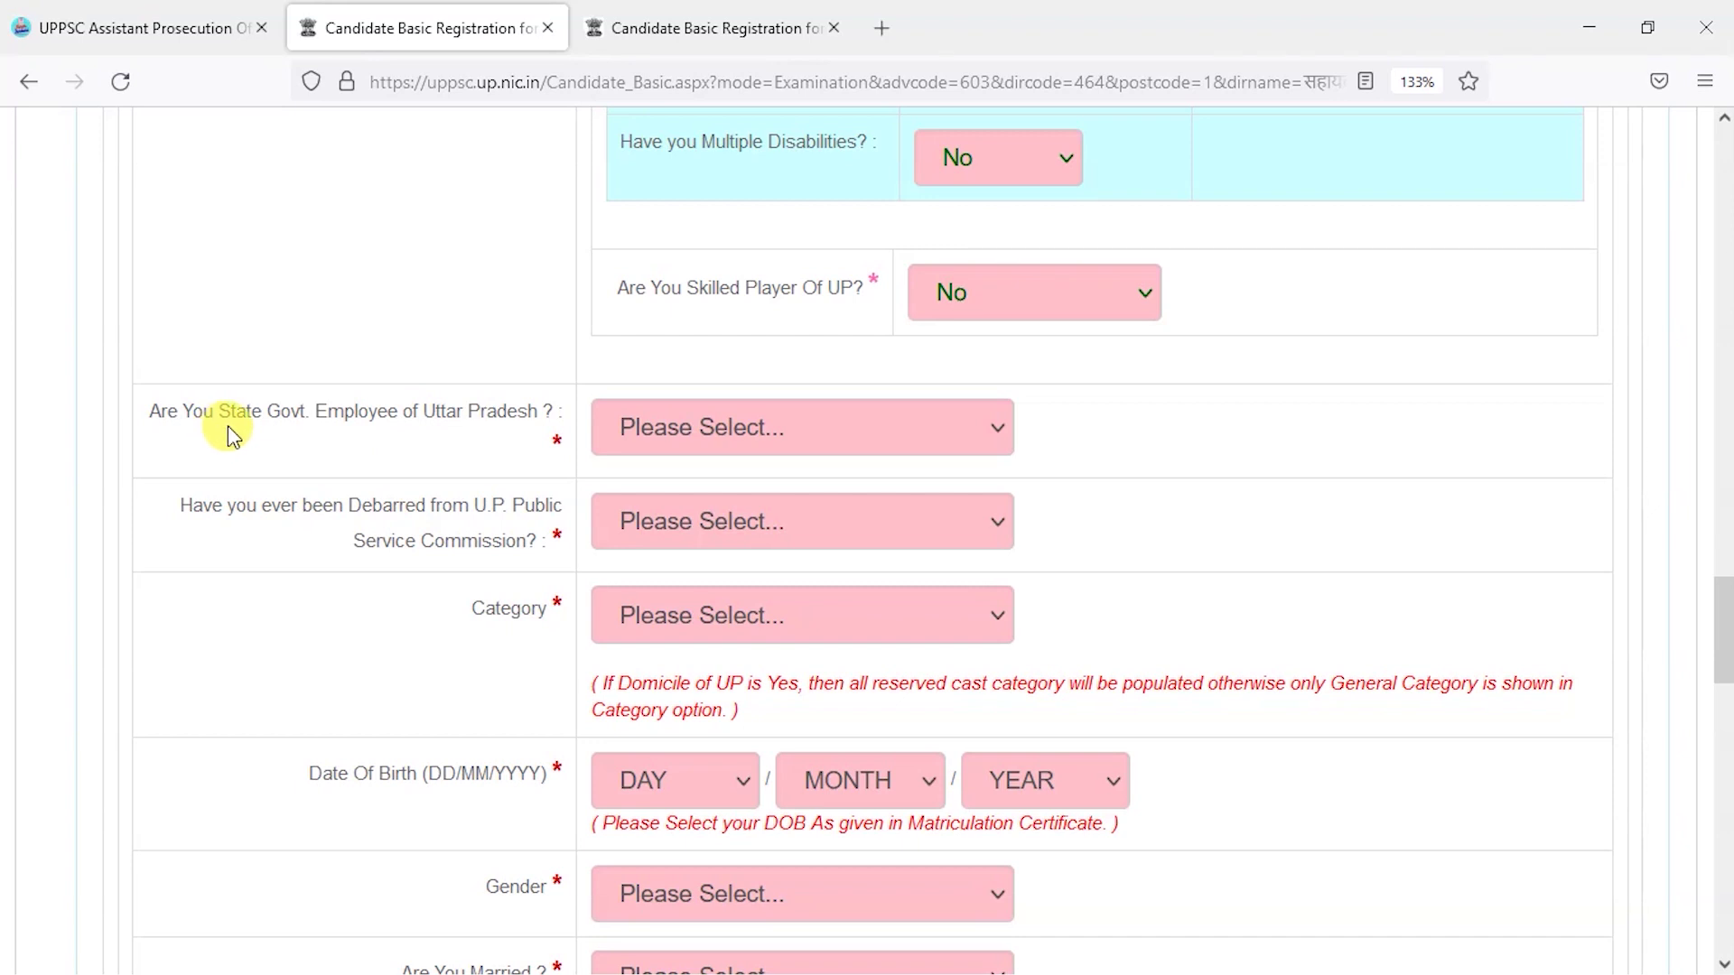
pyautogui.click(581, 431)
pyautogui.click(643, 524)
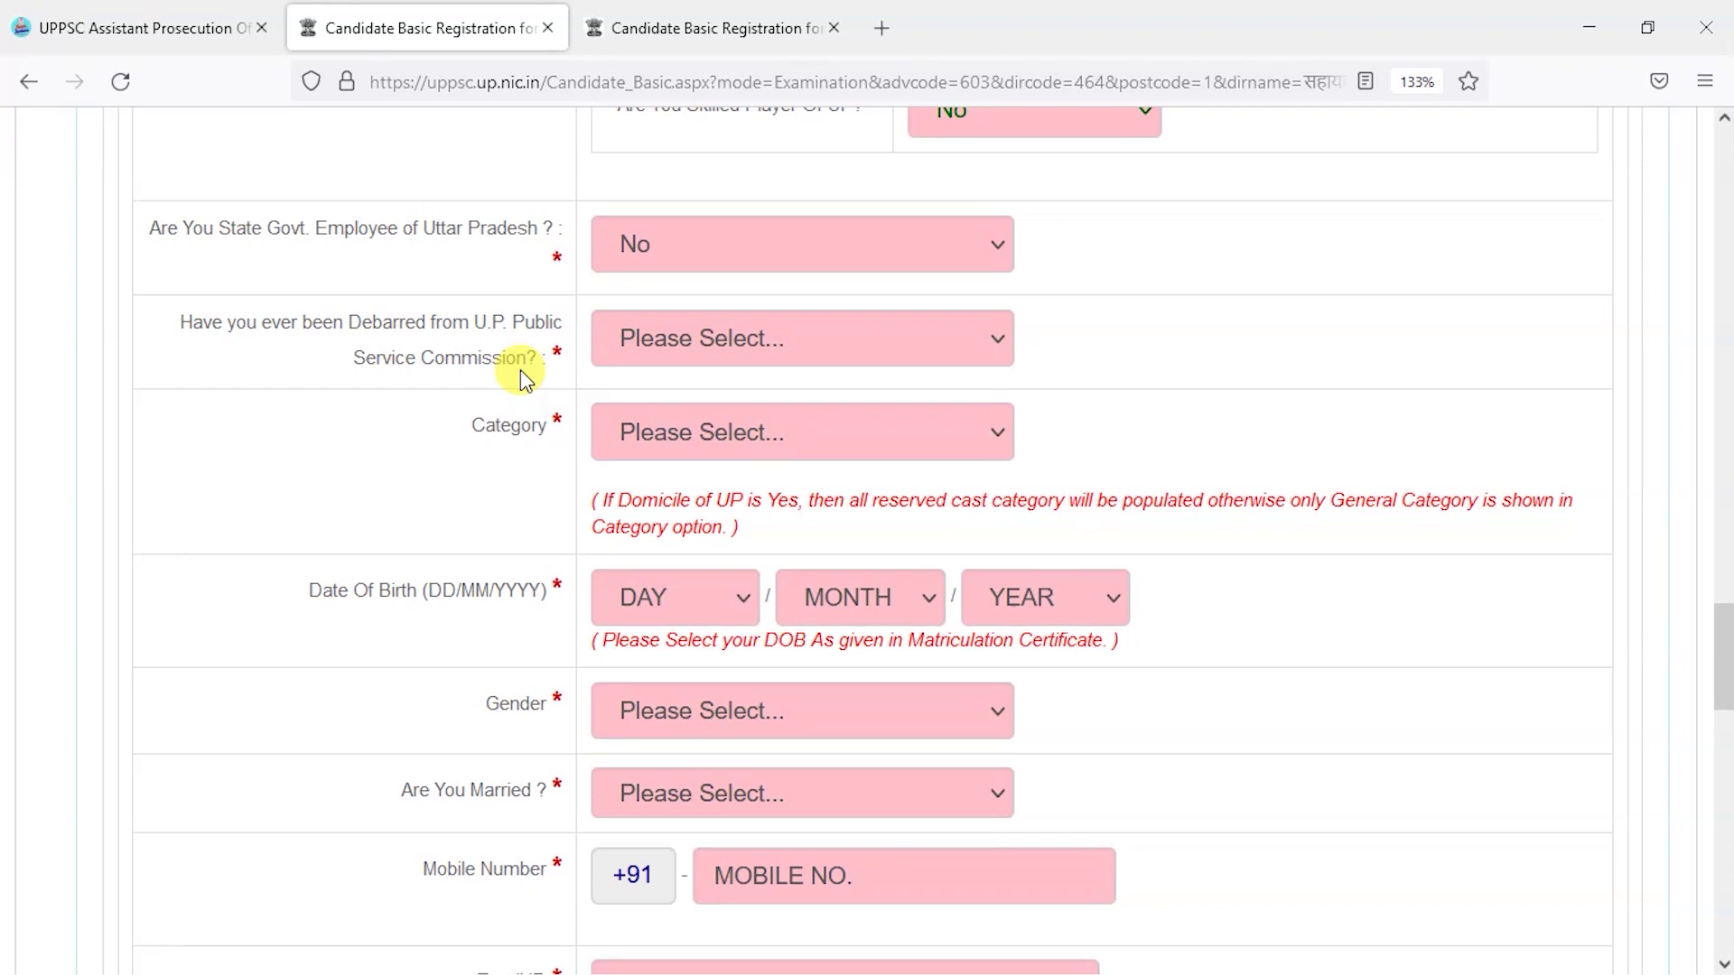
pyautogui.click(623, 351)
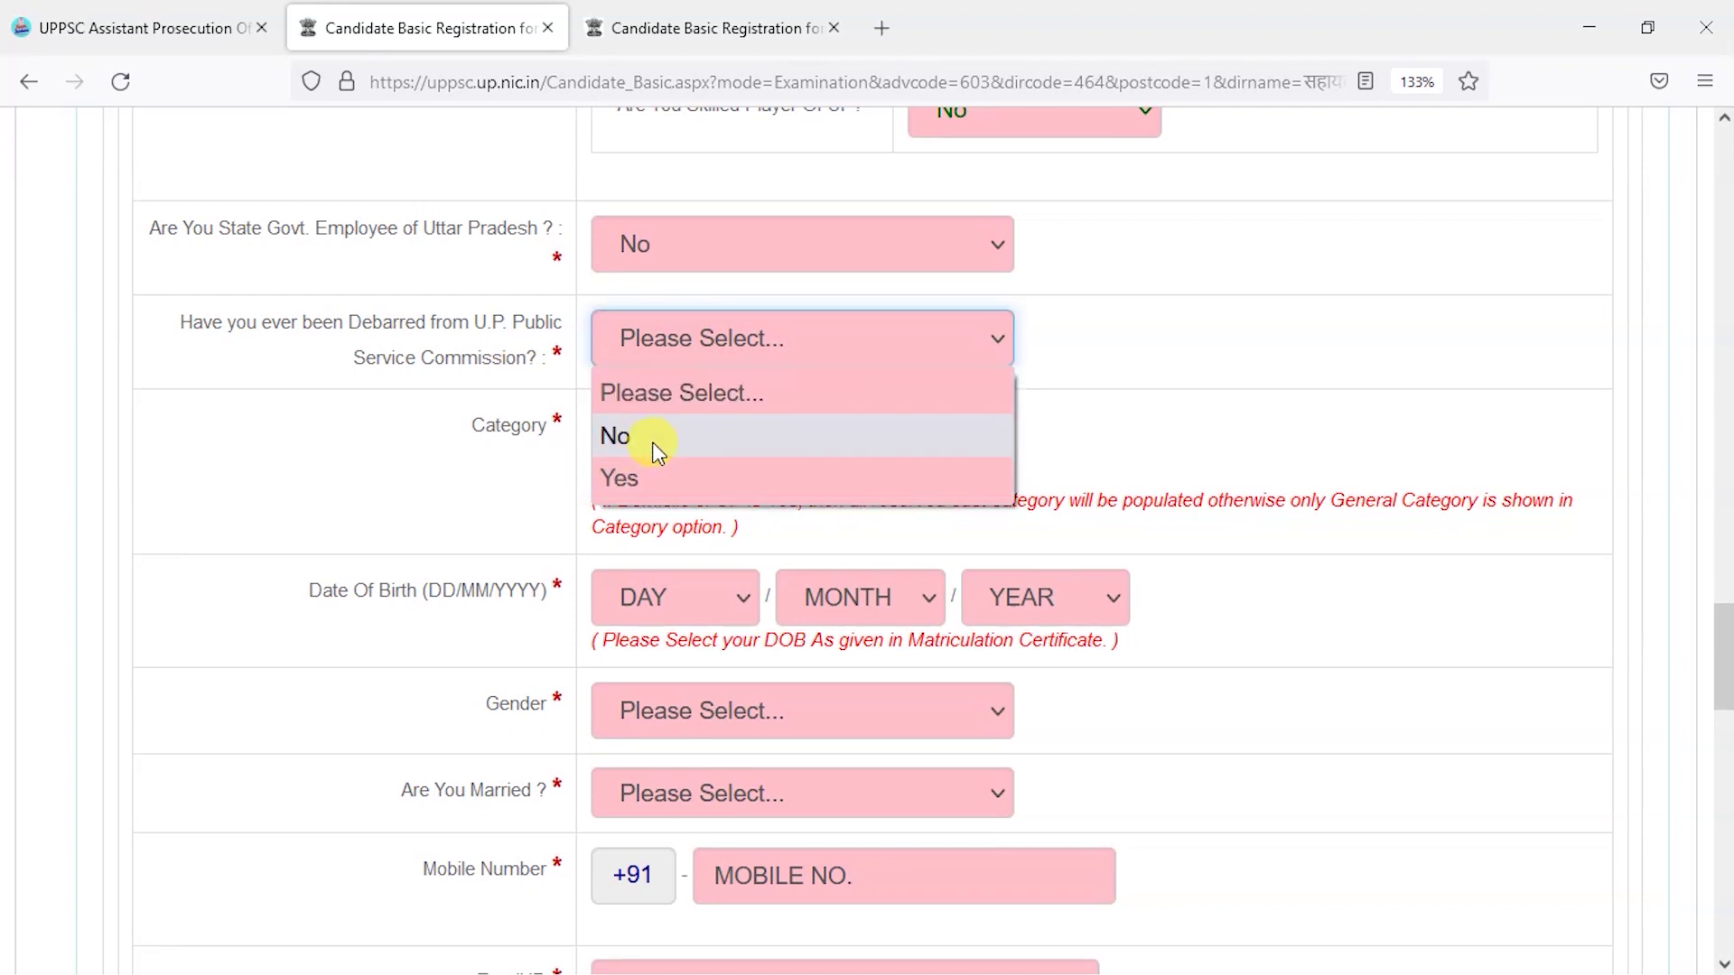
pyautogui.click(646, 439)
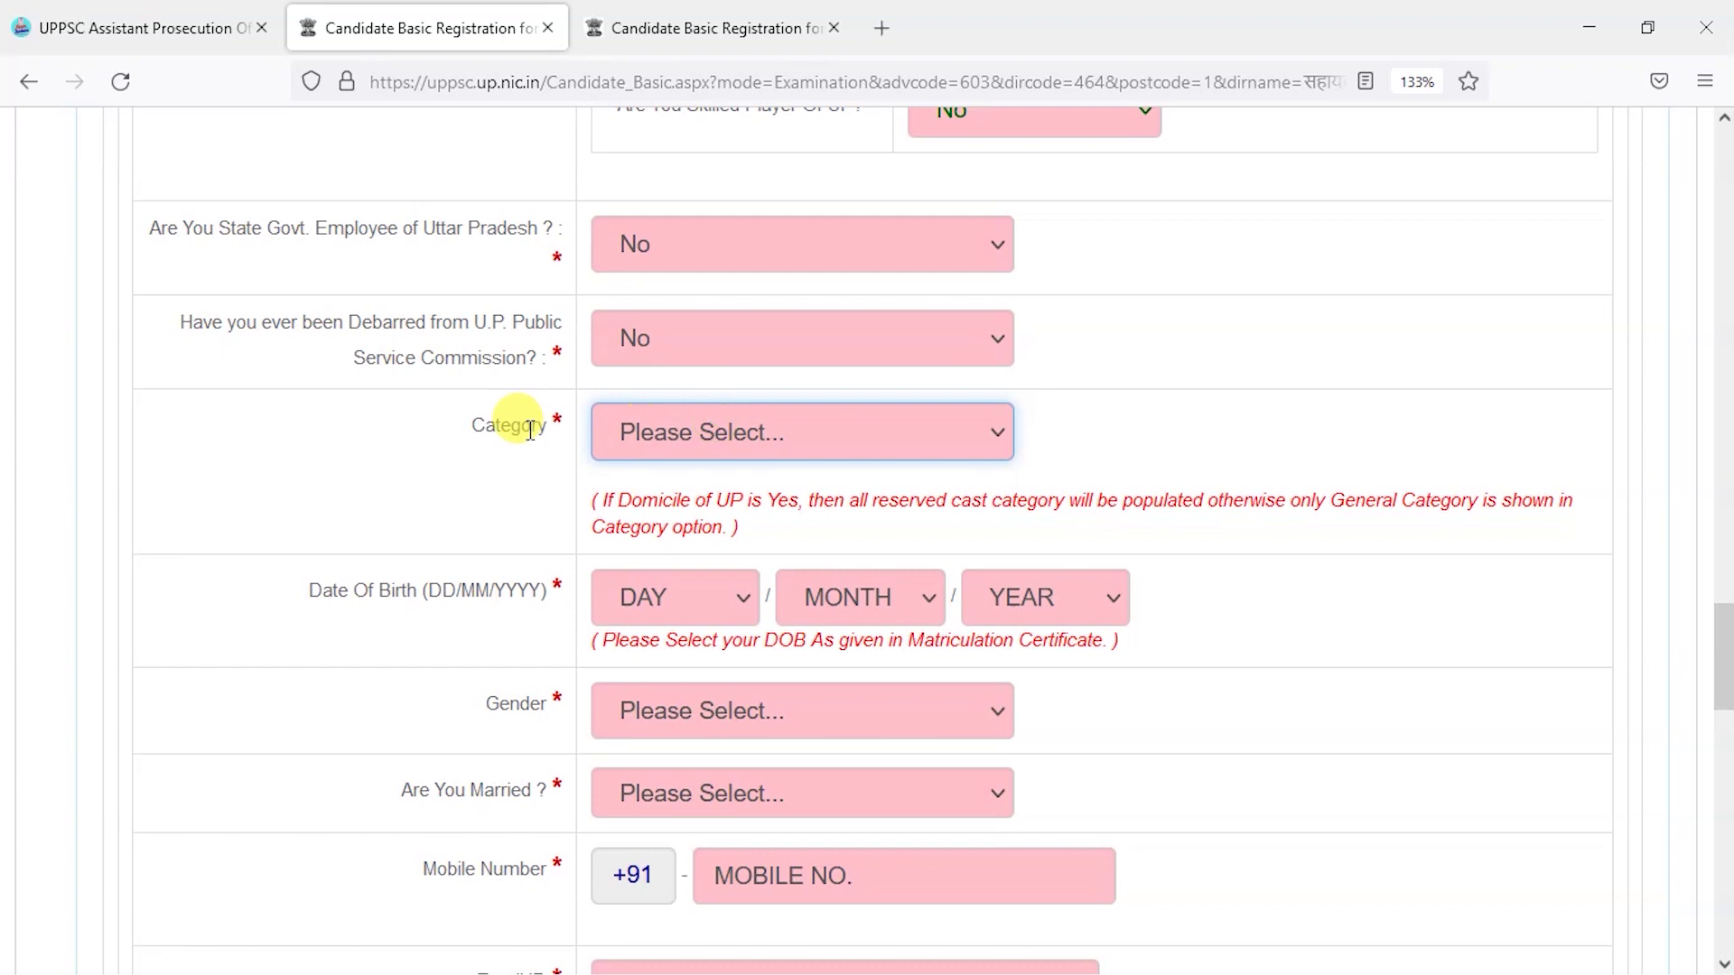
# - Set the category to सामान्य, answer No for Economically Weaker Sections (EWS), and accept the EWS declaration
pyautogui.click(675, 425)
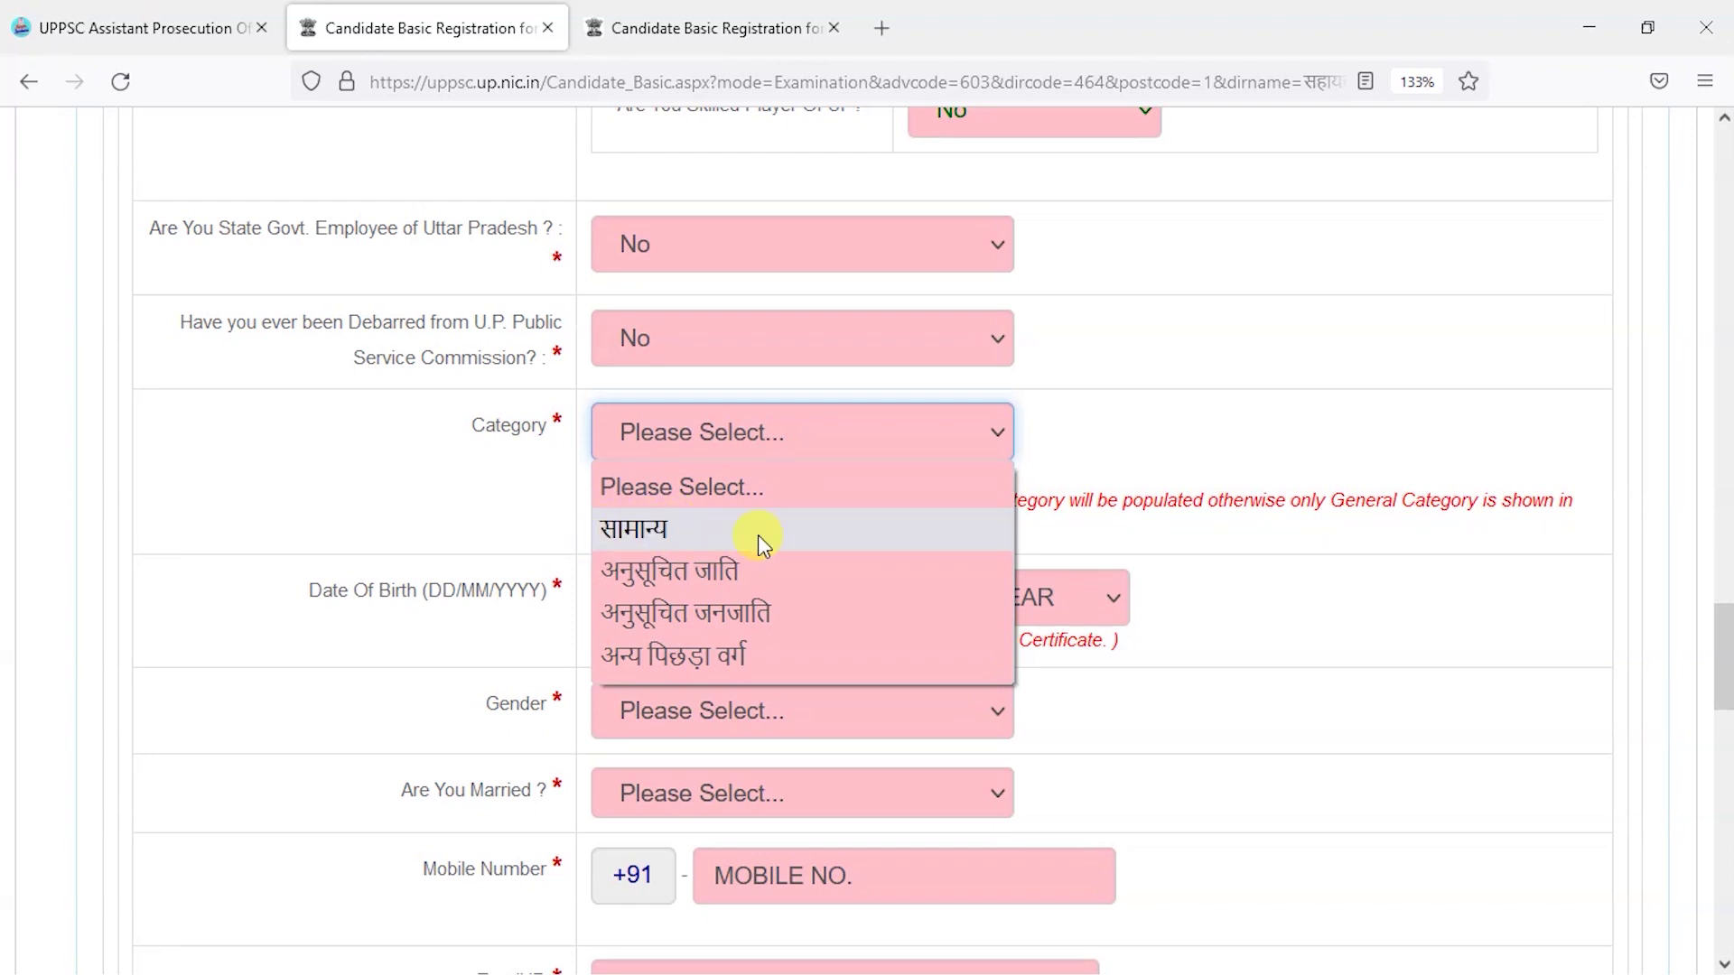
pyautogui.click(643, 528)
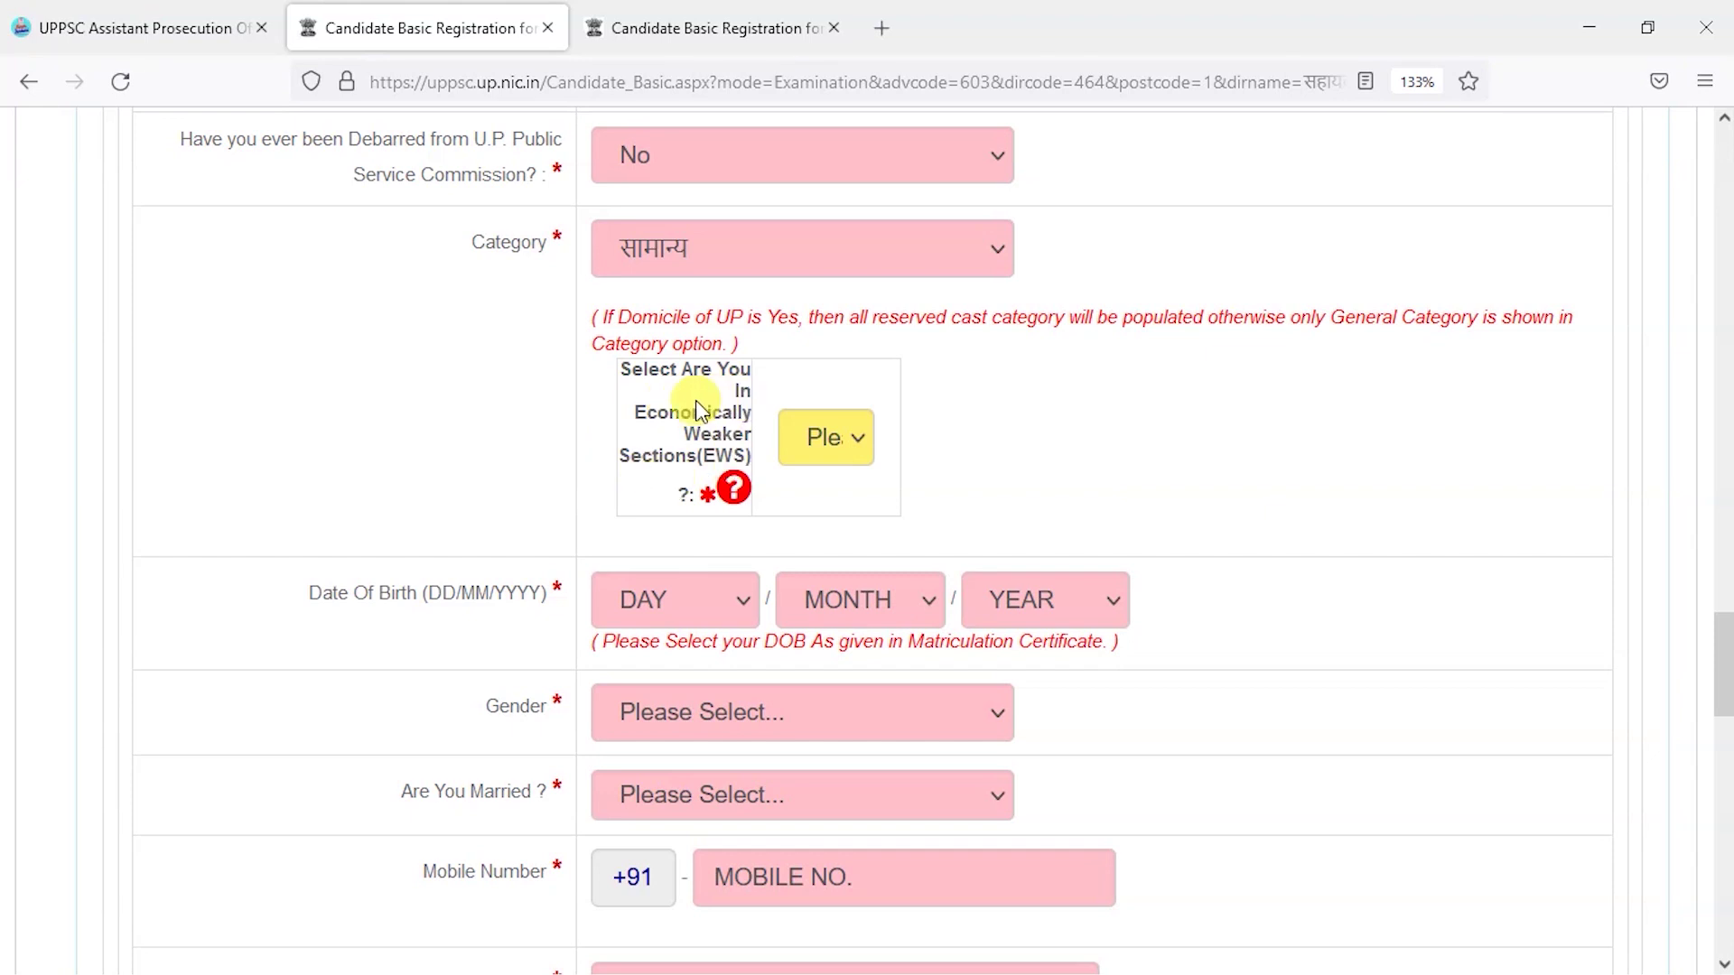
pyautogui.click(807, 456)
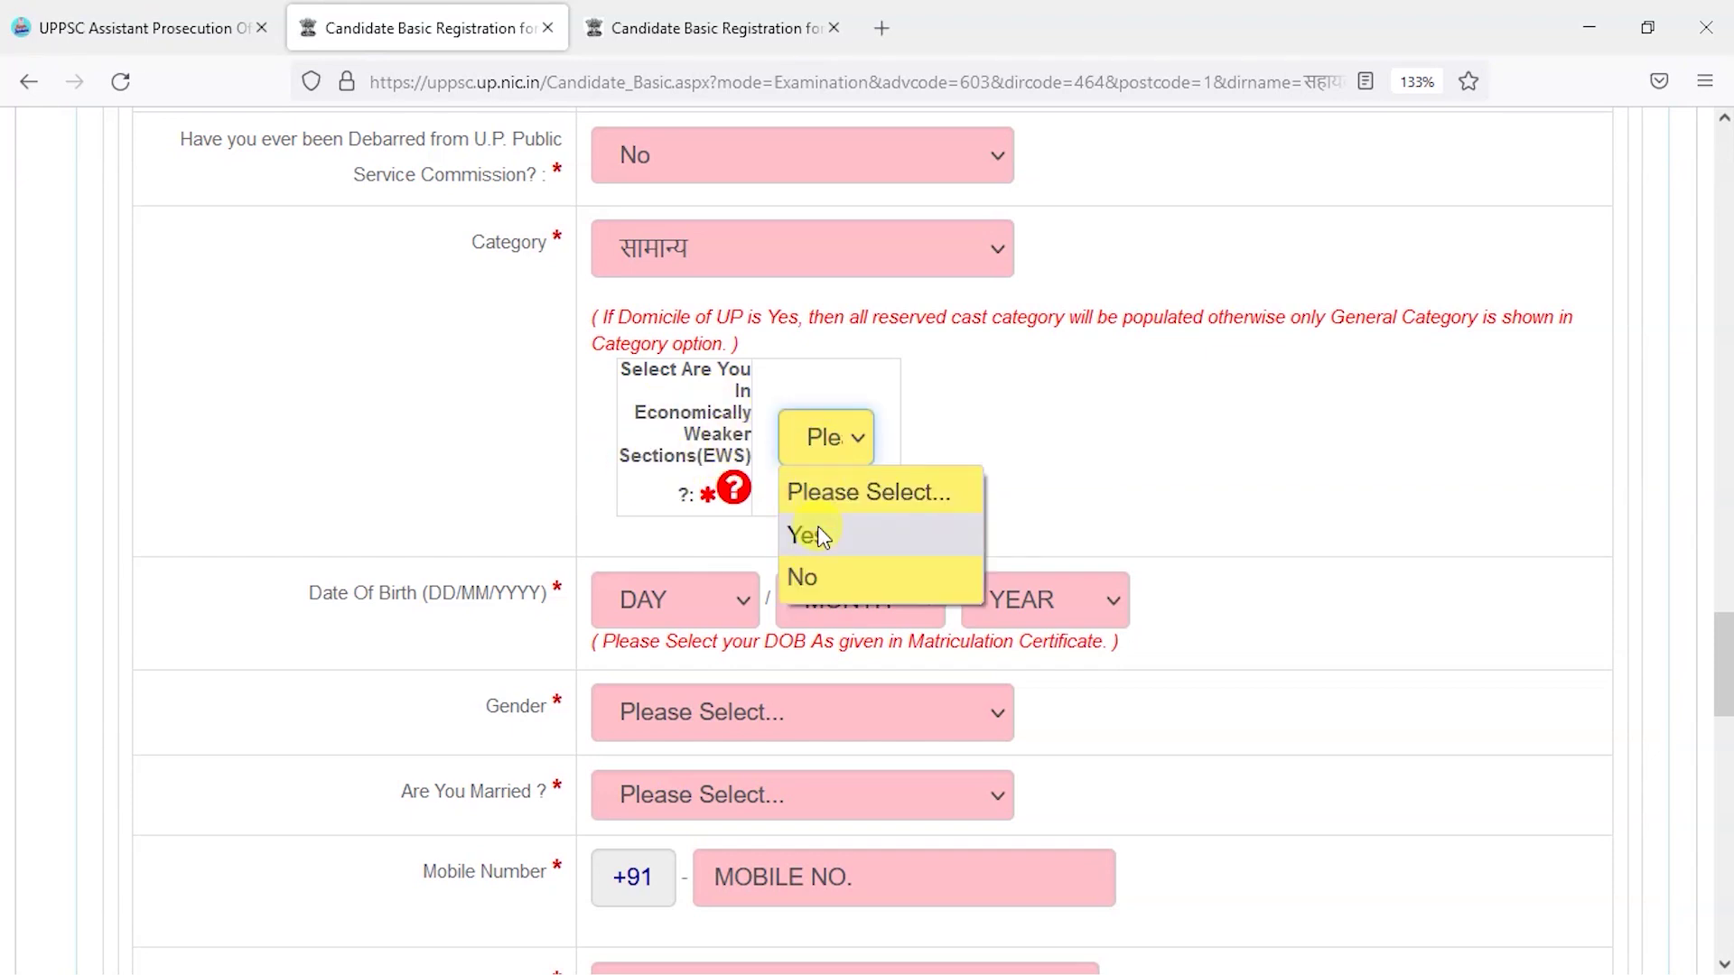
pyautogui.click(806, 578)
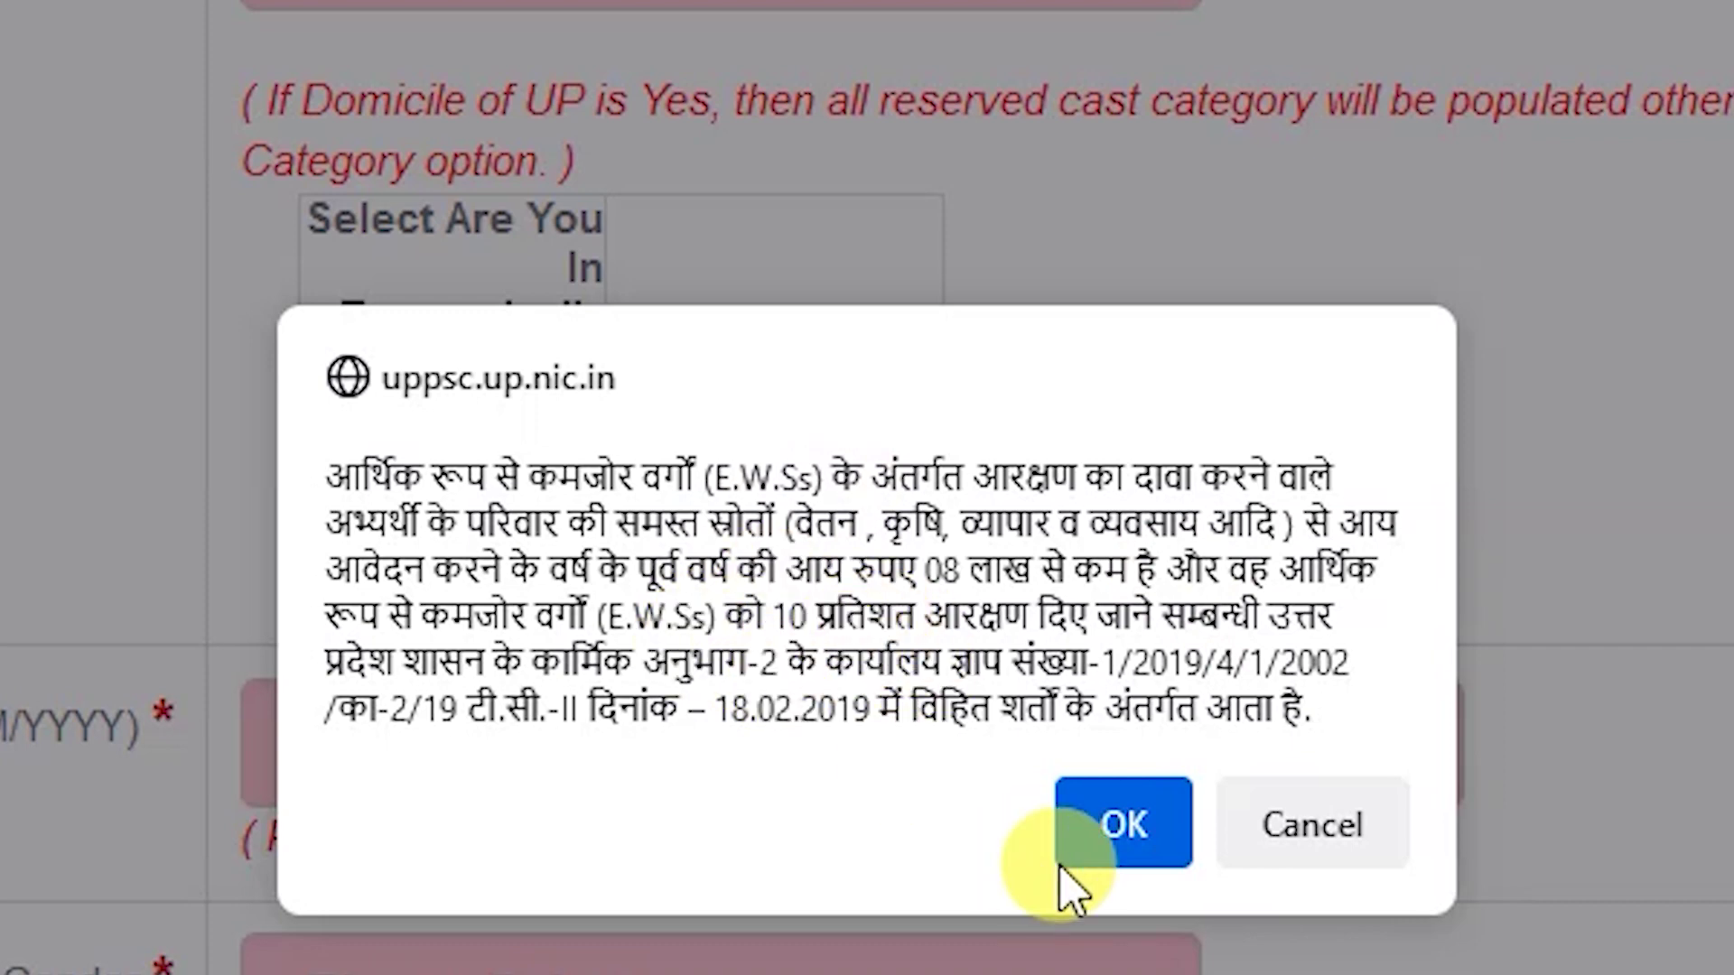
pyautogui.click(1119, 852)
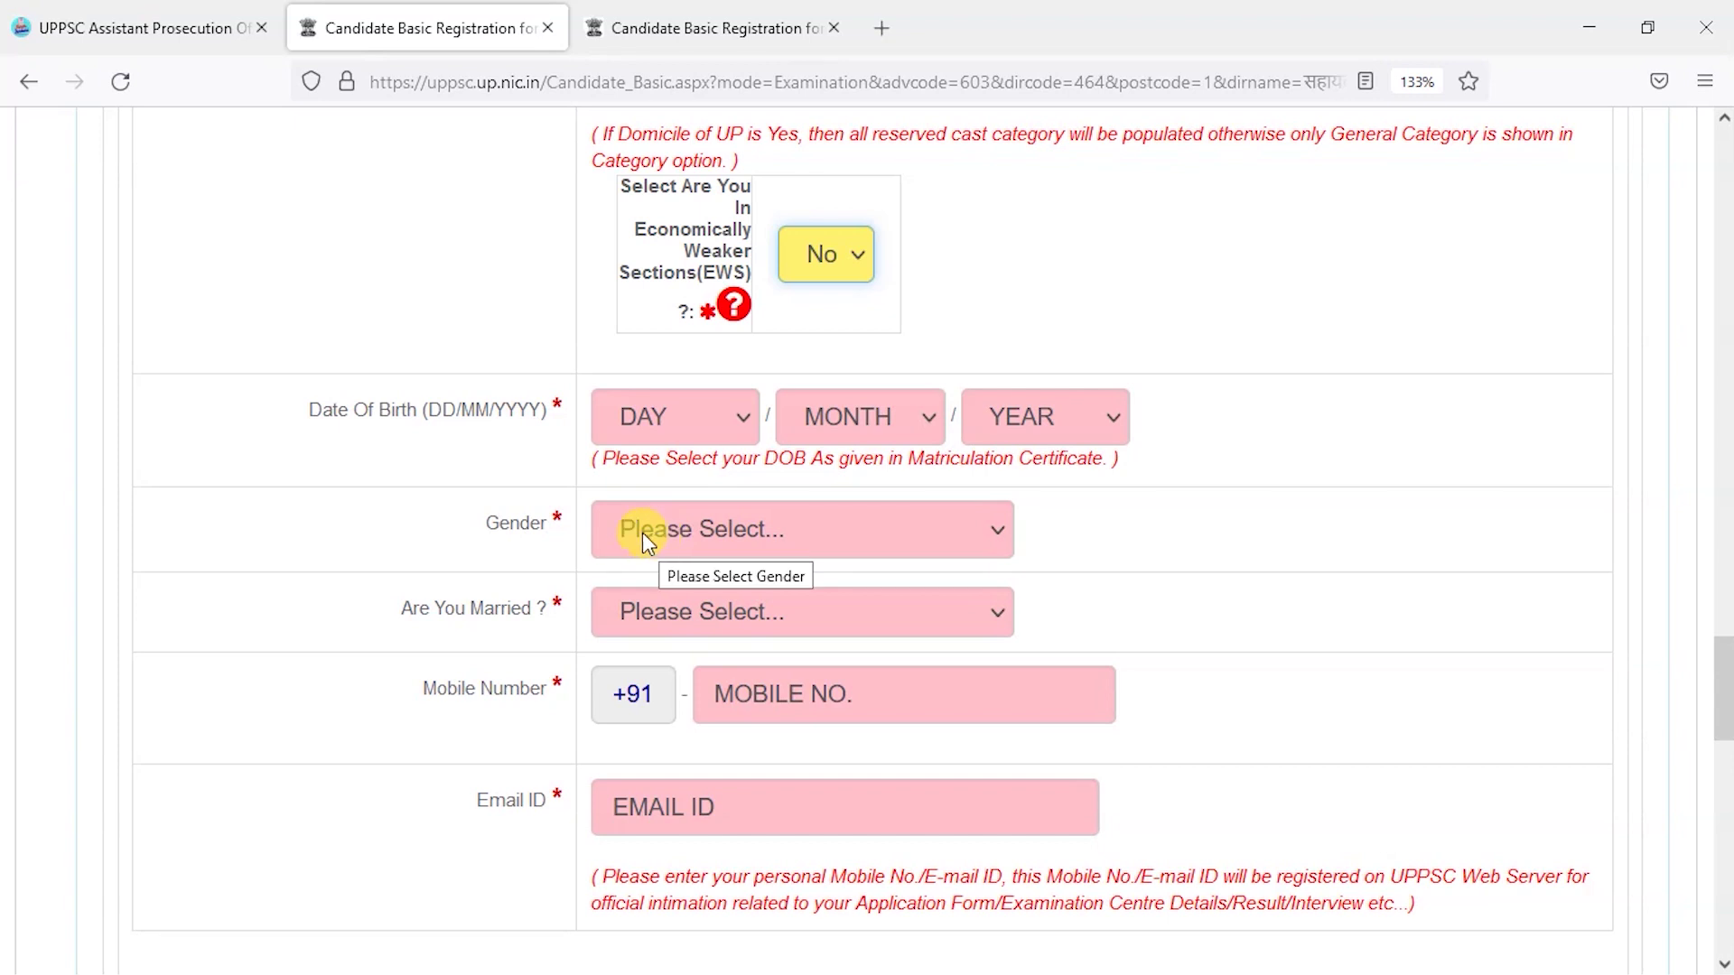
# - Set the marital status to No and the gender to पुरूष
pyautogui.click(695, 605)
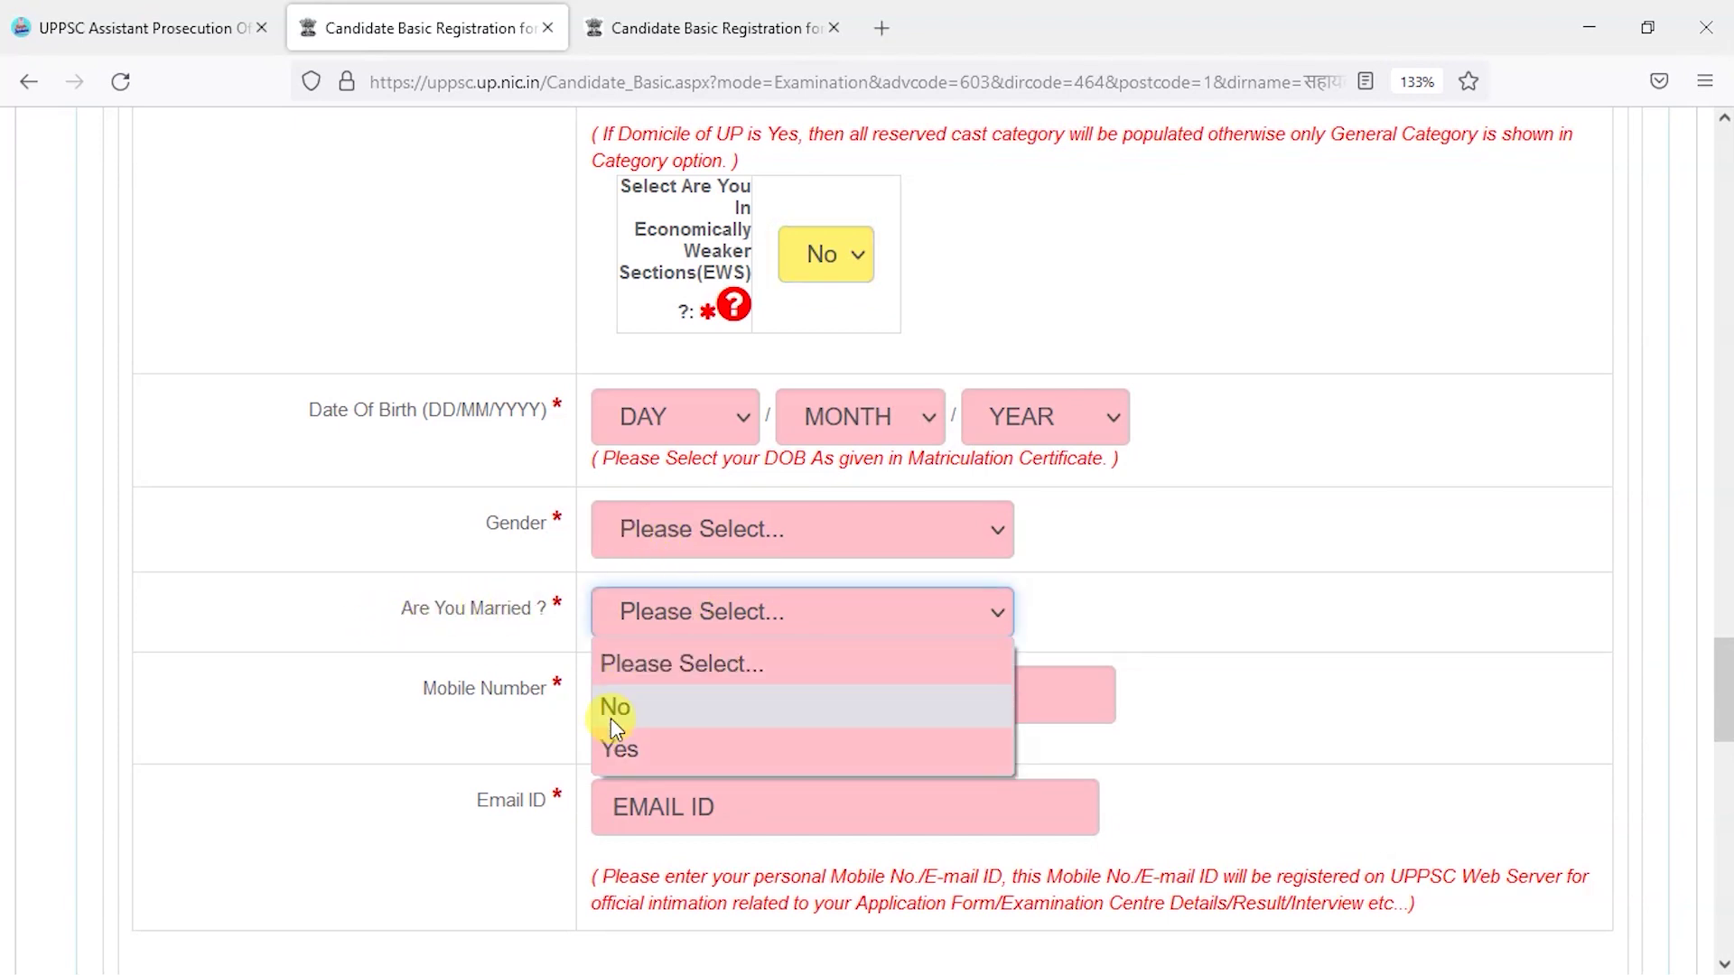
pyautogui.click(642, 723)
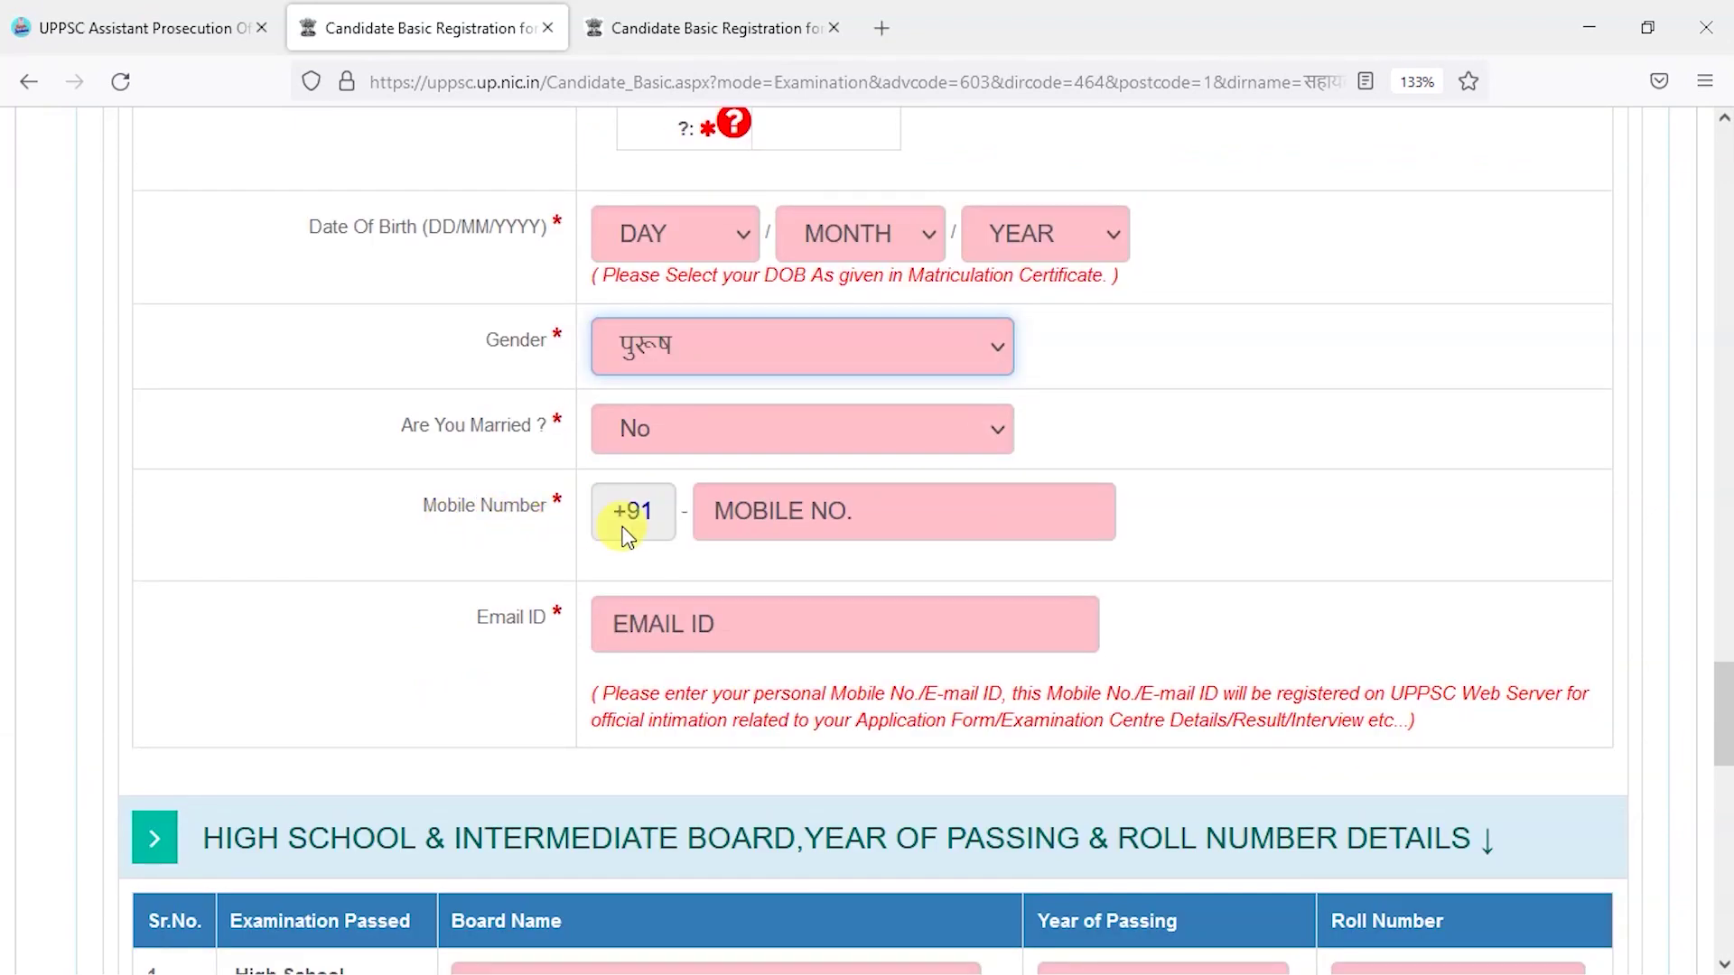
# - Fill in High School (2014) and Intermediate (2016) details with the Board of Secondary Education, Madhya Pradesh, and the roll numbers, marking Intermediate as completed
pyautogui.scroll(-5, 717, 643)
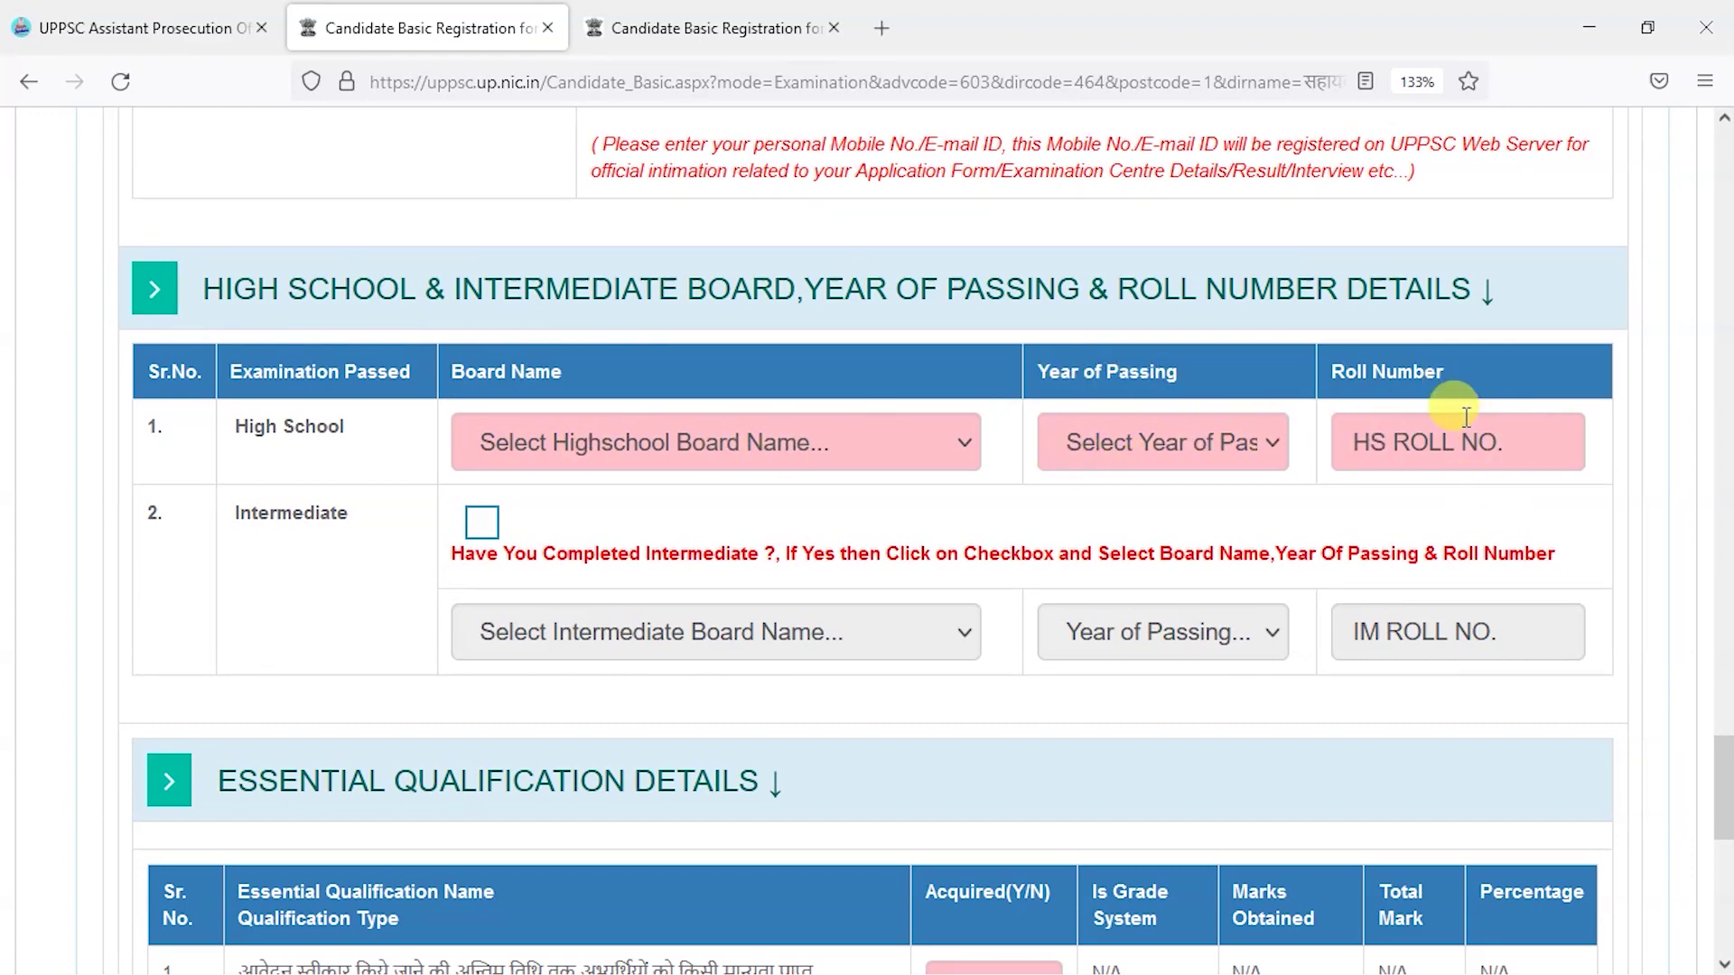
pyautogui.click(723, 442)
pyautogui.scroll(-10, 786, 588)
pyautogui.scroll(8, 741, 560)
pyautogui.scroll(-8, 700, 546)
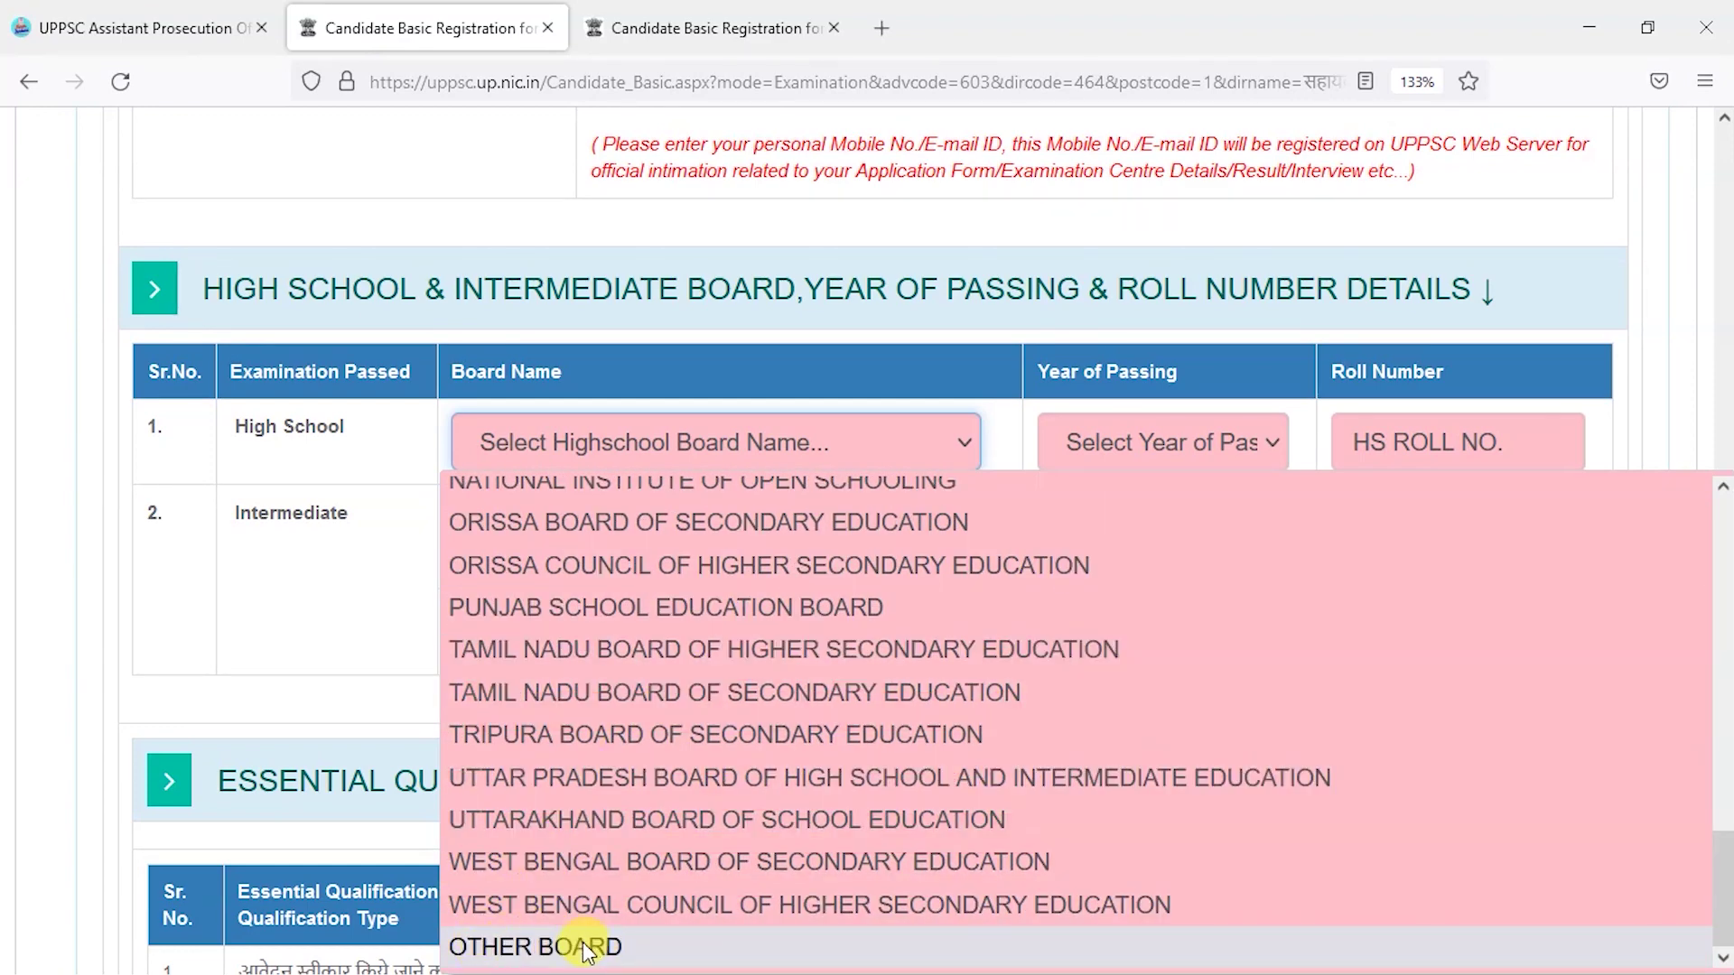
pyautogui.click(771, 445)
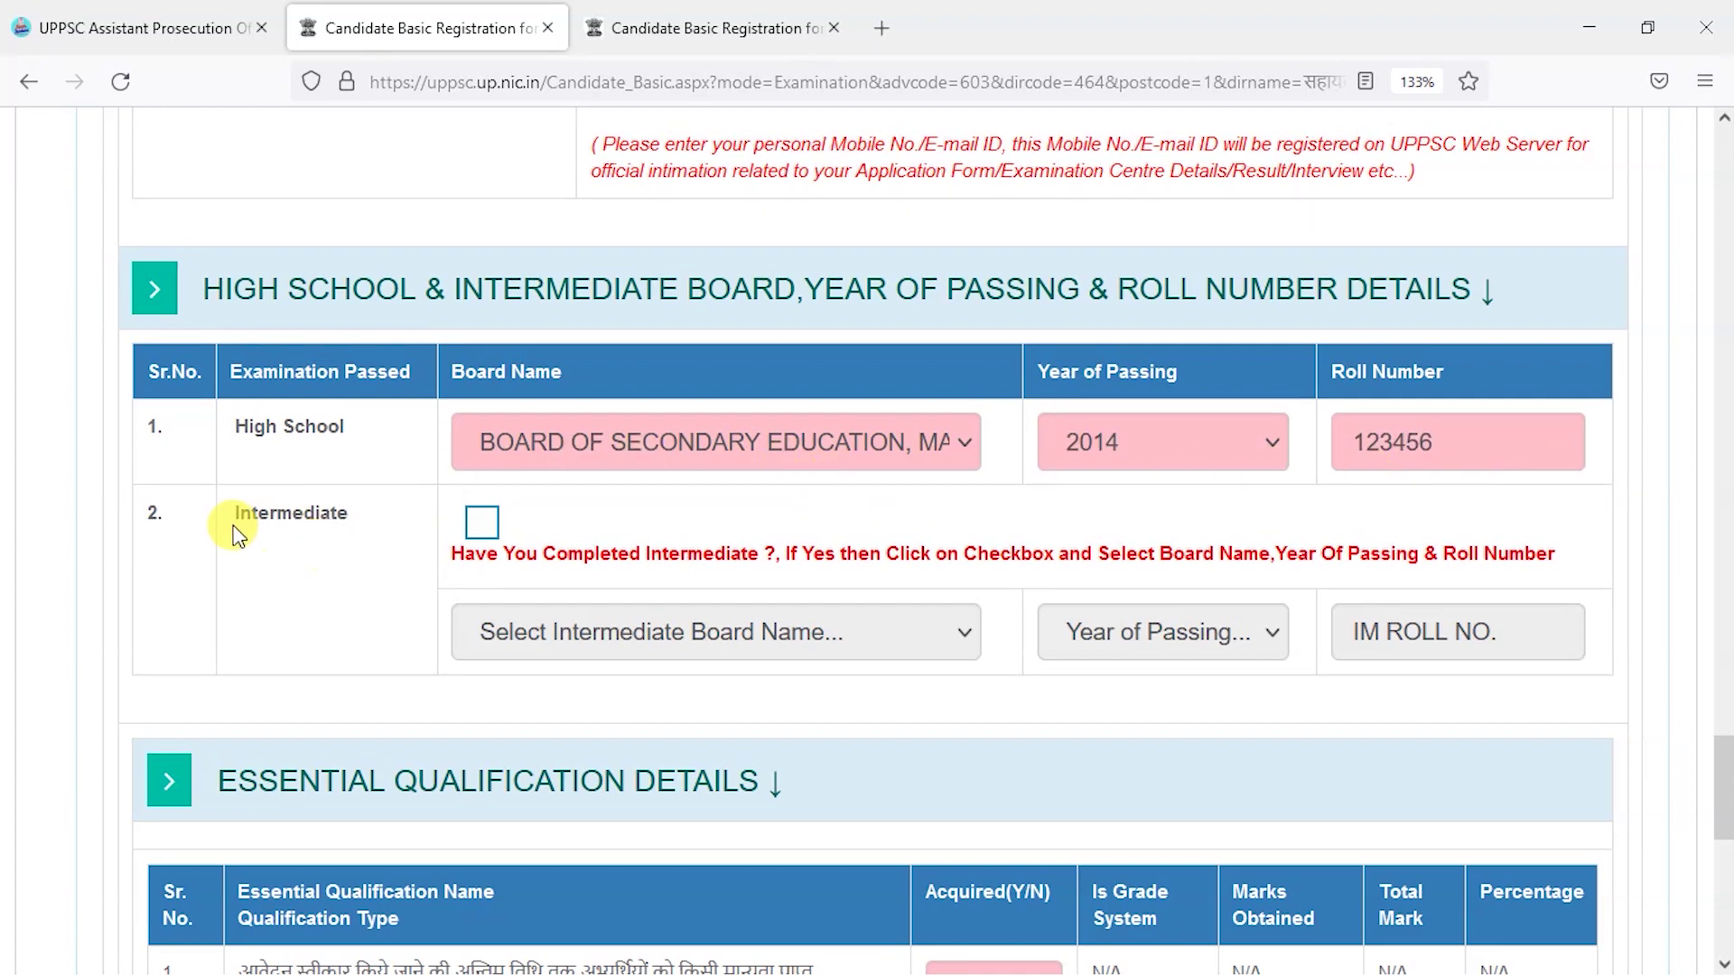
pyautogui.click(482, 524)
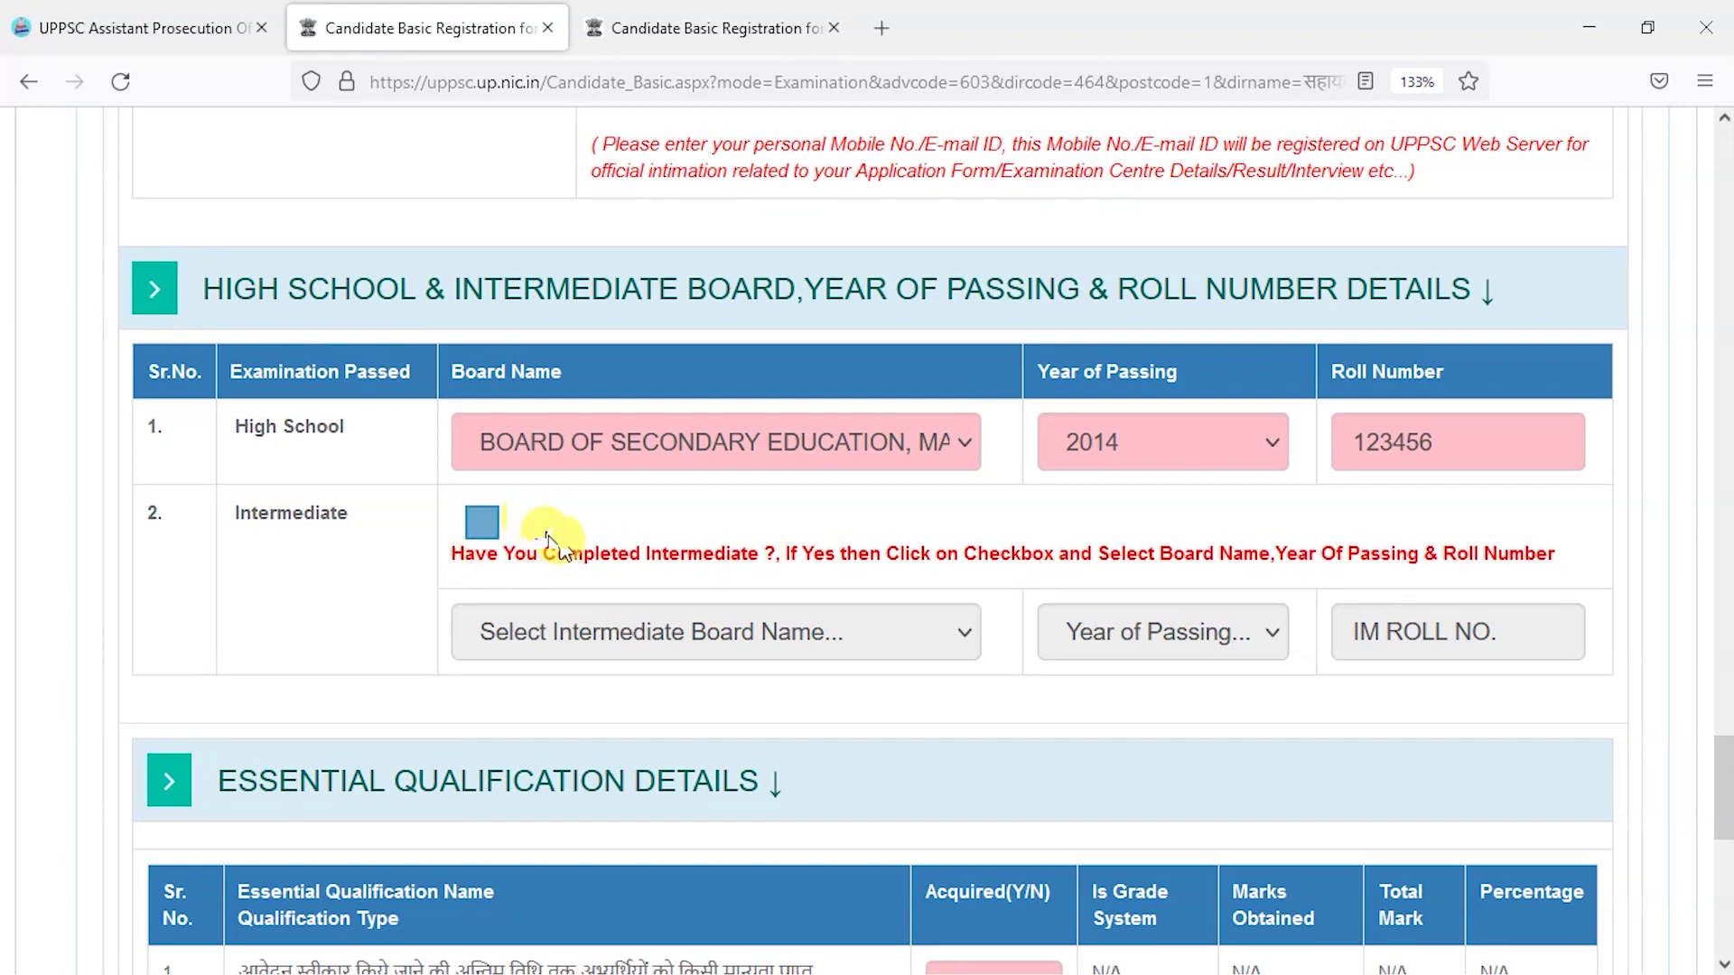
pyautogui.click(484, 526)
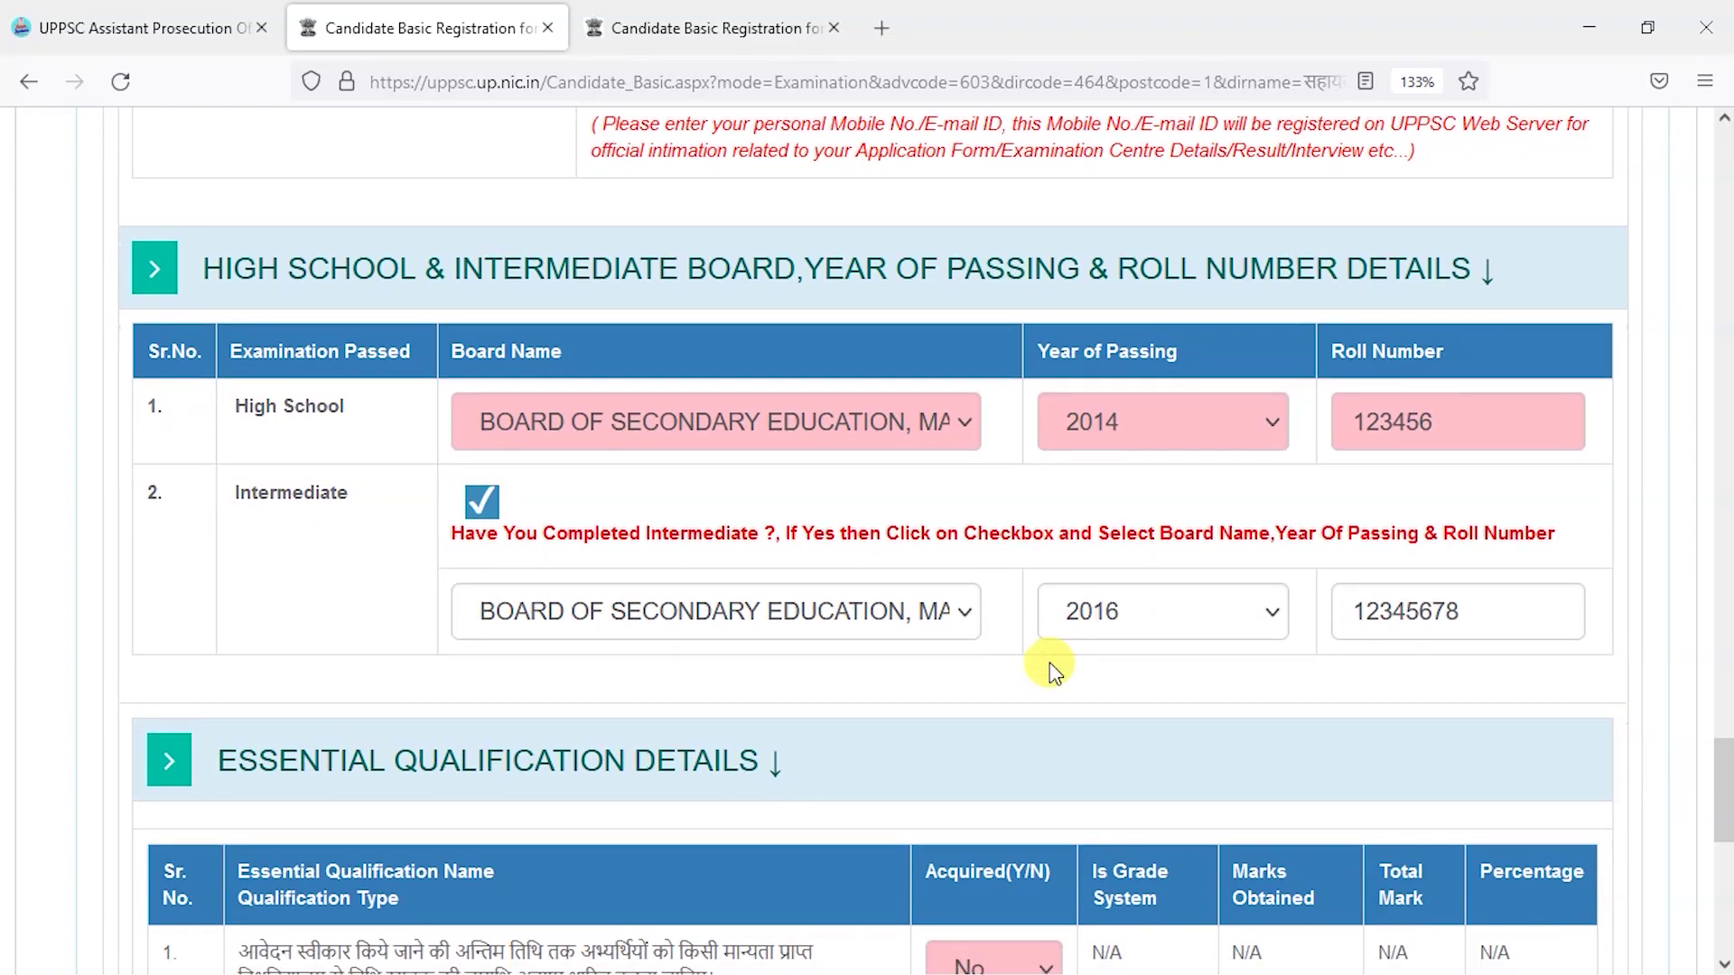
# - Mark the mandatory law degree qualification as acquired, enter the captcha verification code, and validate and preview the application
pyautogui.scroll(-5, 1045, 666)
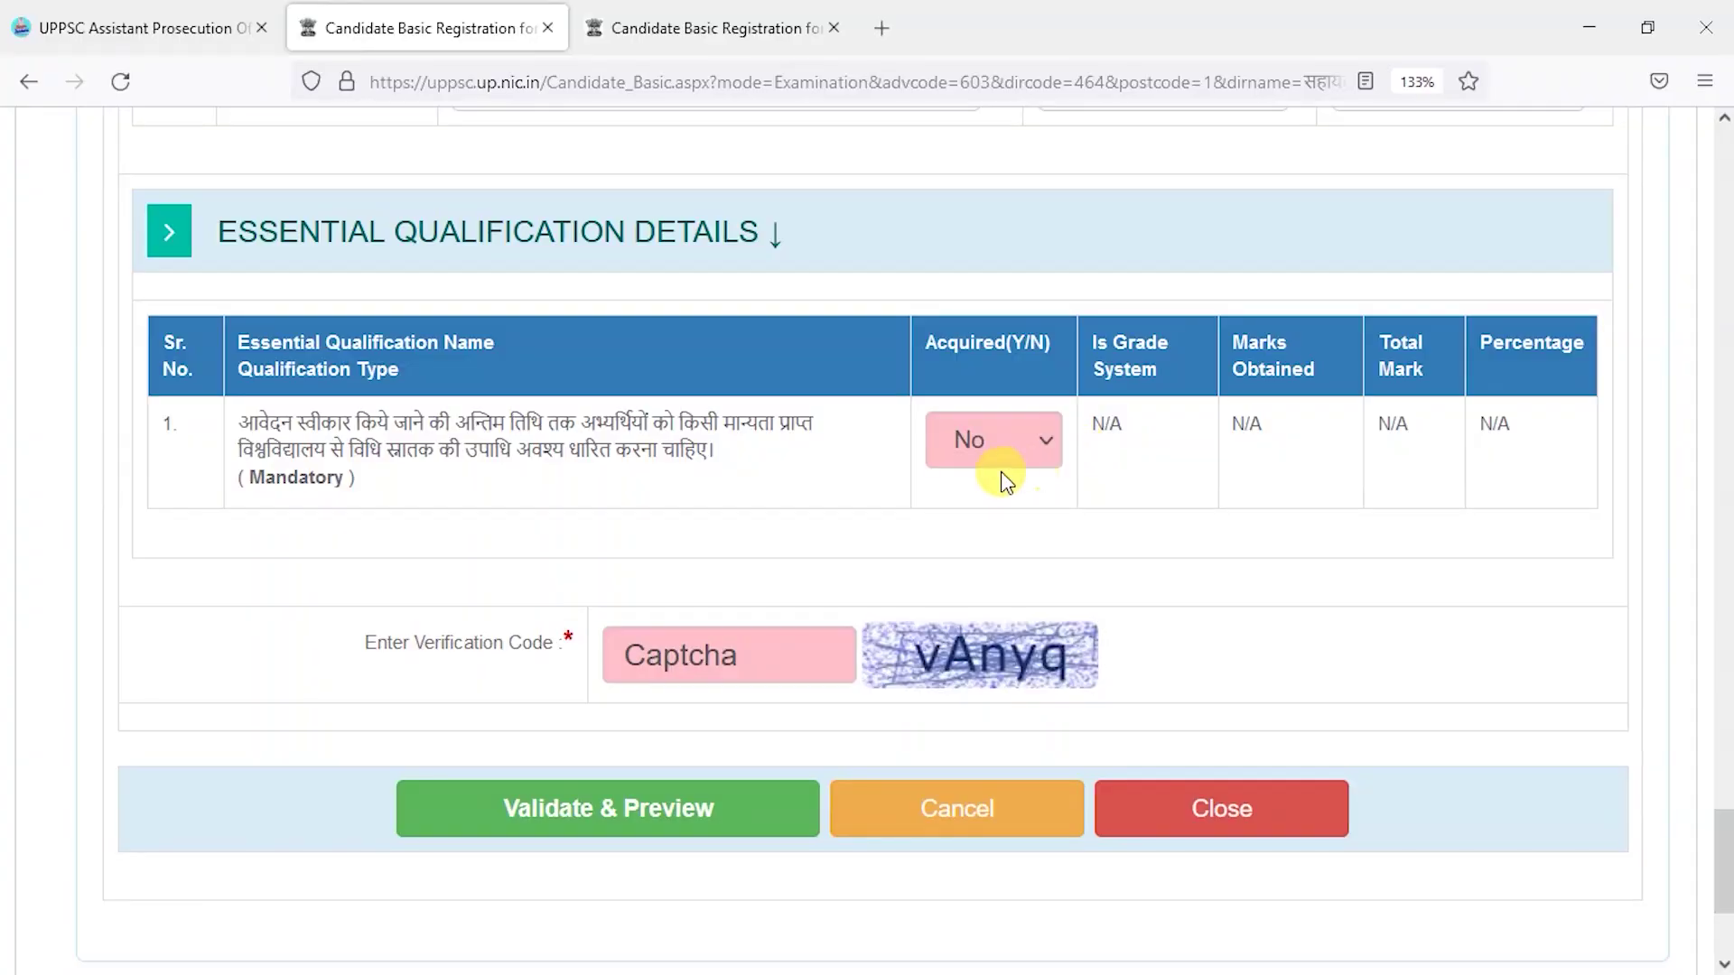
pyautogui.click(1007, 451)
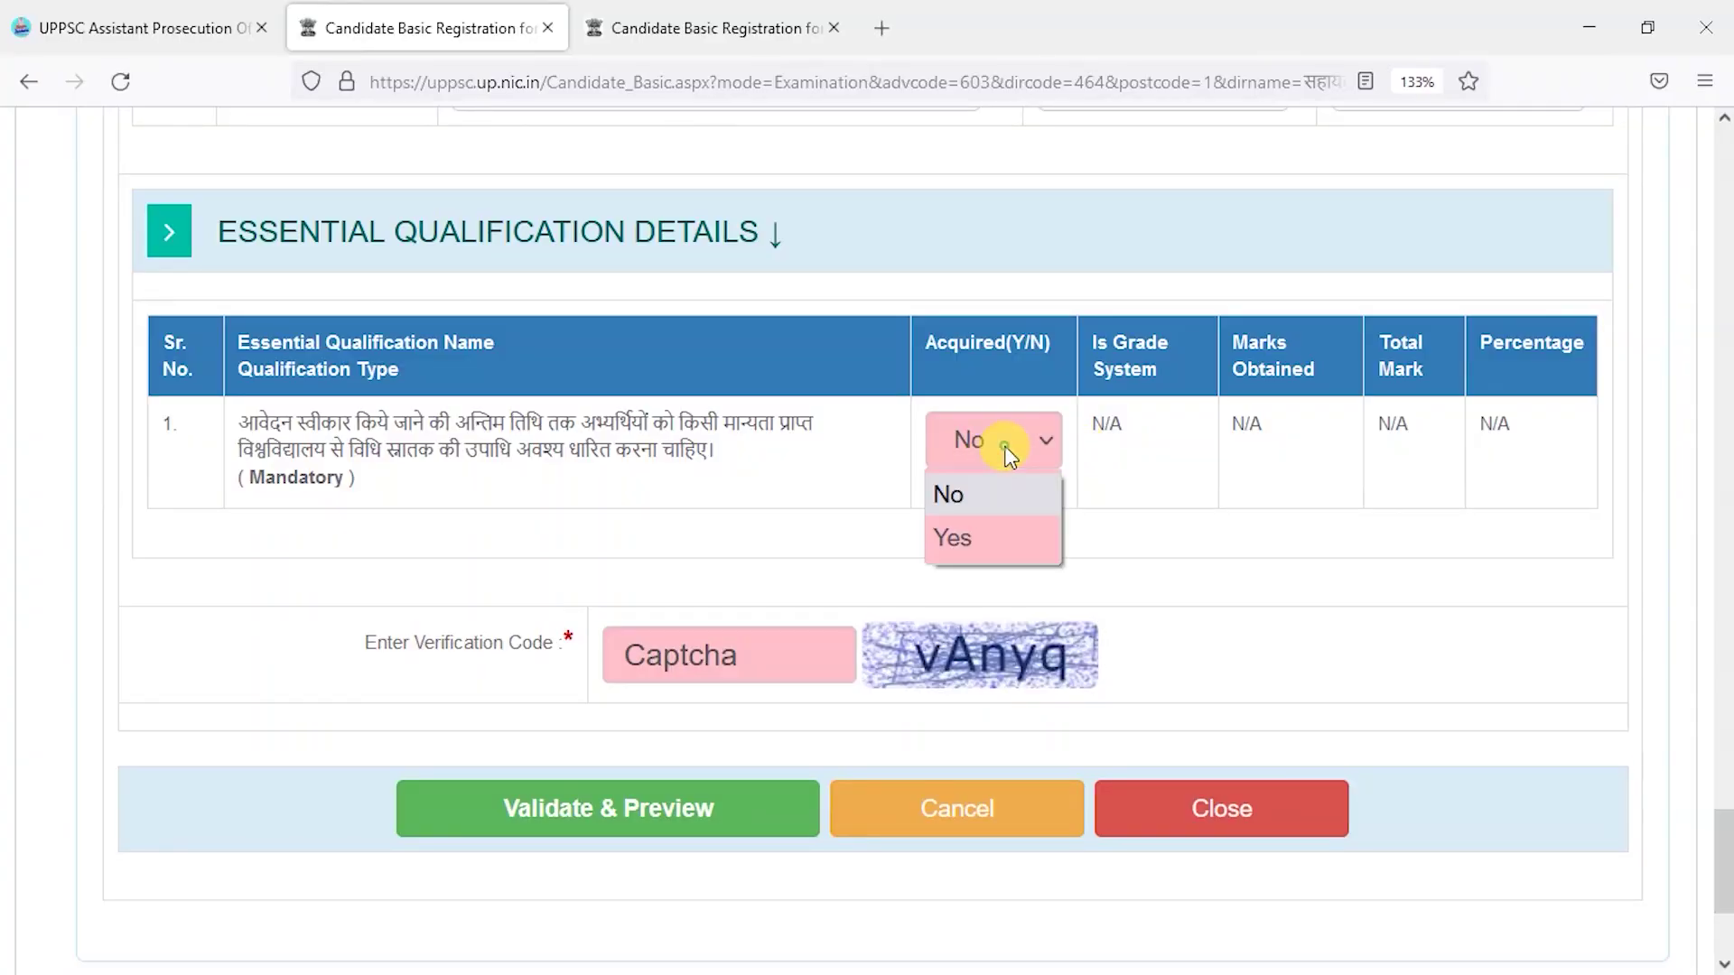
pyautogui.click(972, 534)
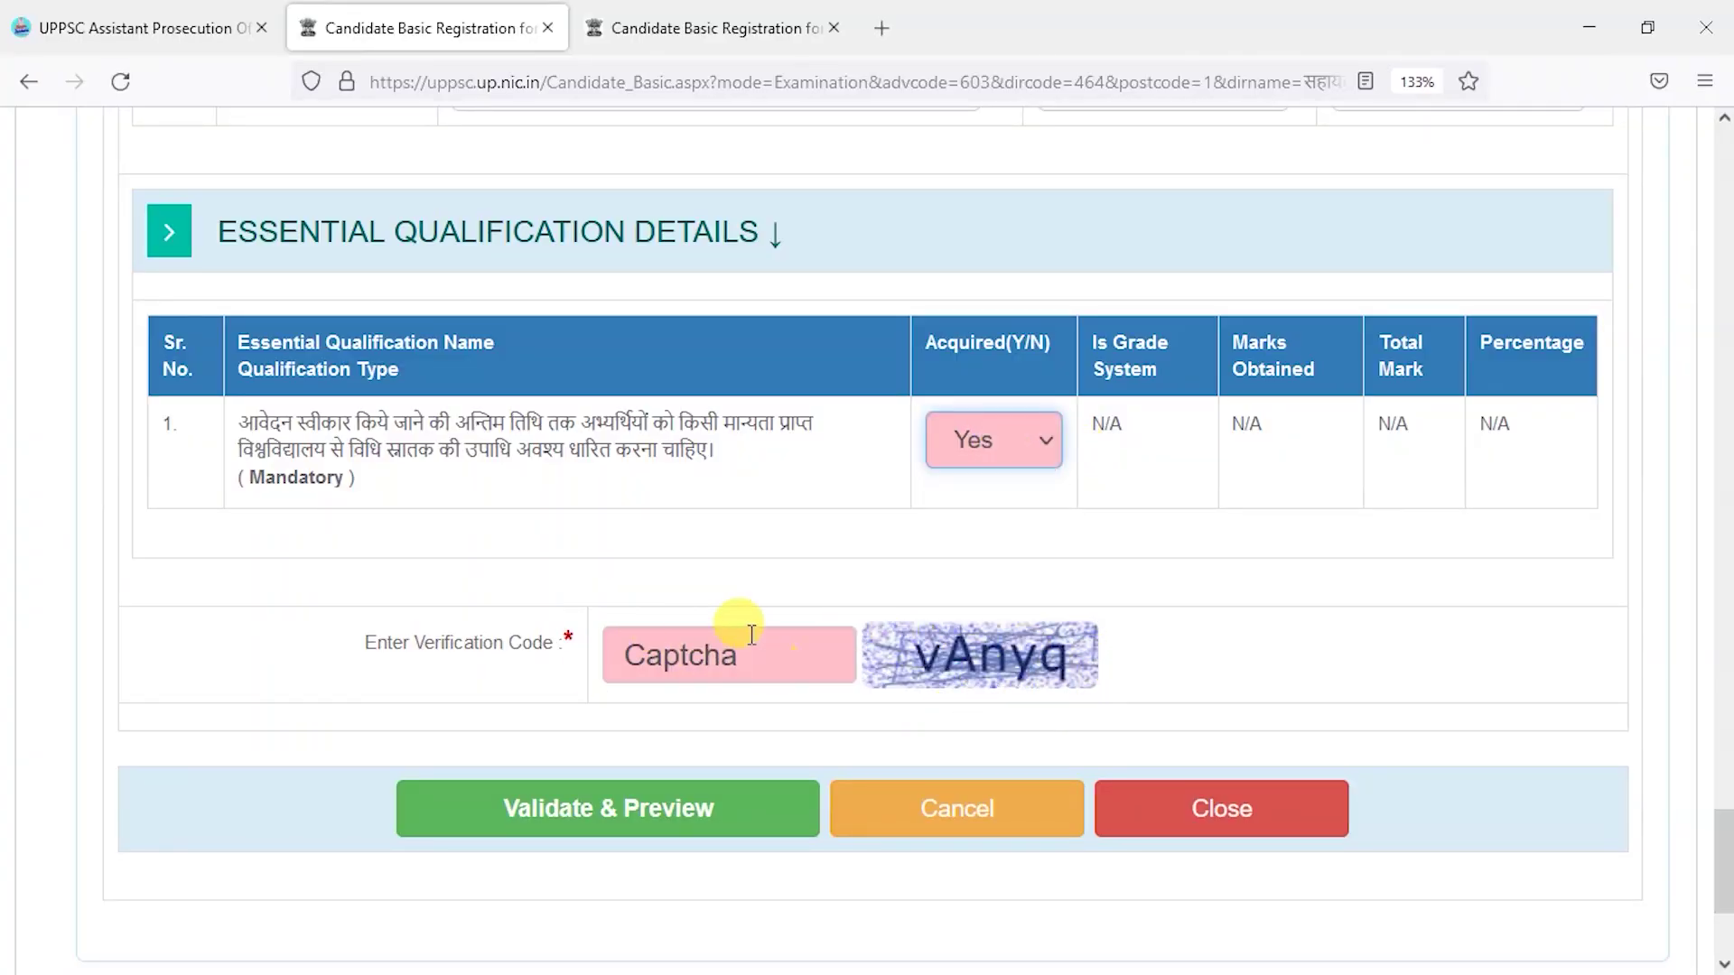
pyautogui.click(612, 836)
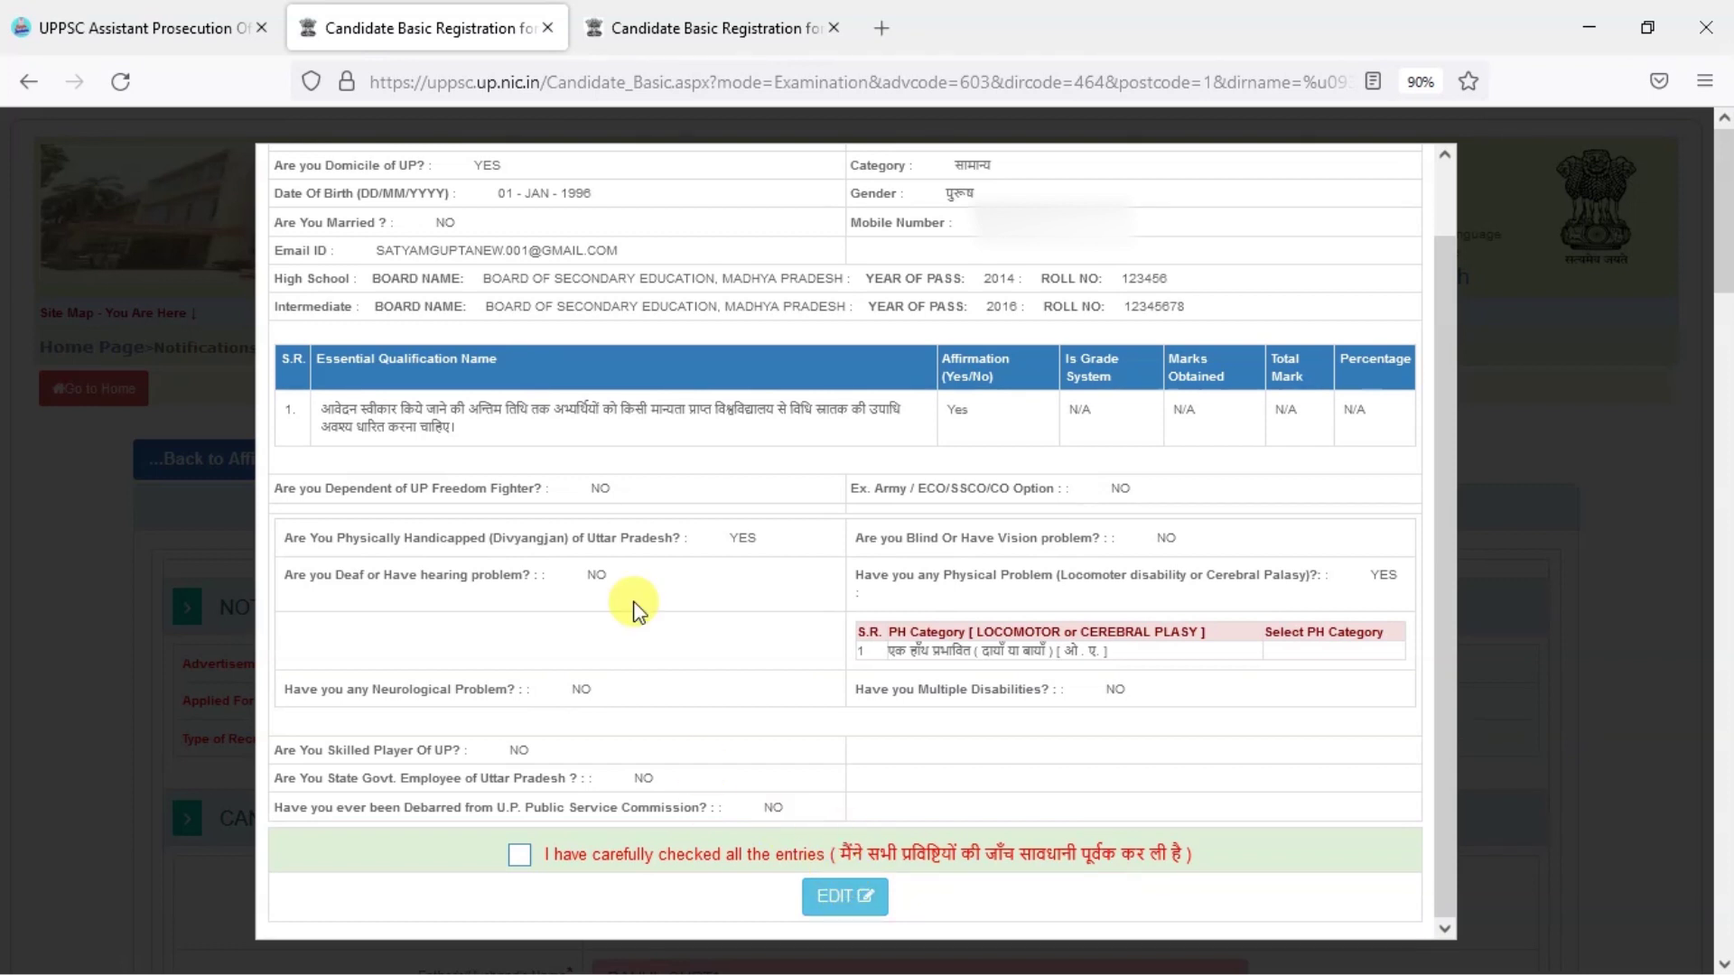
# - Declare that all entries have been carefully checked, then submit the application and accept the confirmation
pyautogui.click(520, 856)
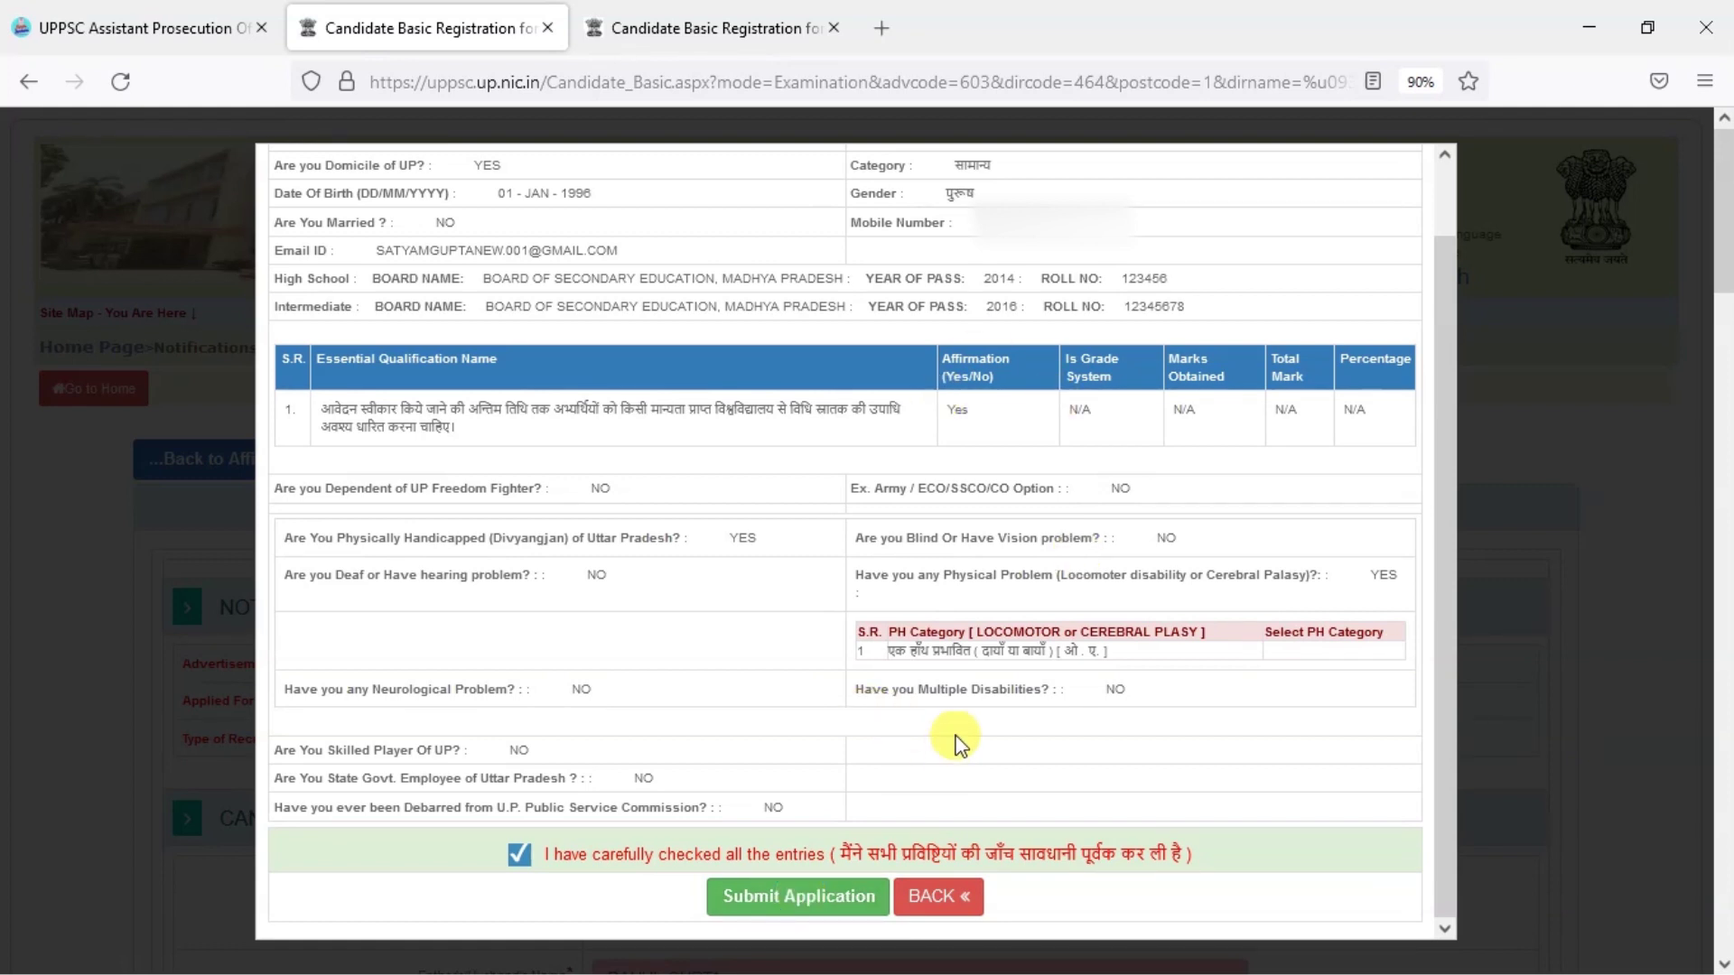
pyautogui.click(827, 907)
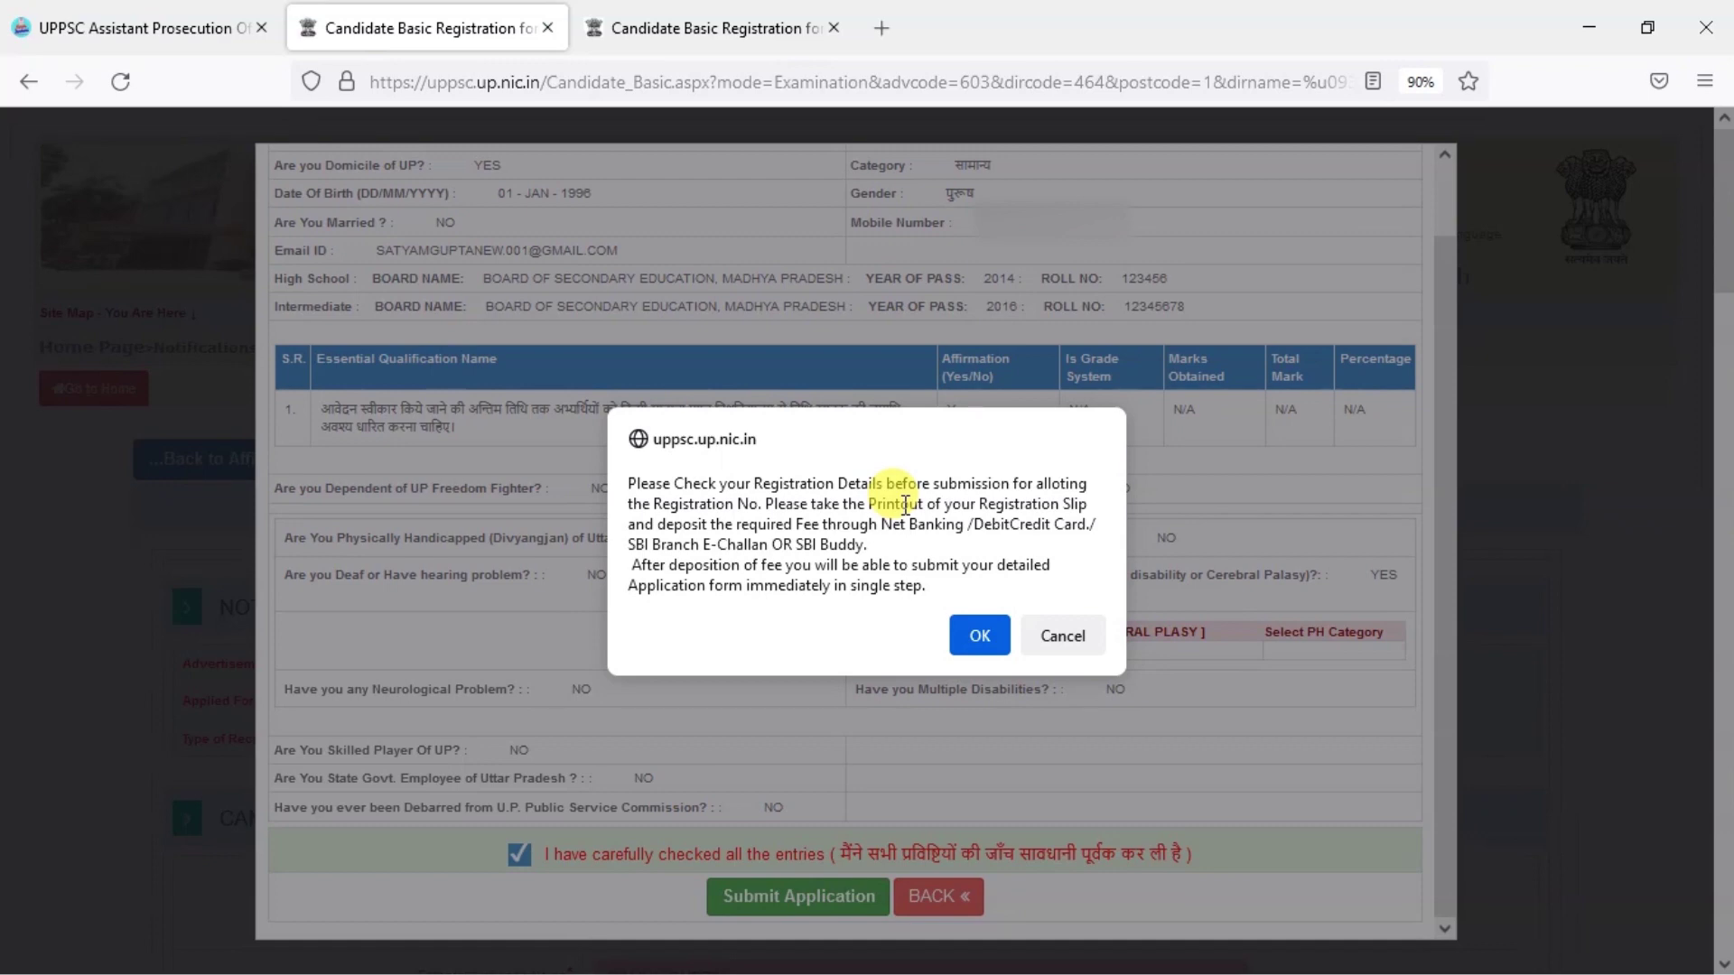
pyautogui.click(975, 634)
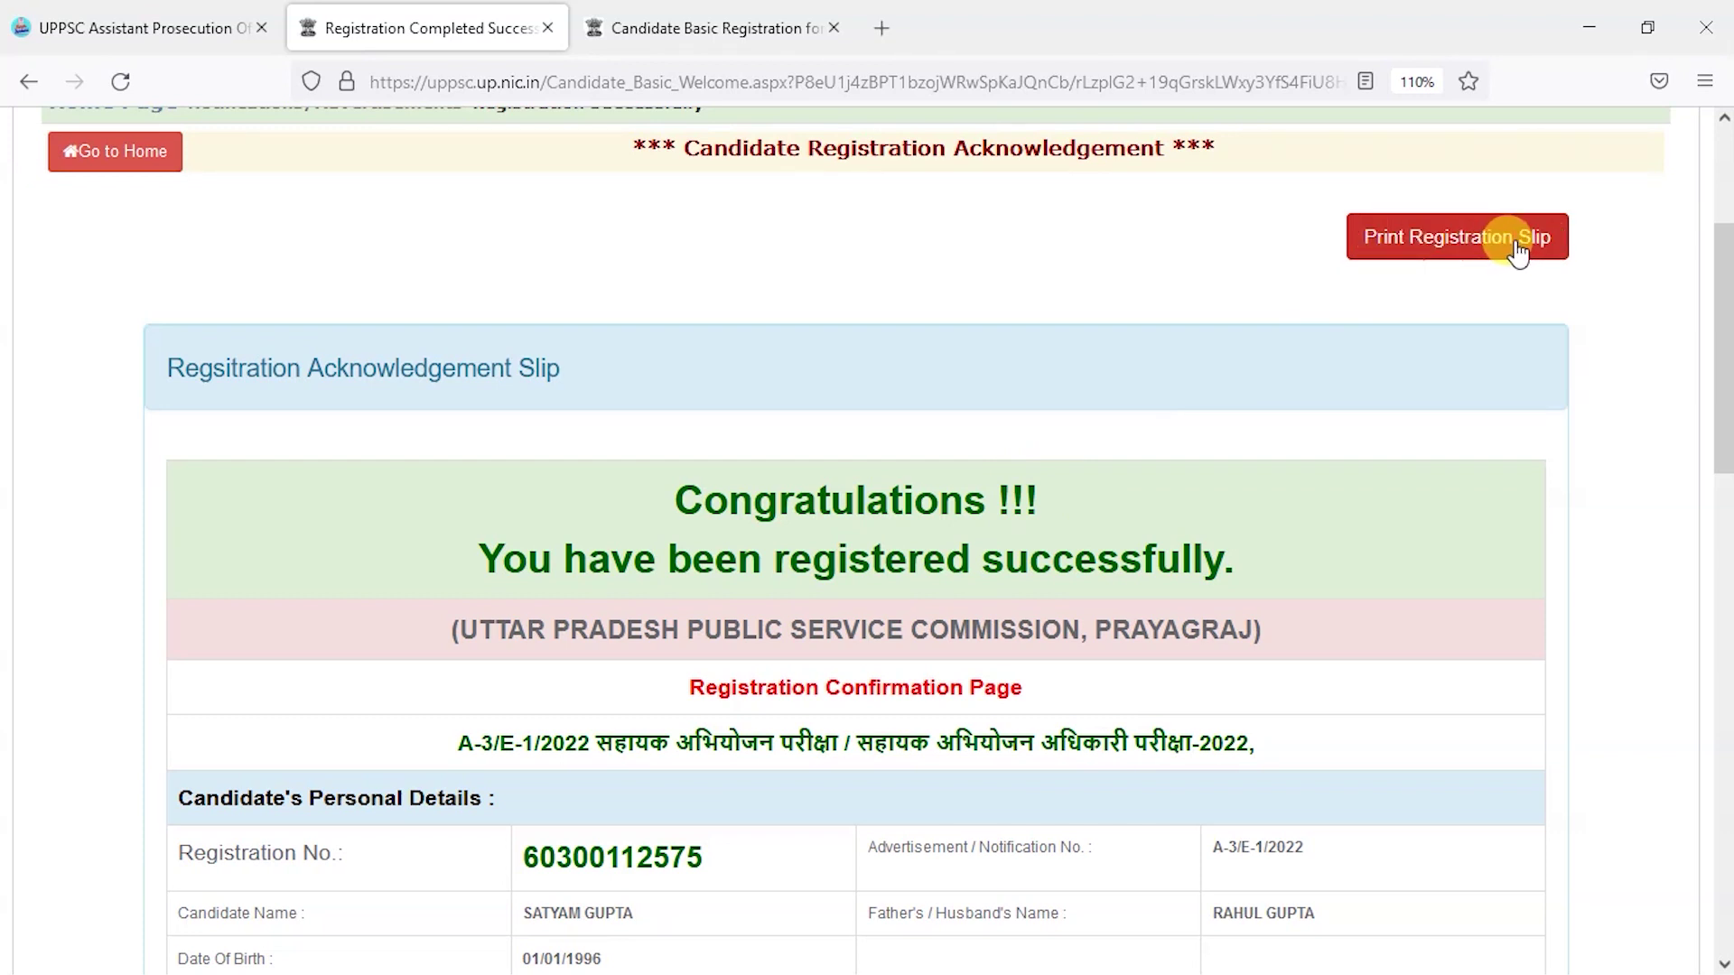
# - Proceed from the registration acknowledgement to paying the required fee, declining any change to domicile or caste category
pyautogui.scroll(-12, 1371, 539)
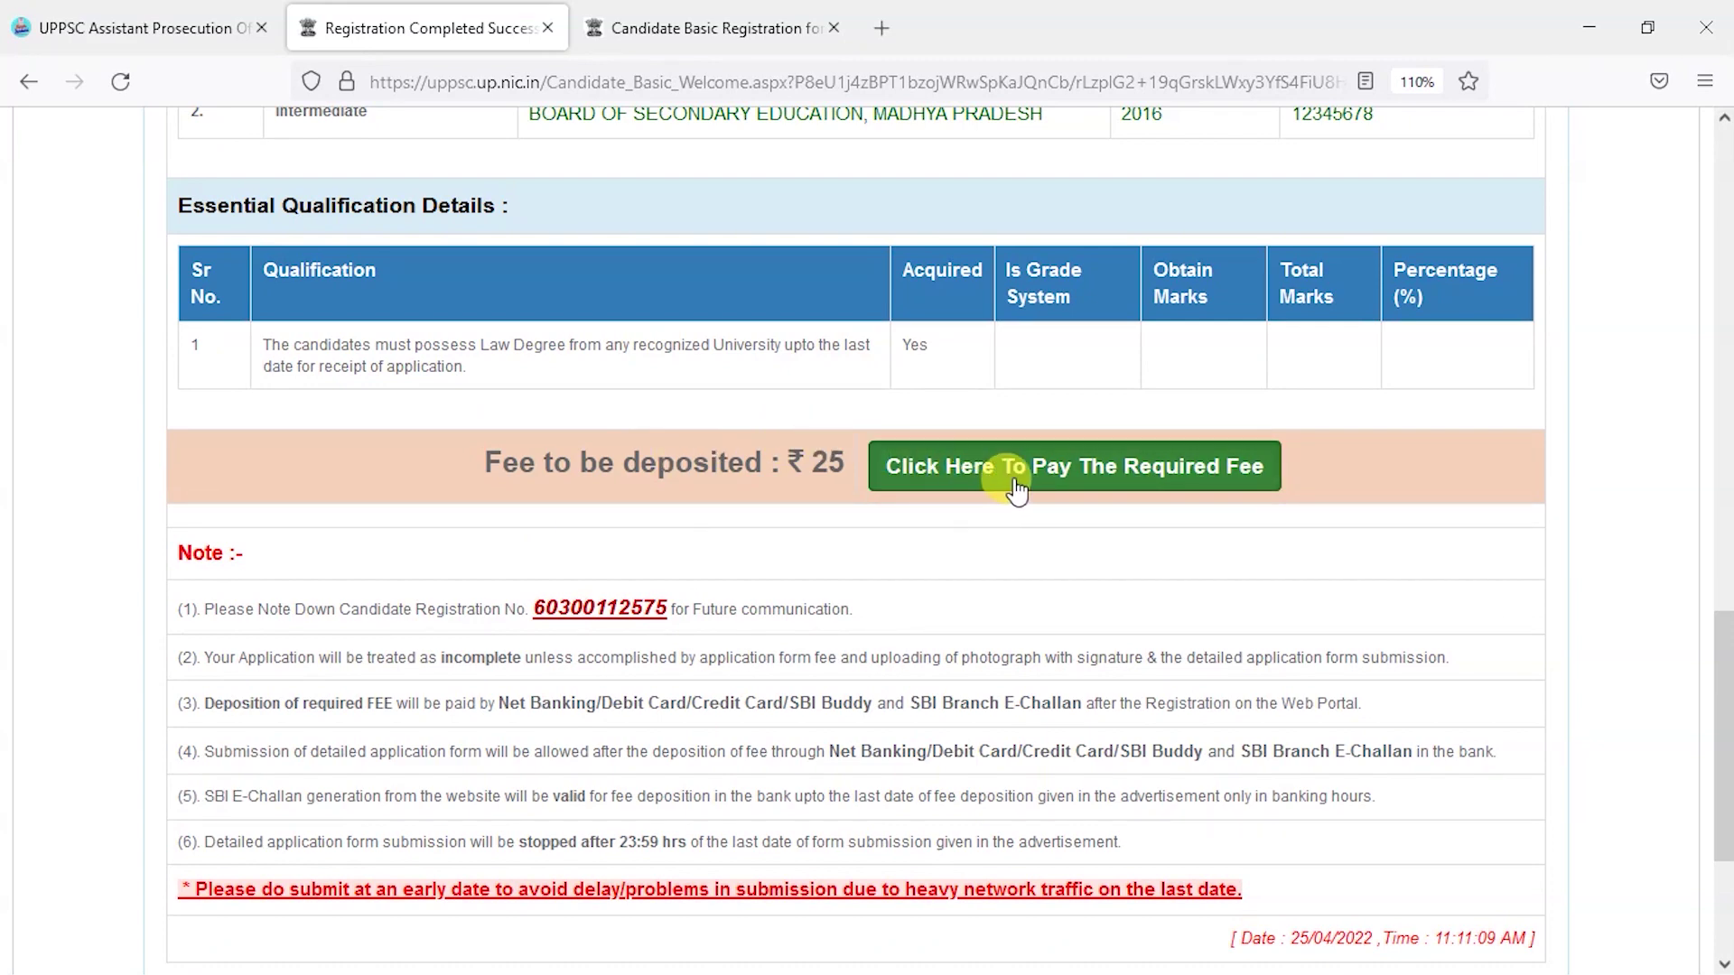
pyautogui.click(1132, 484)
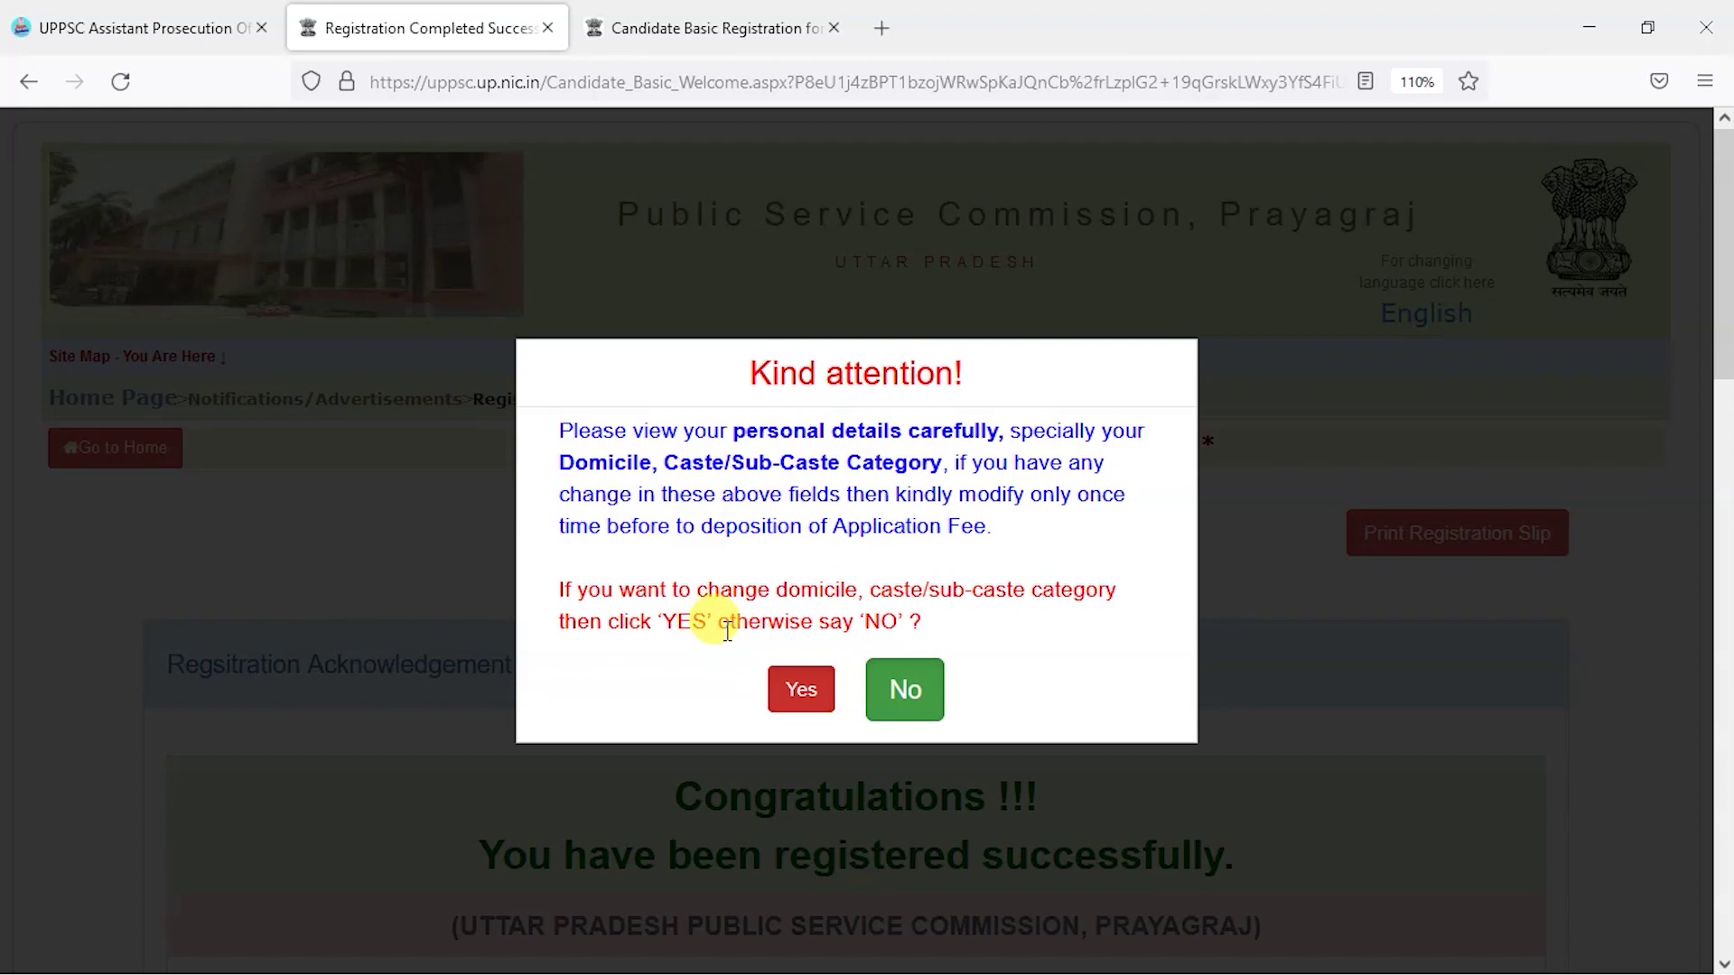
pyautogui.moveTo(561, 463); pyautogui.dragTo(942, 471)
pyautogui.click(942, 471)
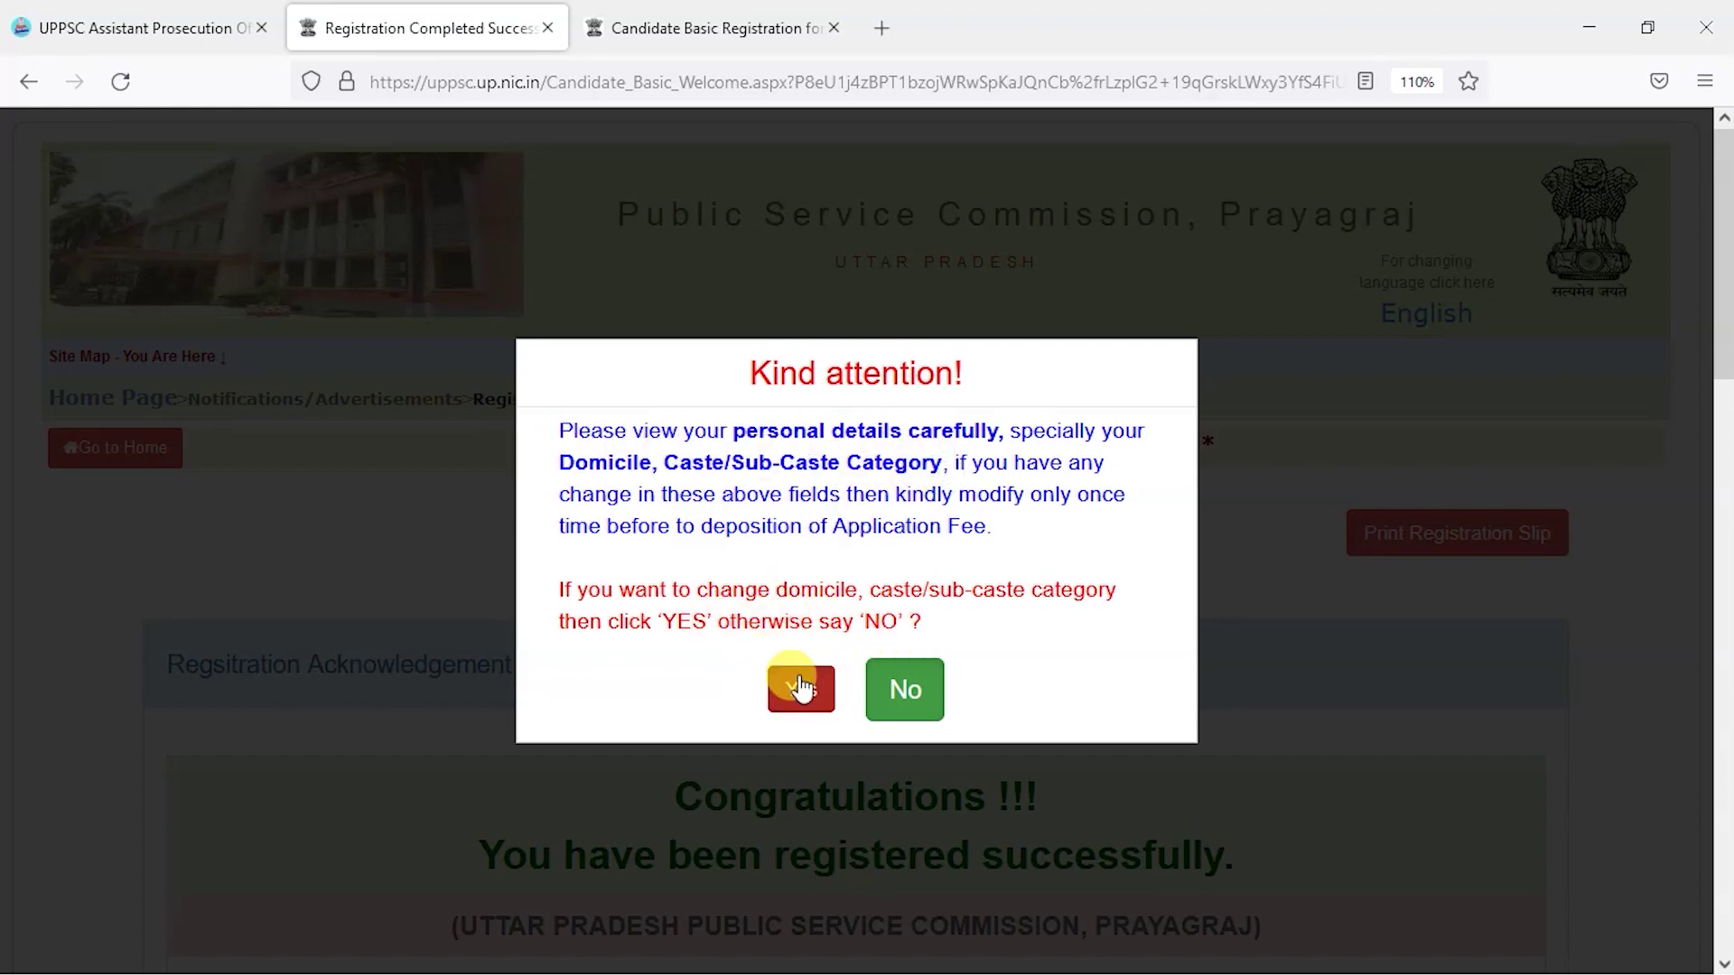
pyautogui.click(886, 695)
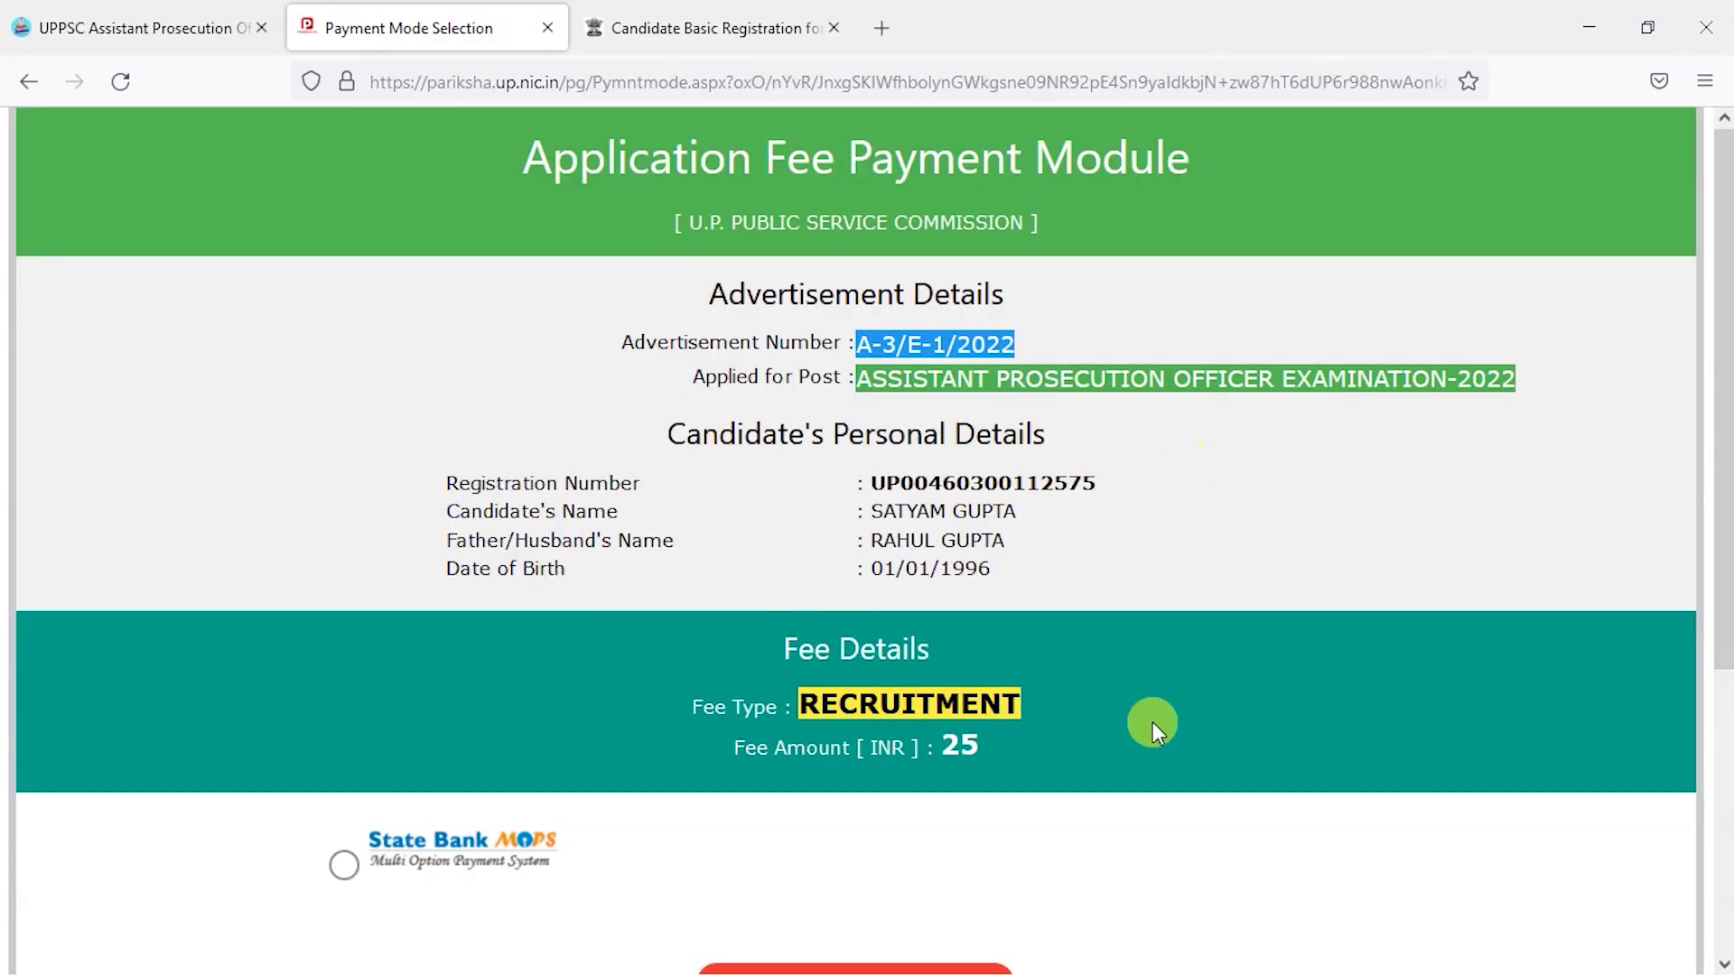
pyautogui.scroll(-2, 1145, 739)
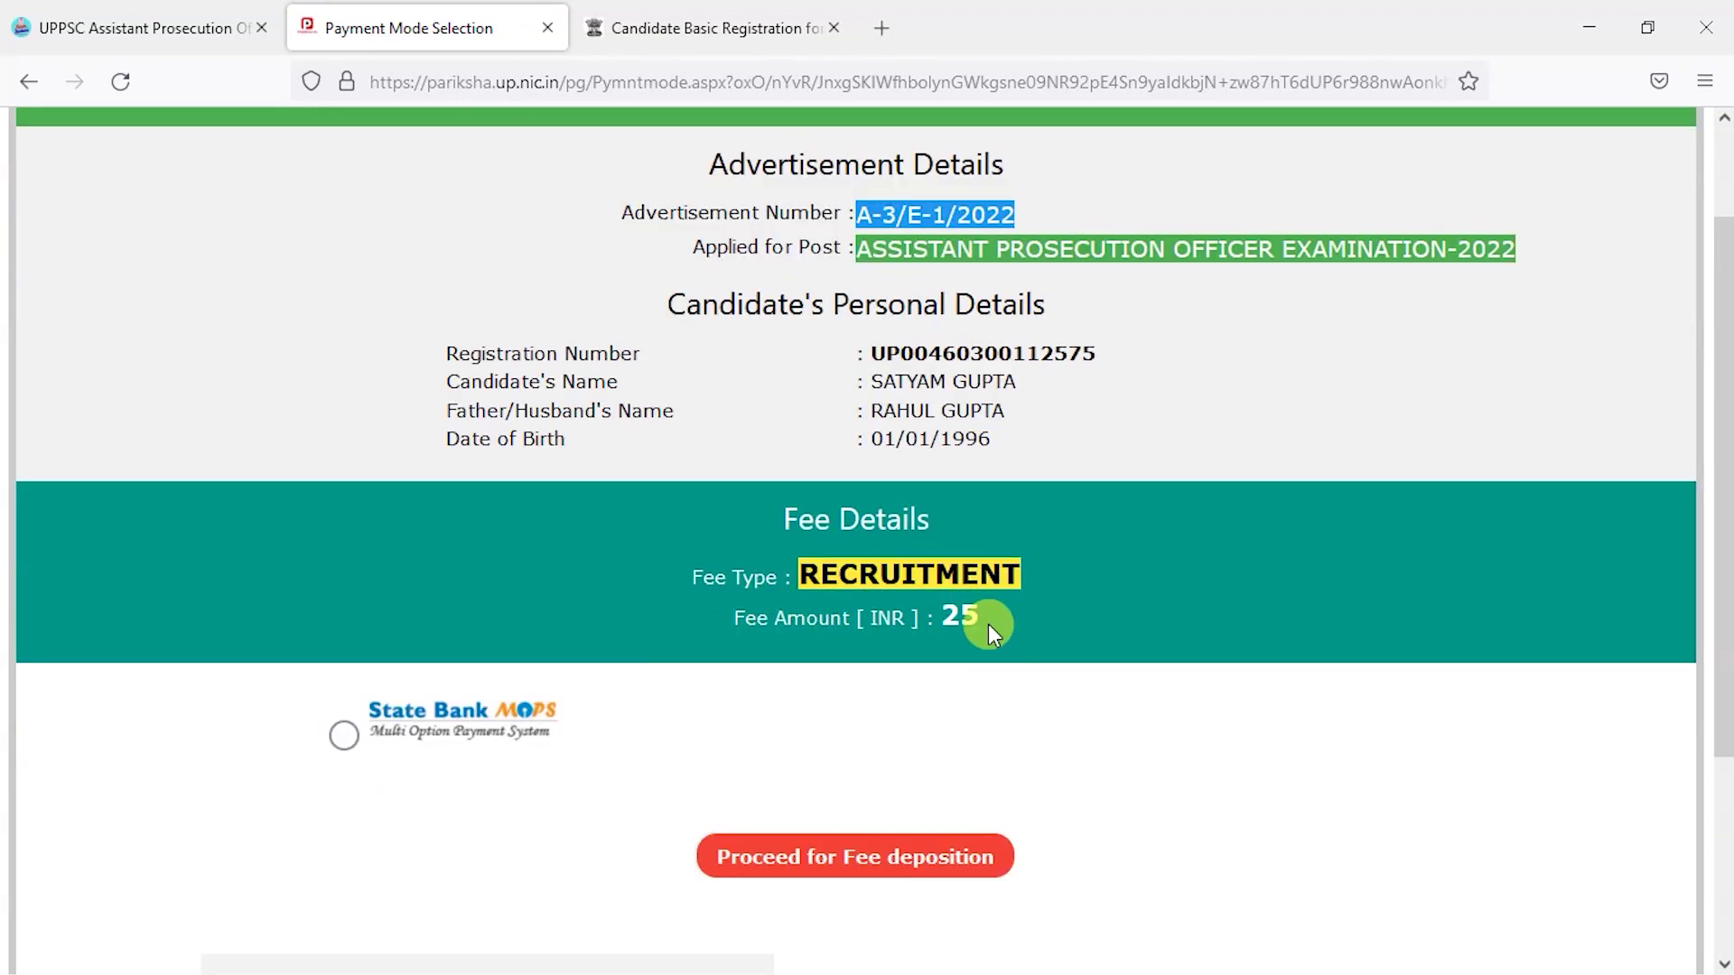
# - Choose State Bank MOPS as the payment mode, proceed for fee deposition, and accept the confirmation
pyautogui.click(347, 739)
pyautogui.scroll(-2, 587, 714)
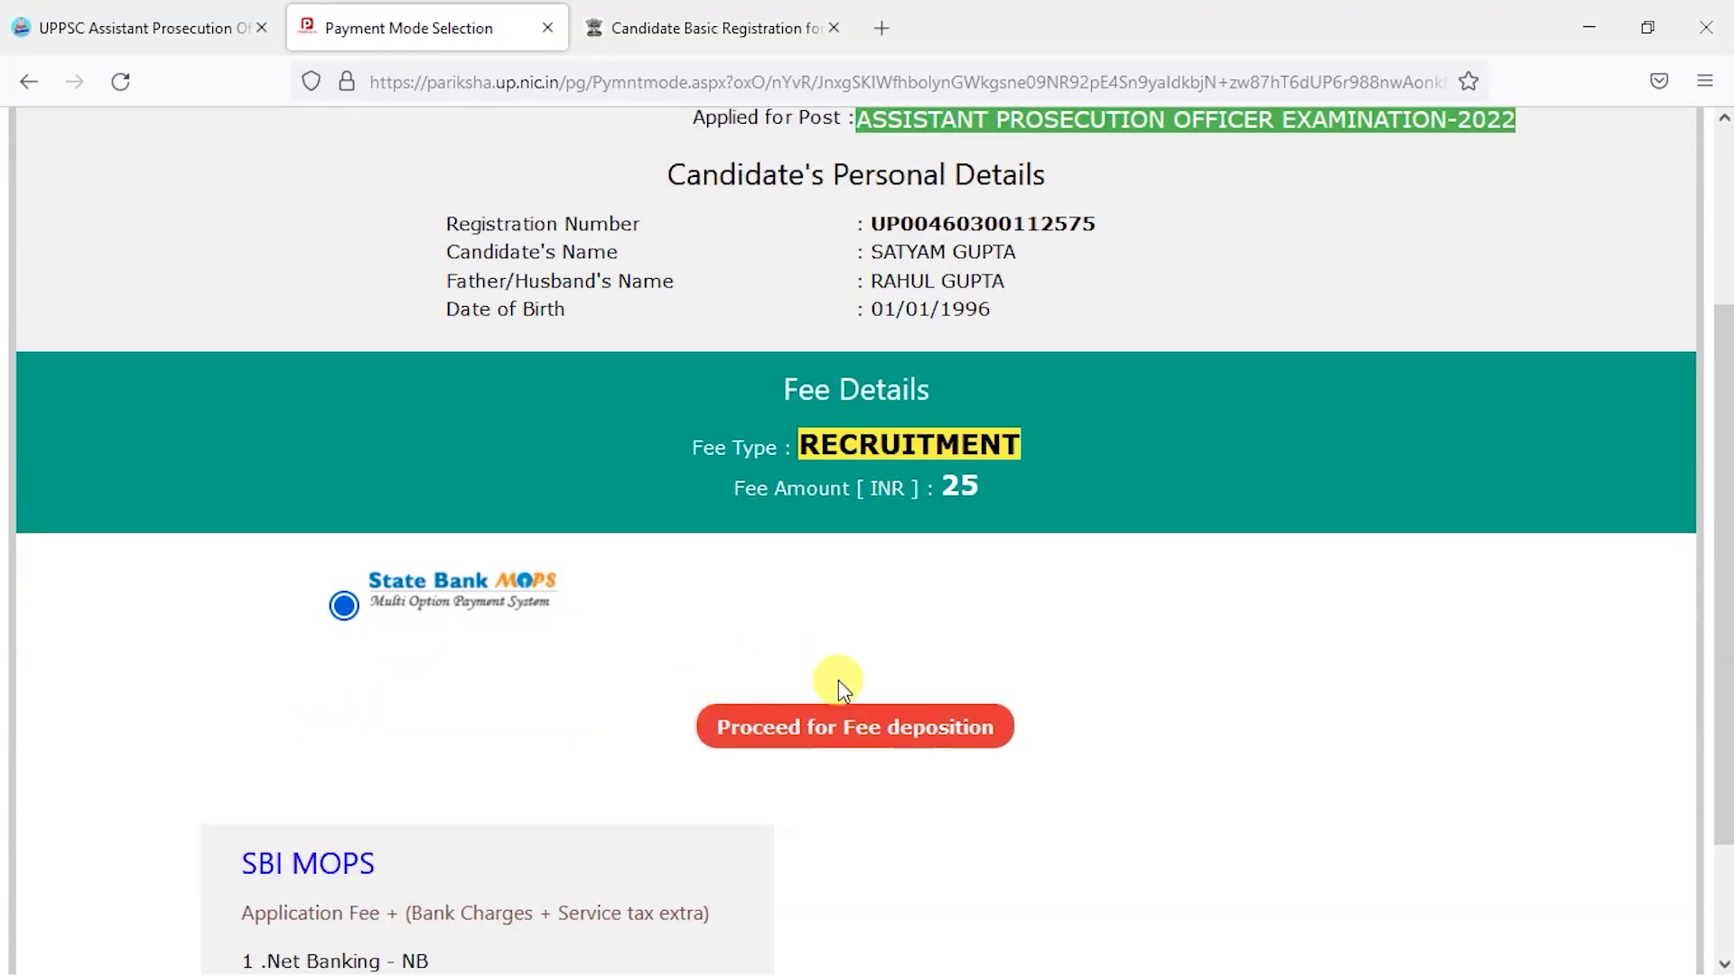
pyautogui.click(850, 736)
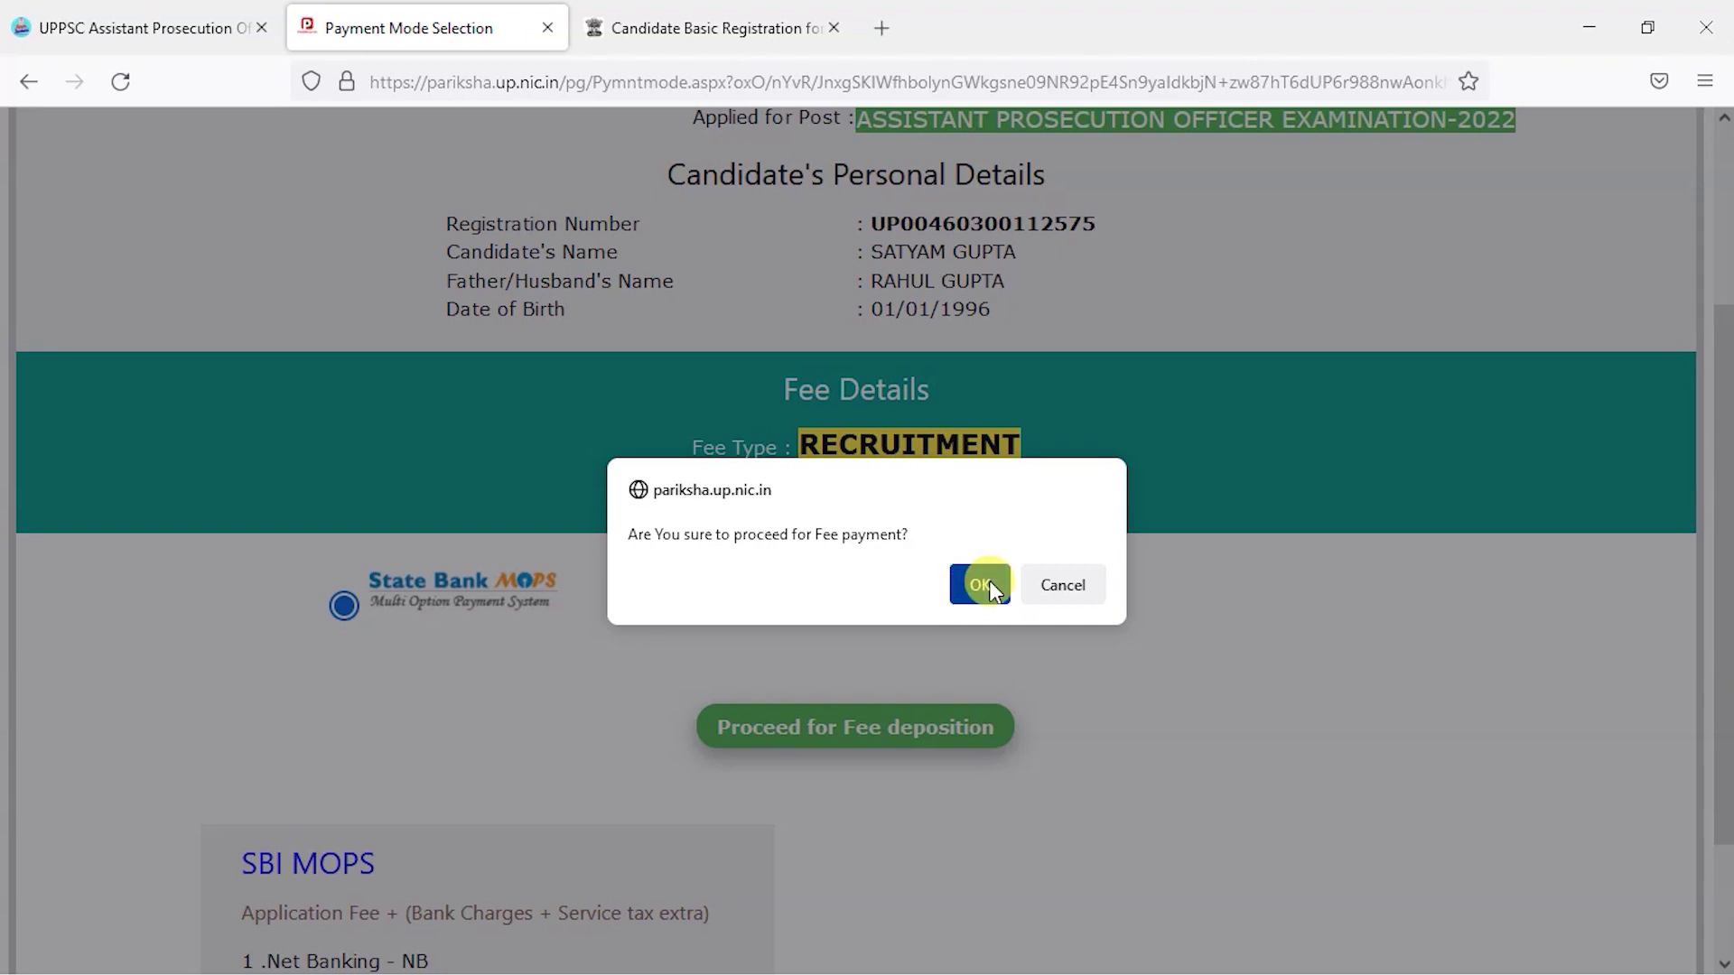
pyautogui.click(991, 587)
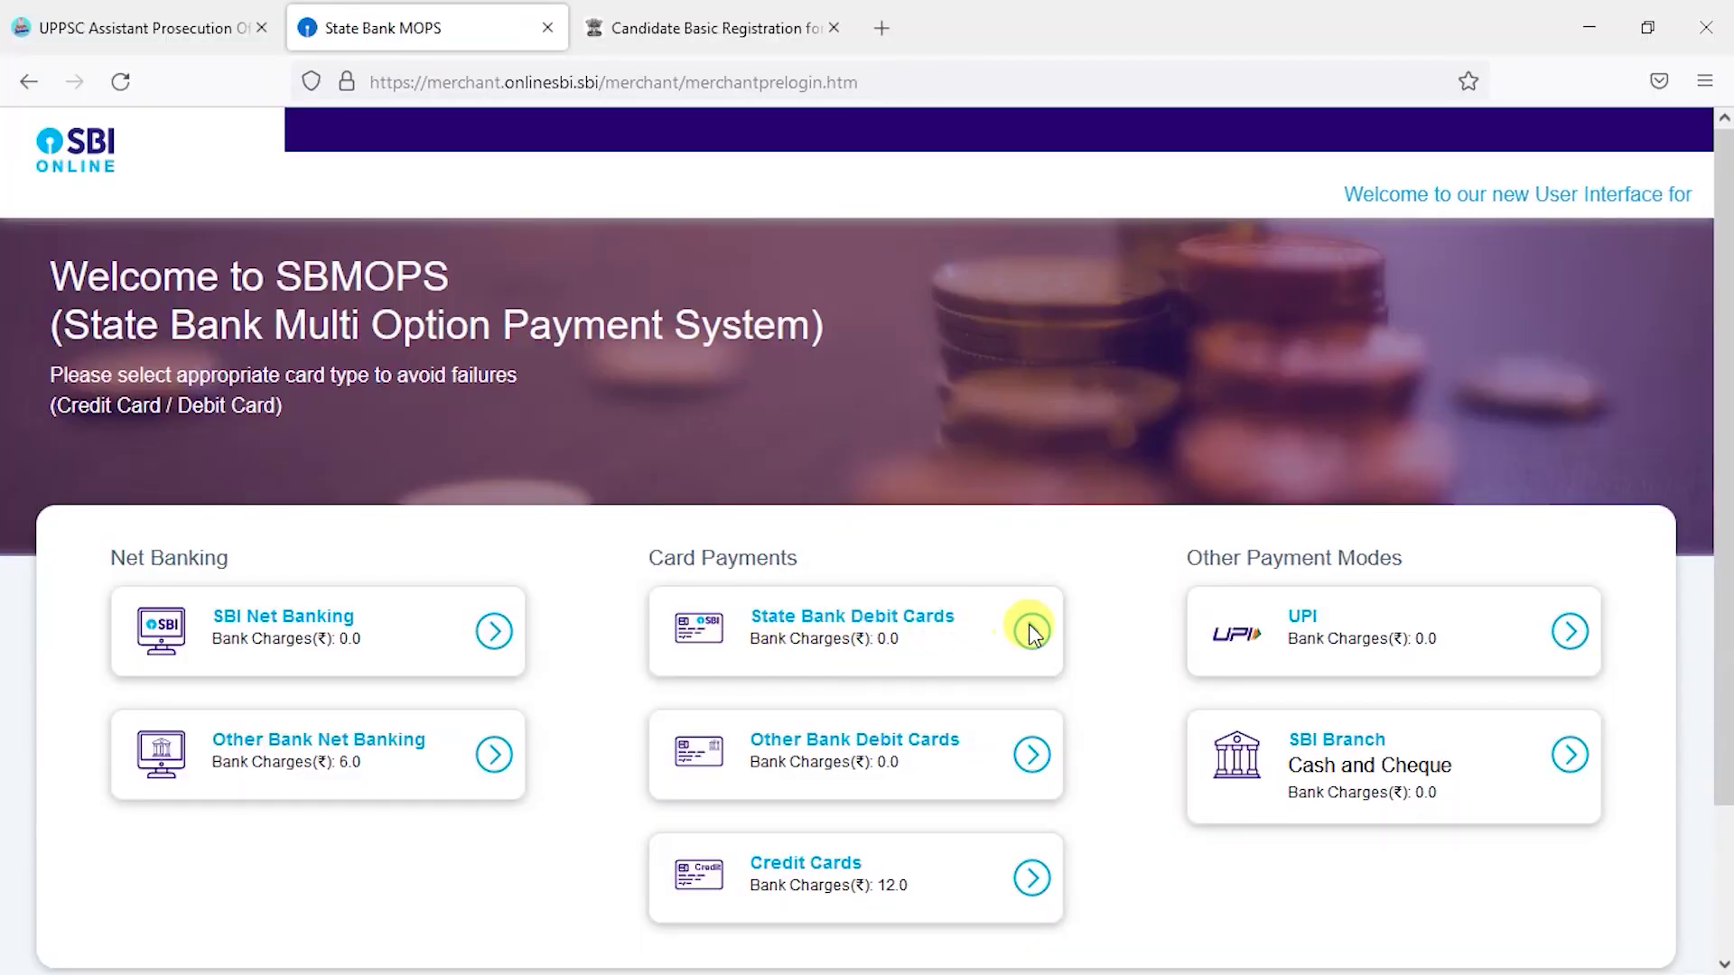
# - Choose debit card payment in the State Bank payment system, confirm the payment details, and pay the application fee
pyautogui.click(1032, 632)
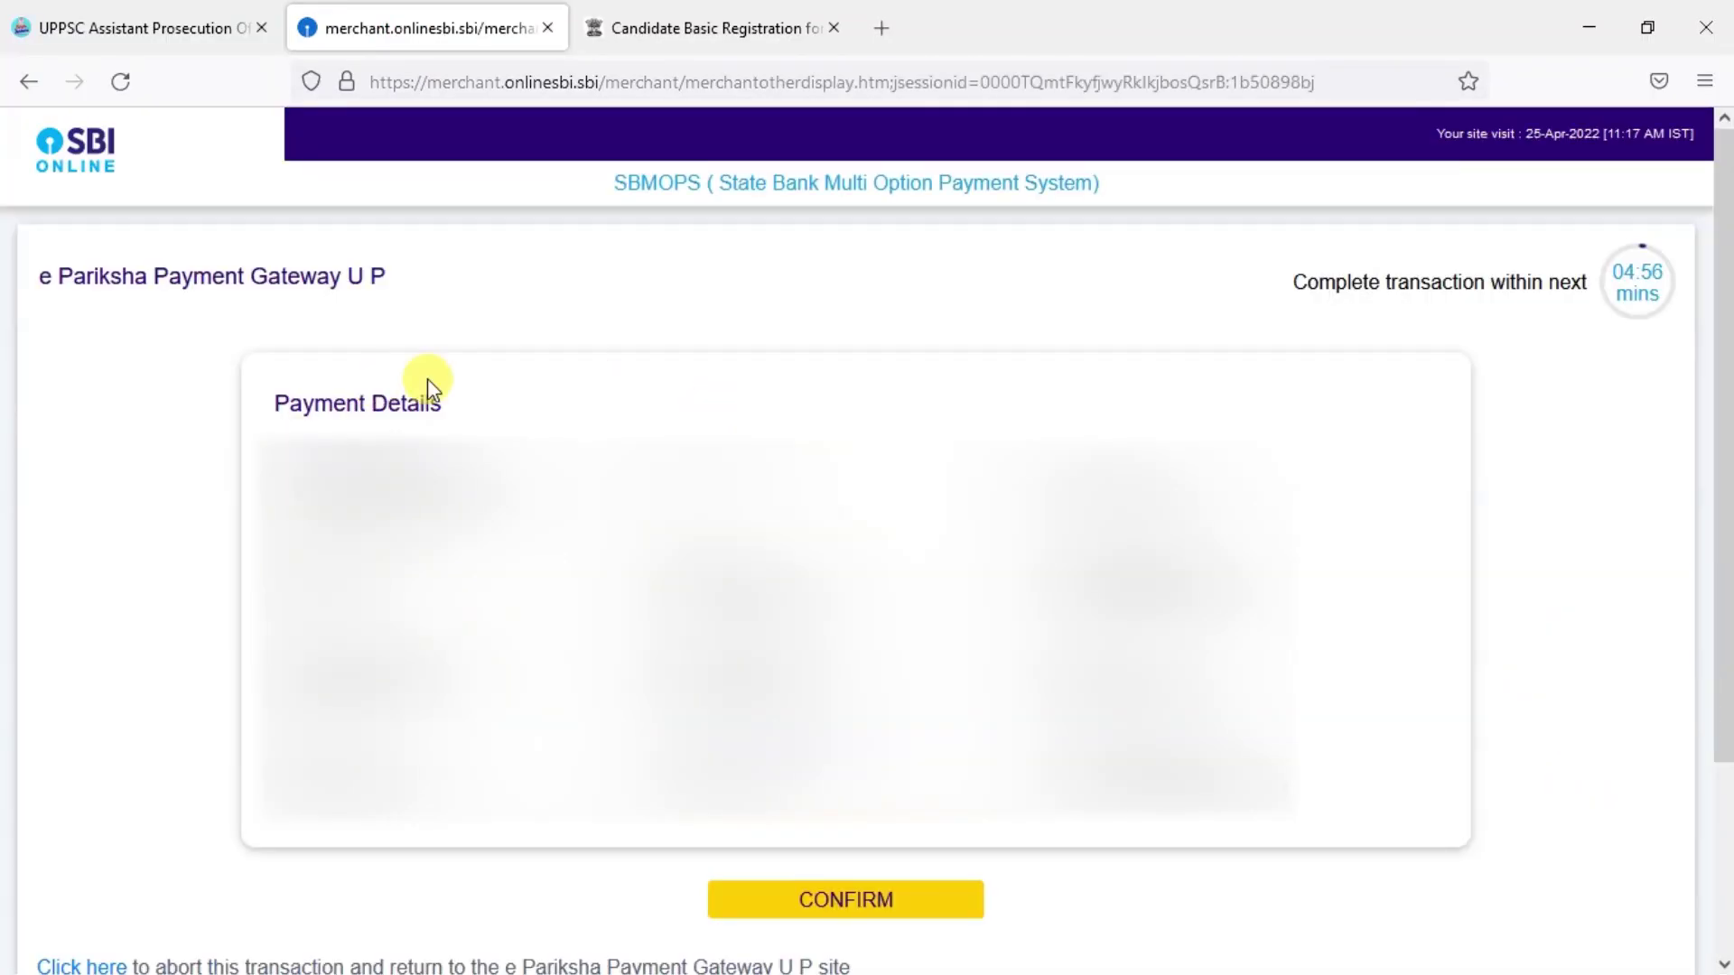
pyautogui.click(852, 912)
pyautogui.click(913, 911)
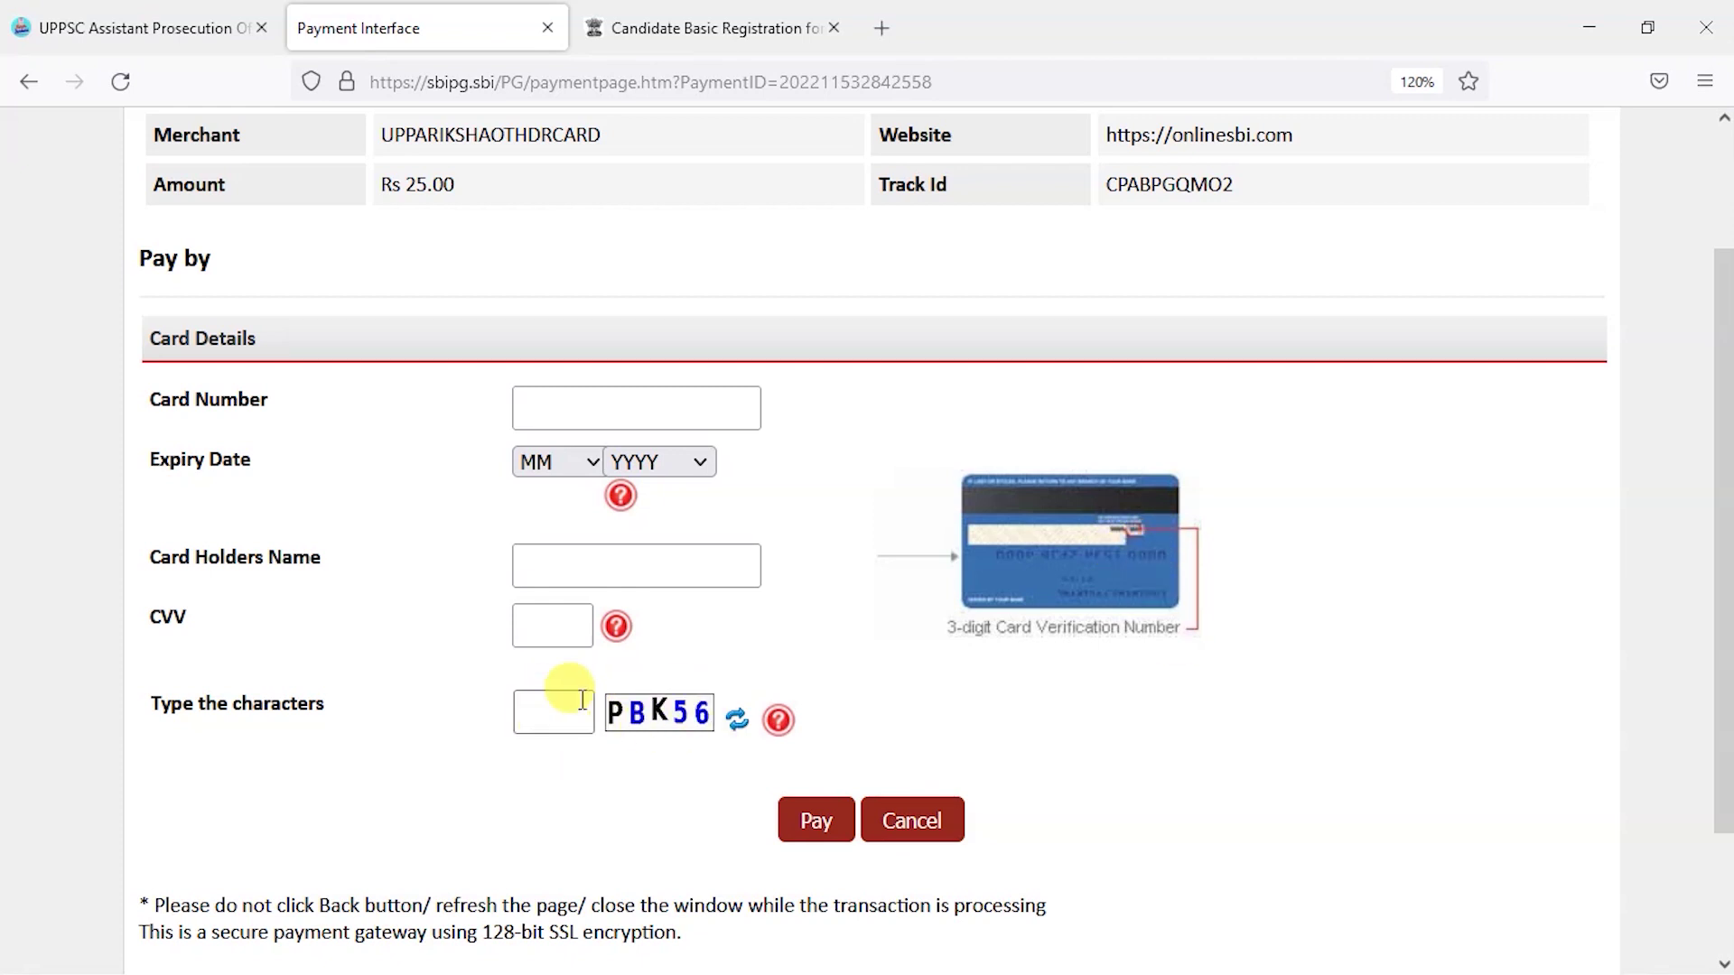
pyautogui.click(815, 820)
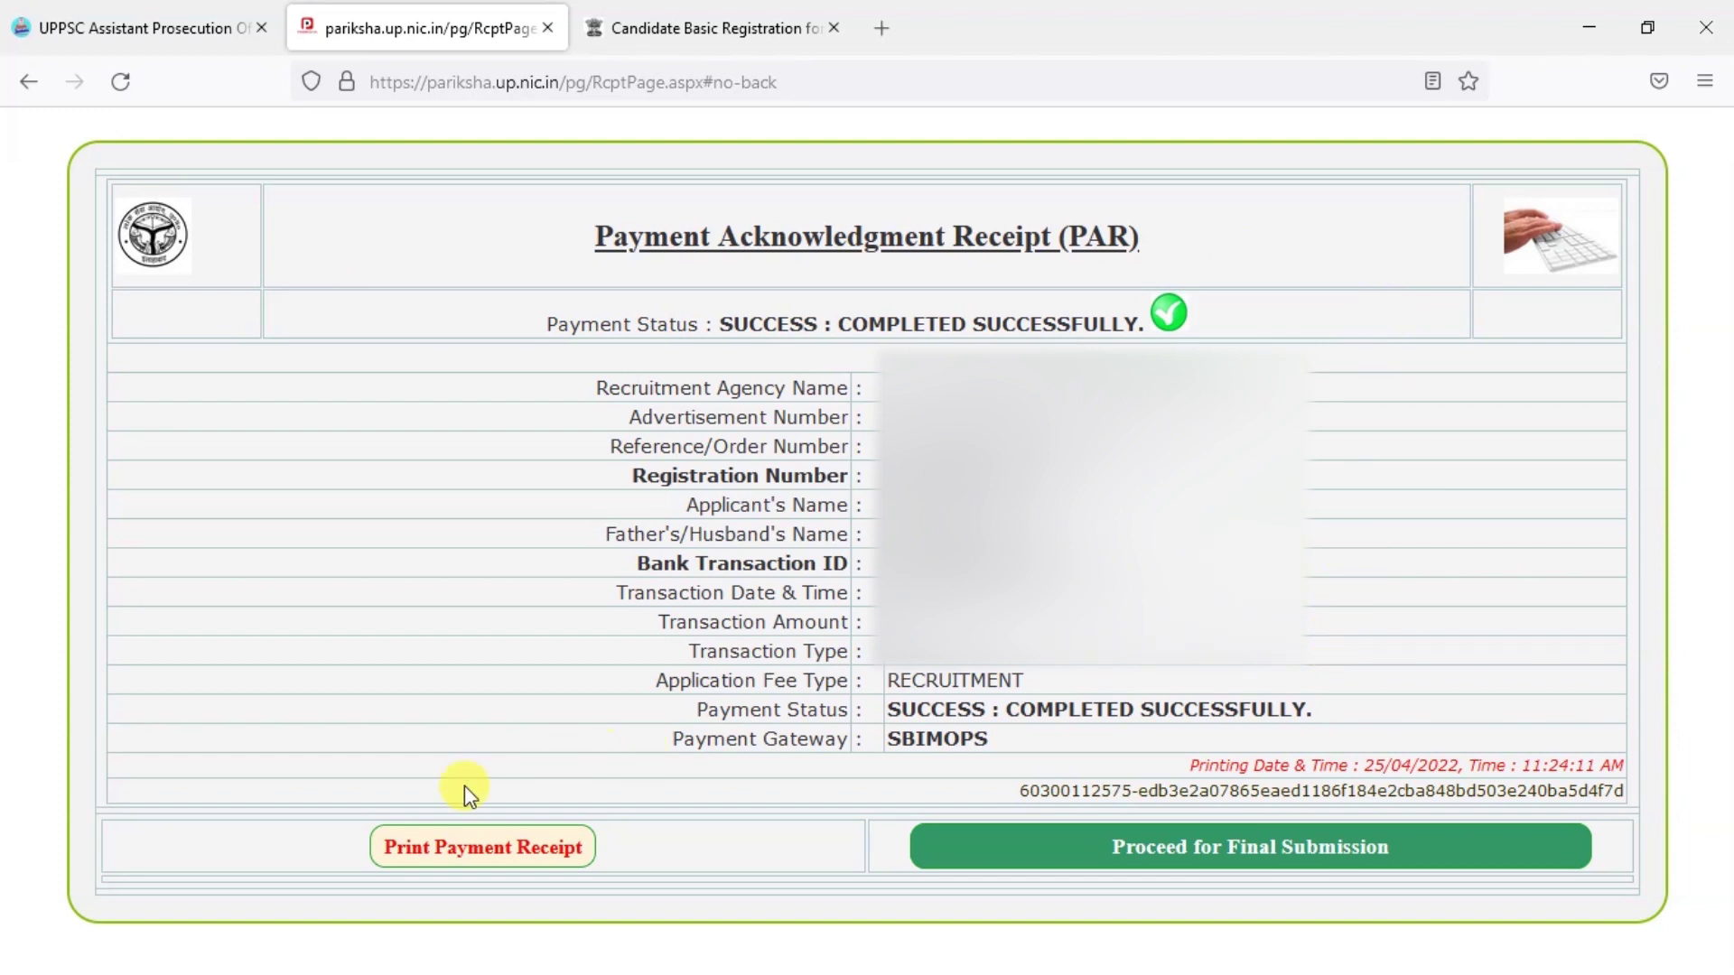
# - Print the payment acknowledgment receipt with Save to PDF as the destination
pyautogui.click(492, 853)
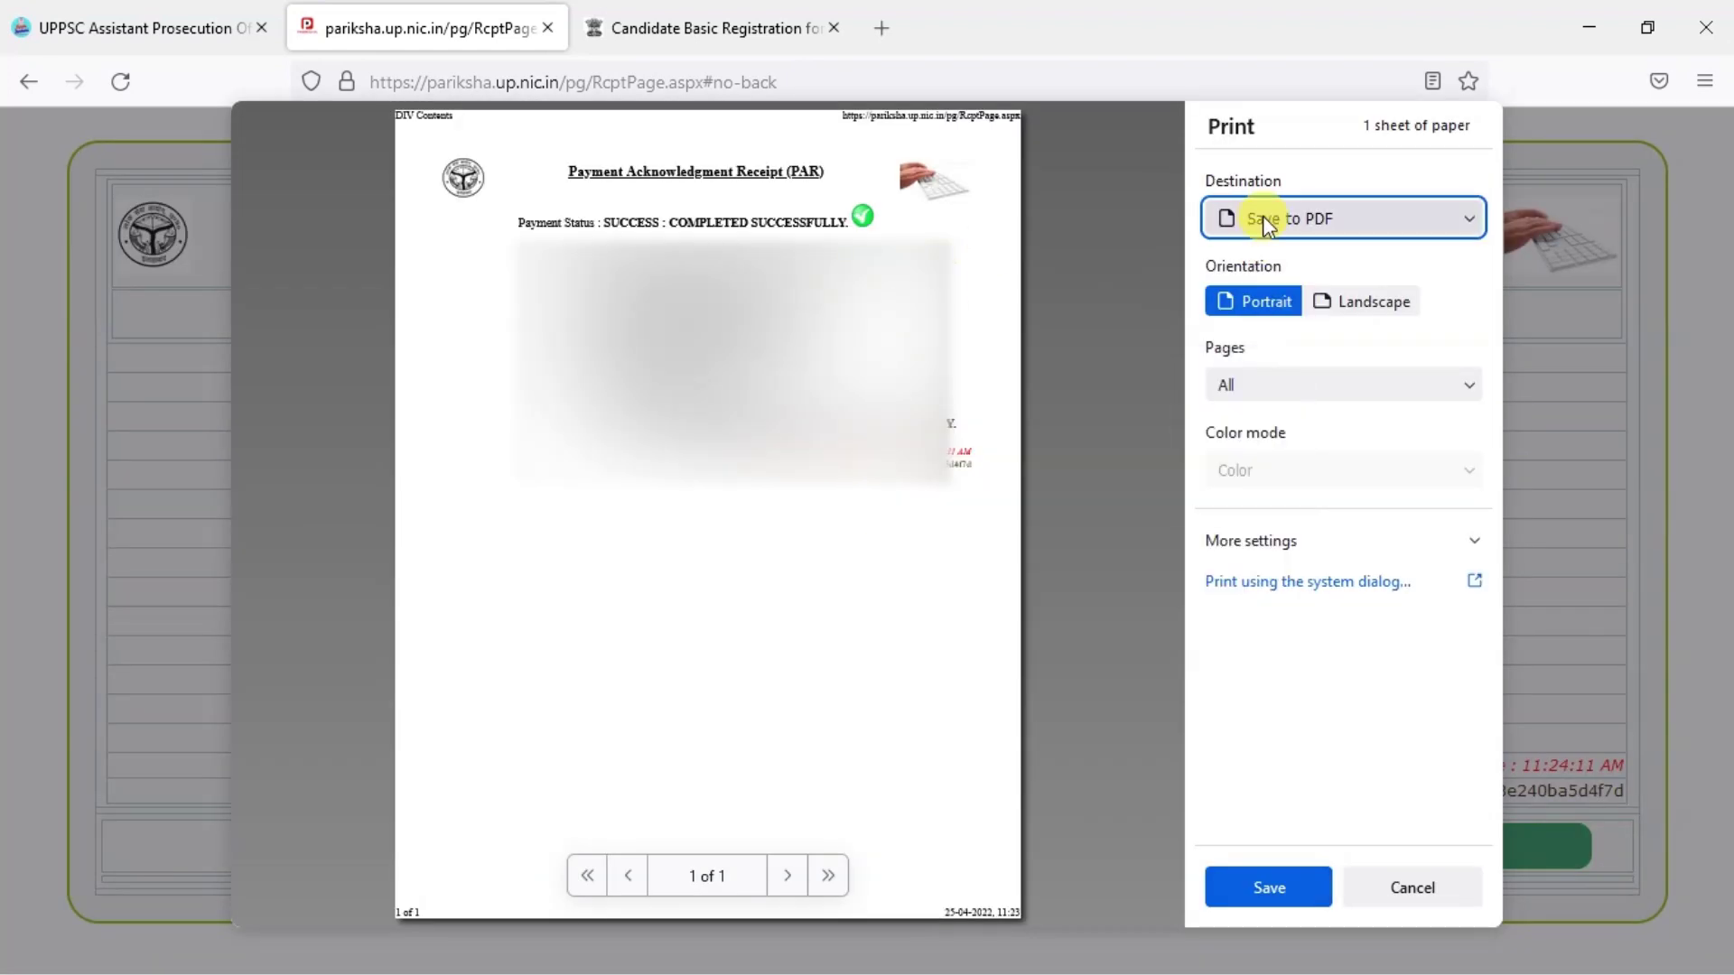
pyautogui.click(1292, 226)
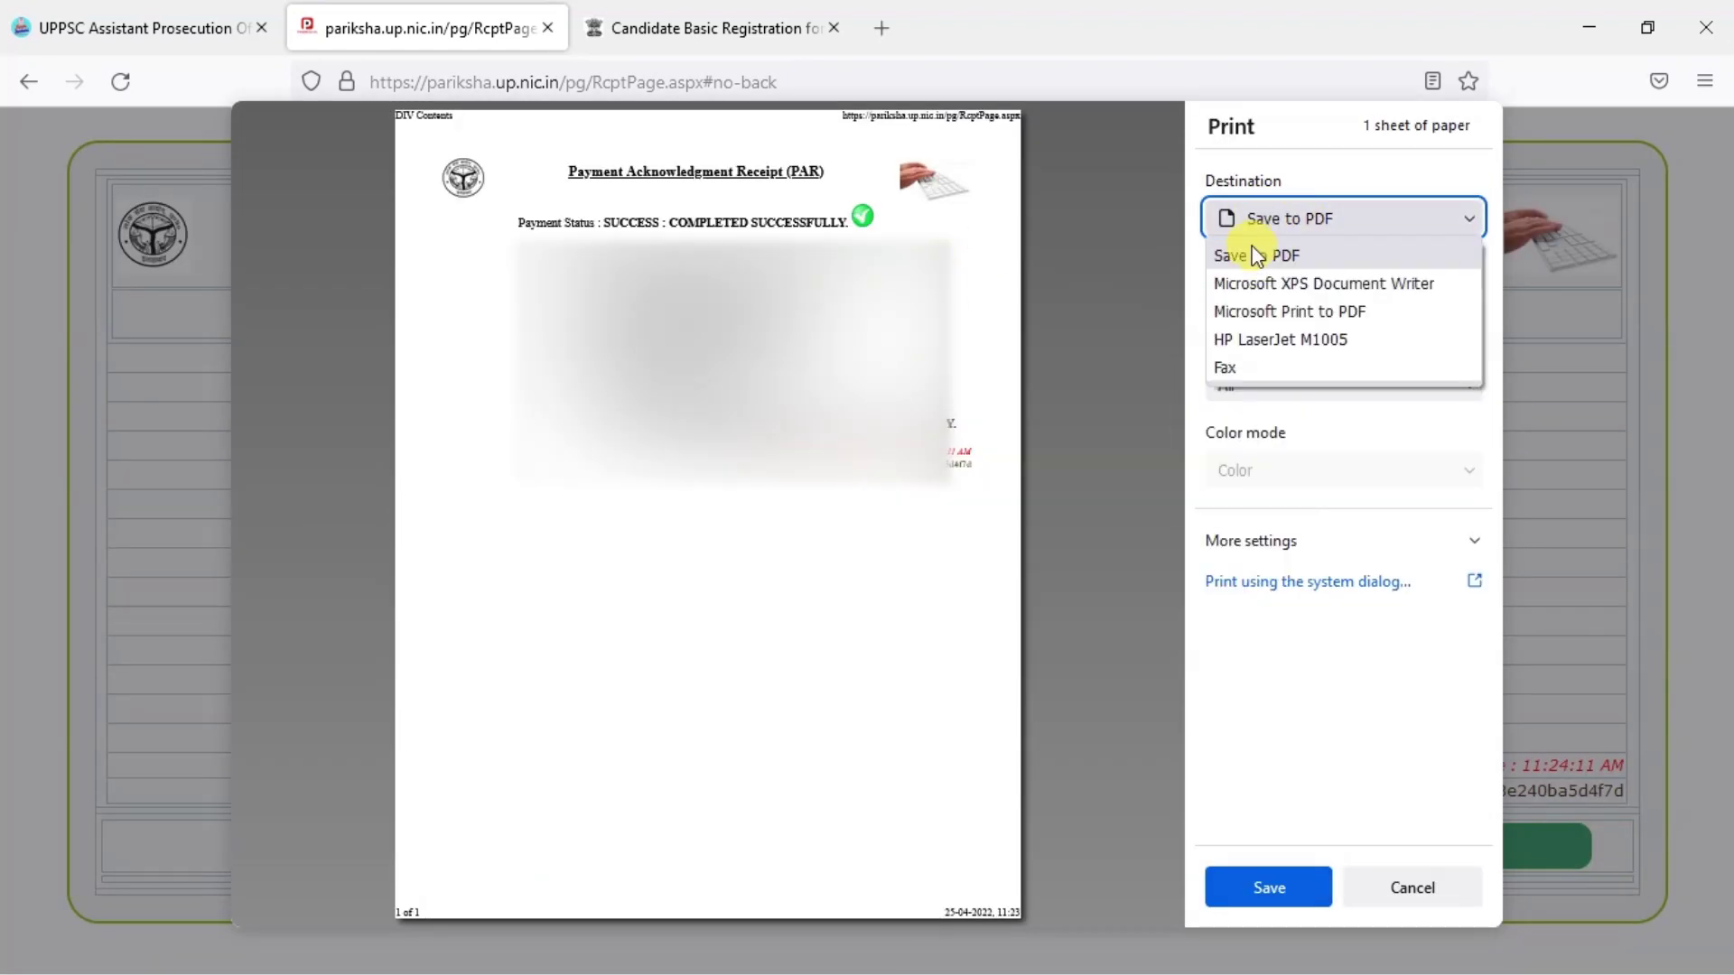
pyautogui.click(1301, 257)
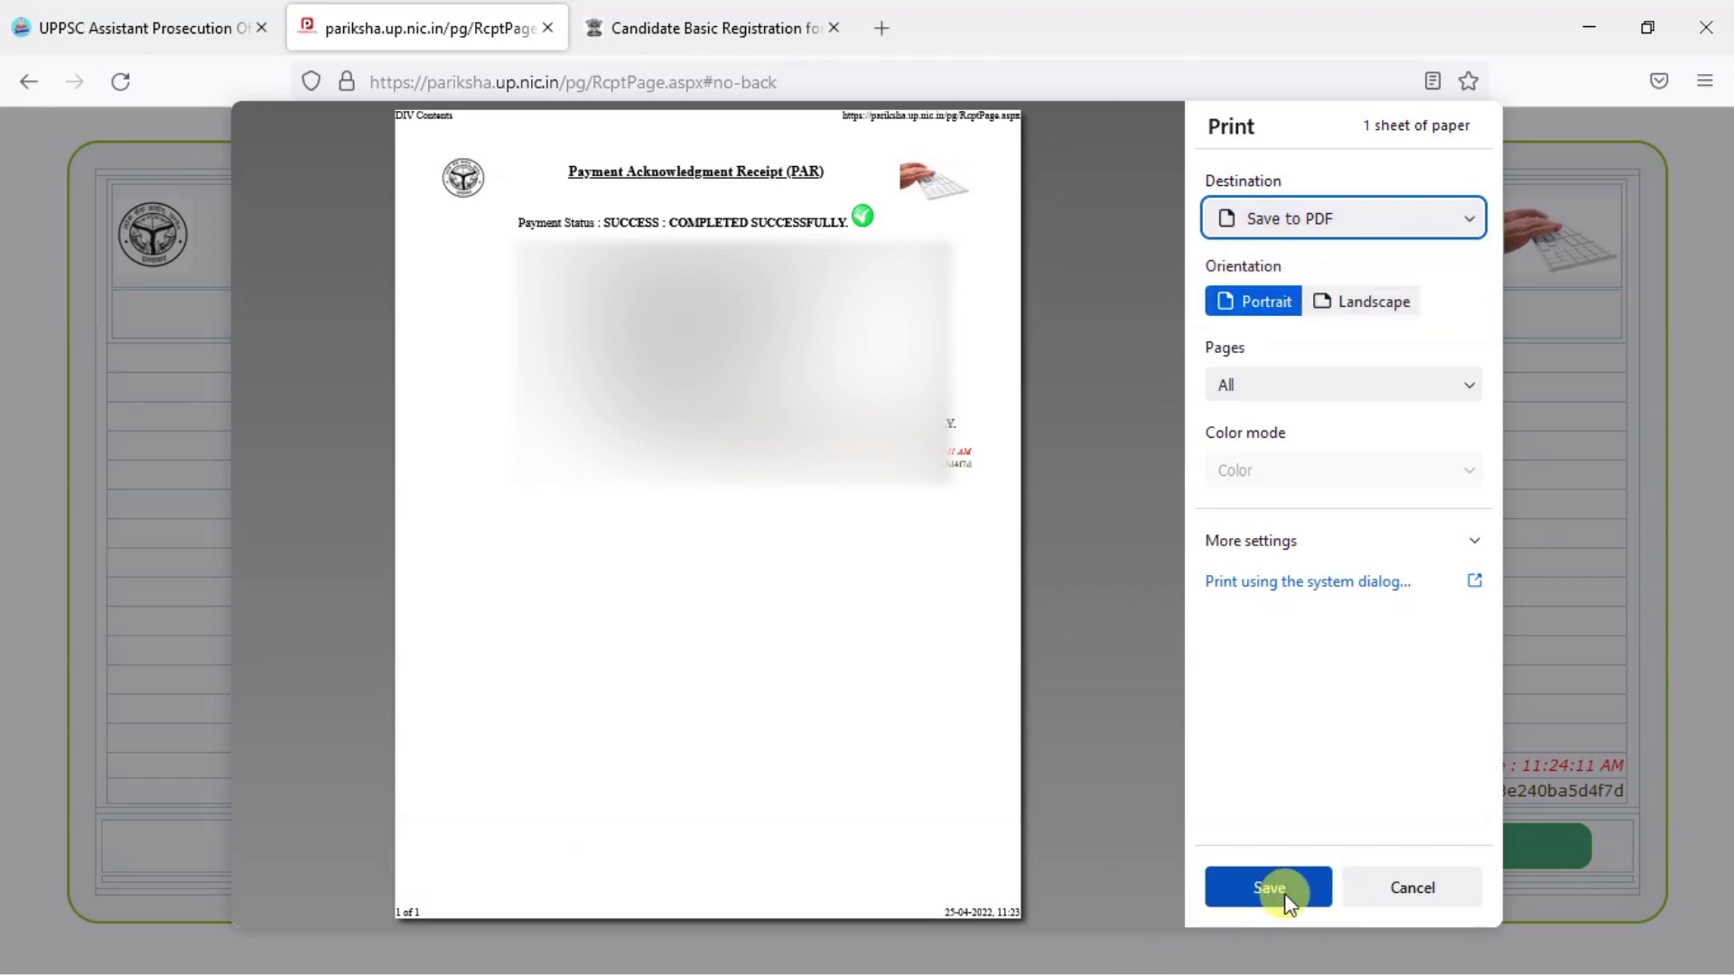
pyautogui.click(1347, 887)
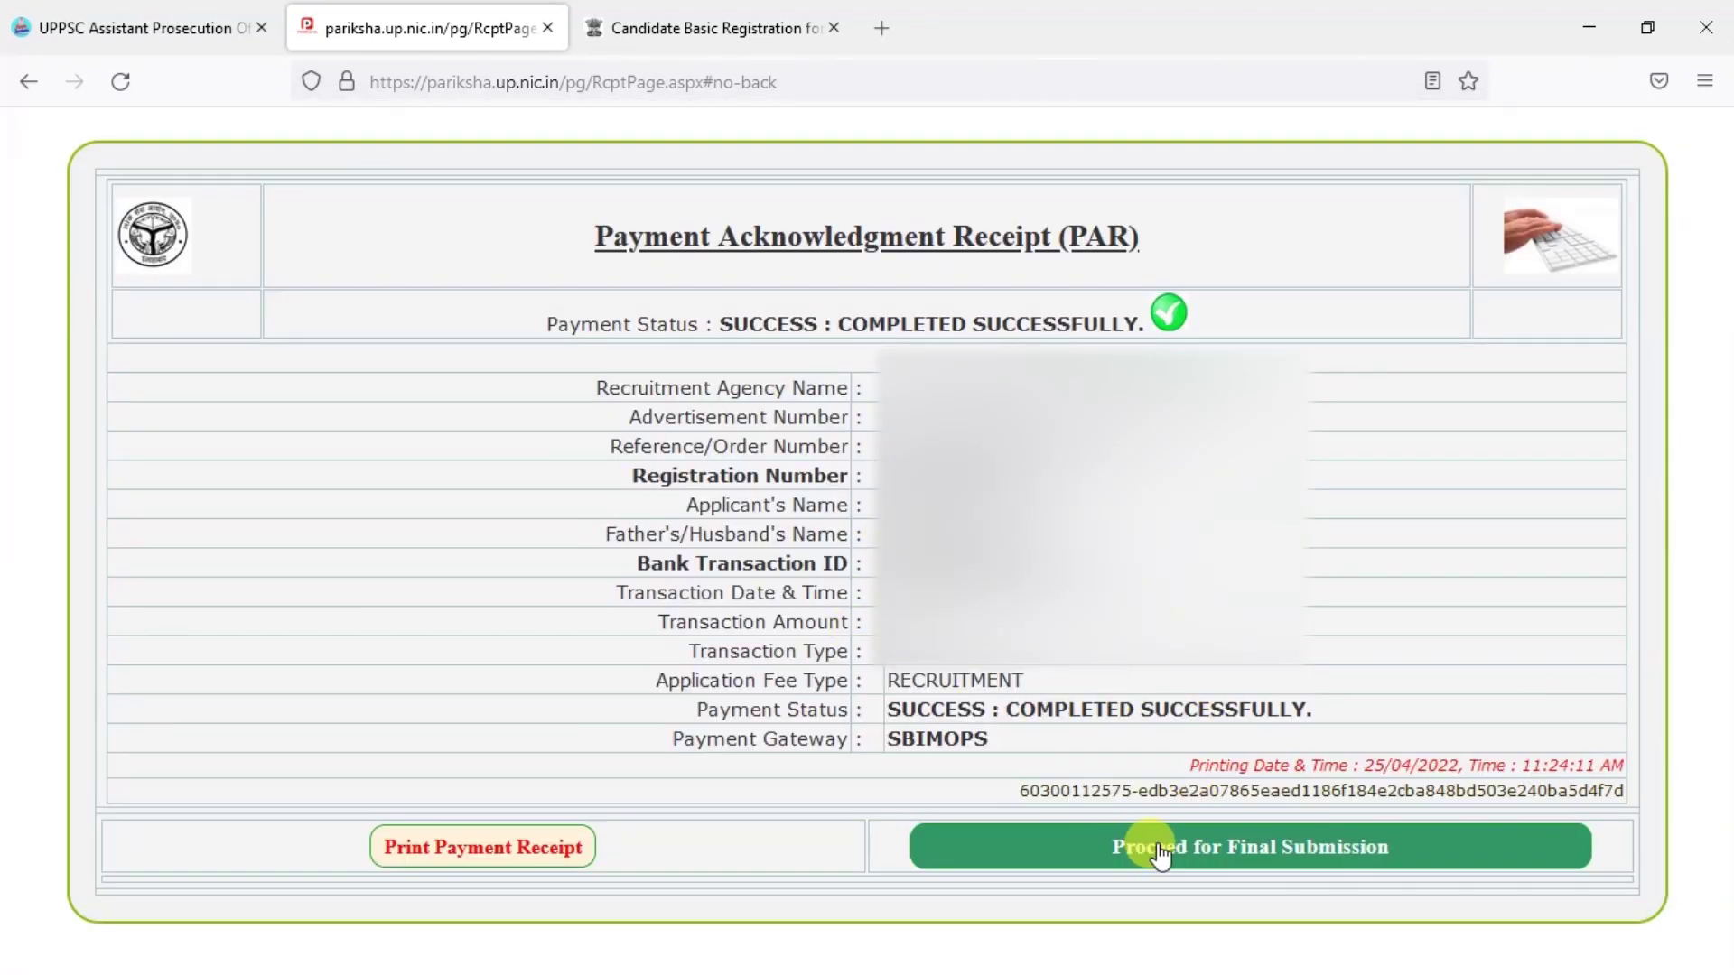
# - Proceed for final submission through the payment confirmation and upload Photo2.jpg as the scanned photo with signature
pyautogui.click(1337, 847)
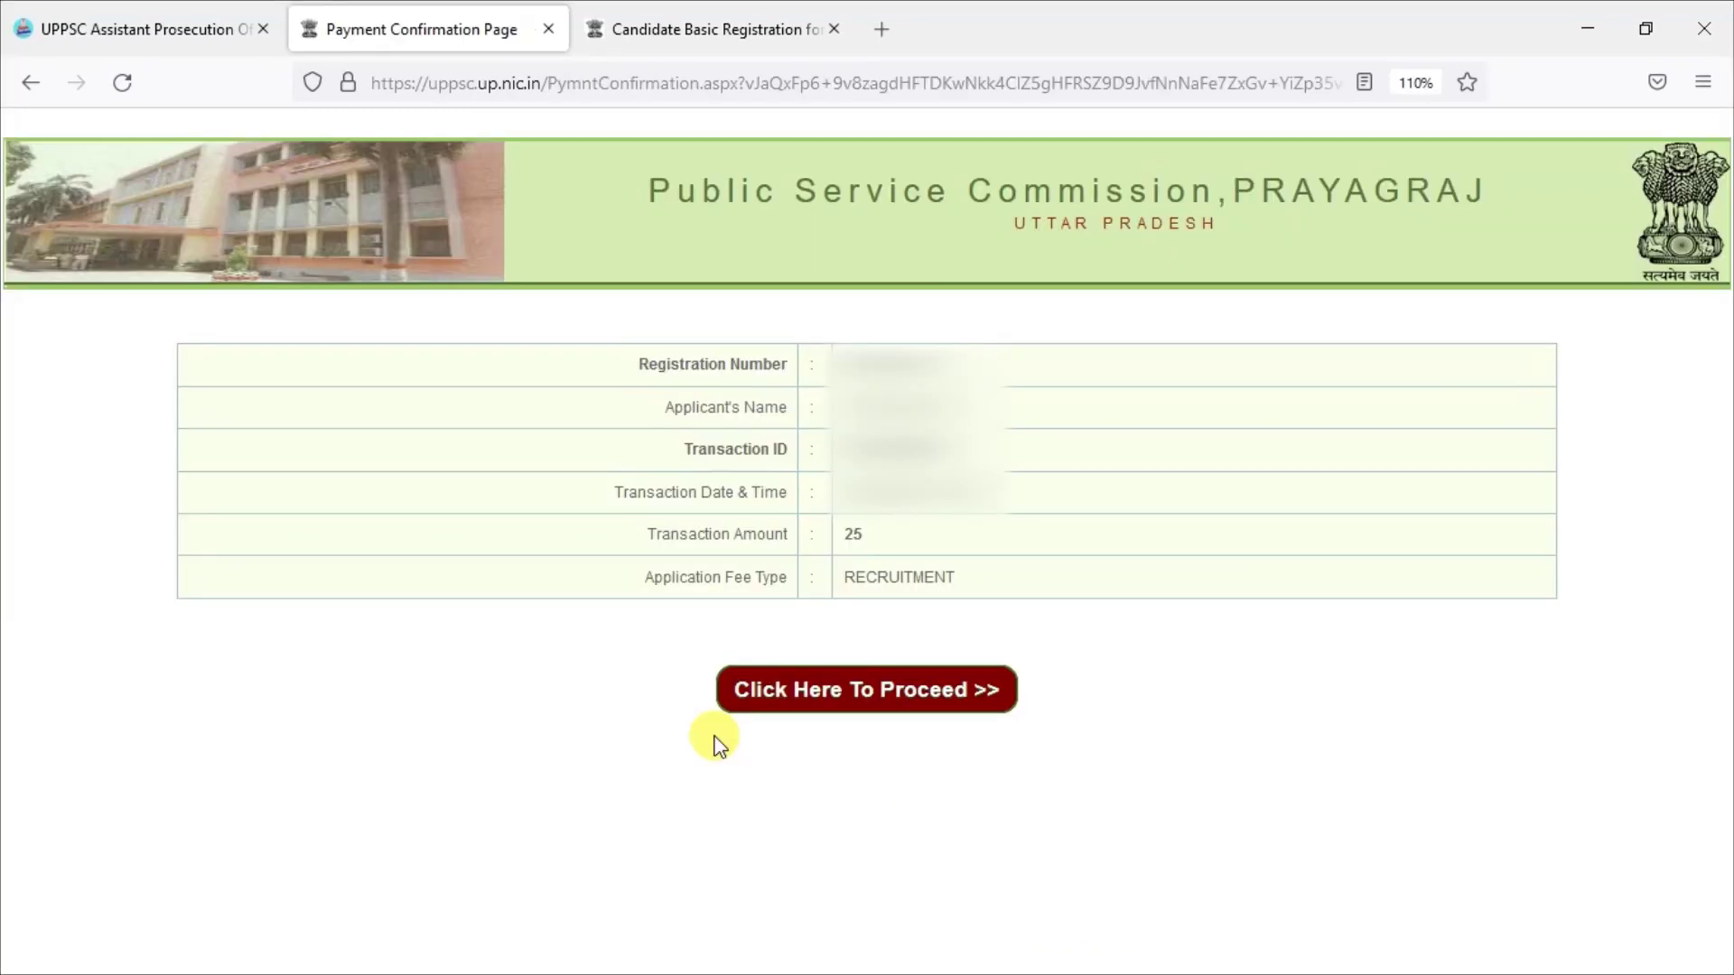
pyautogui.click(917, 699)
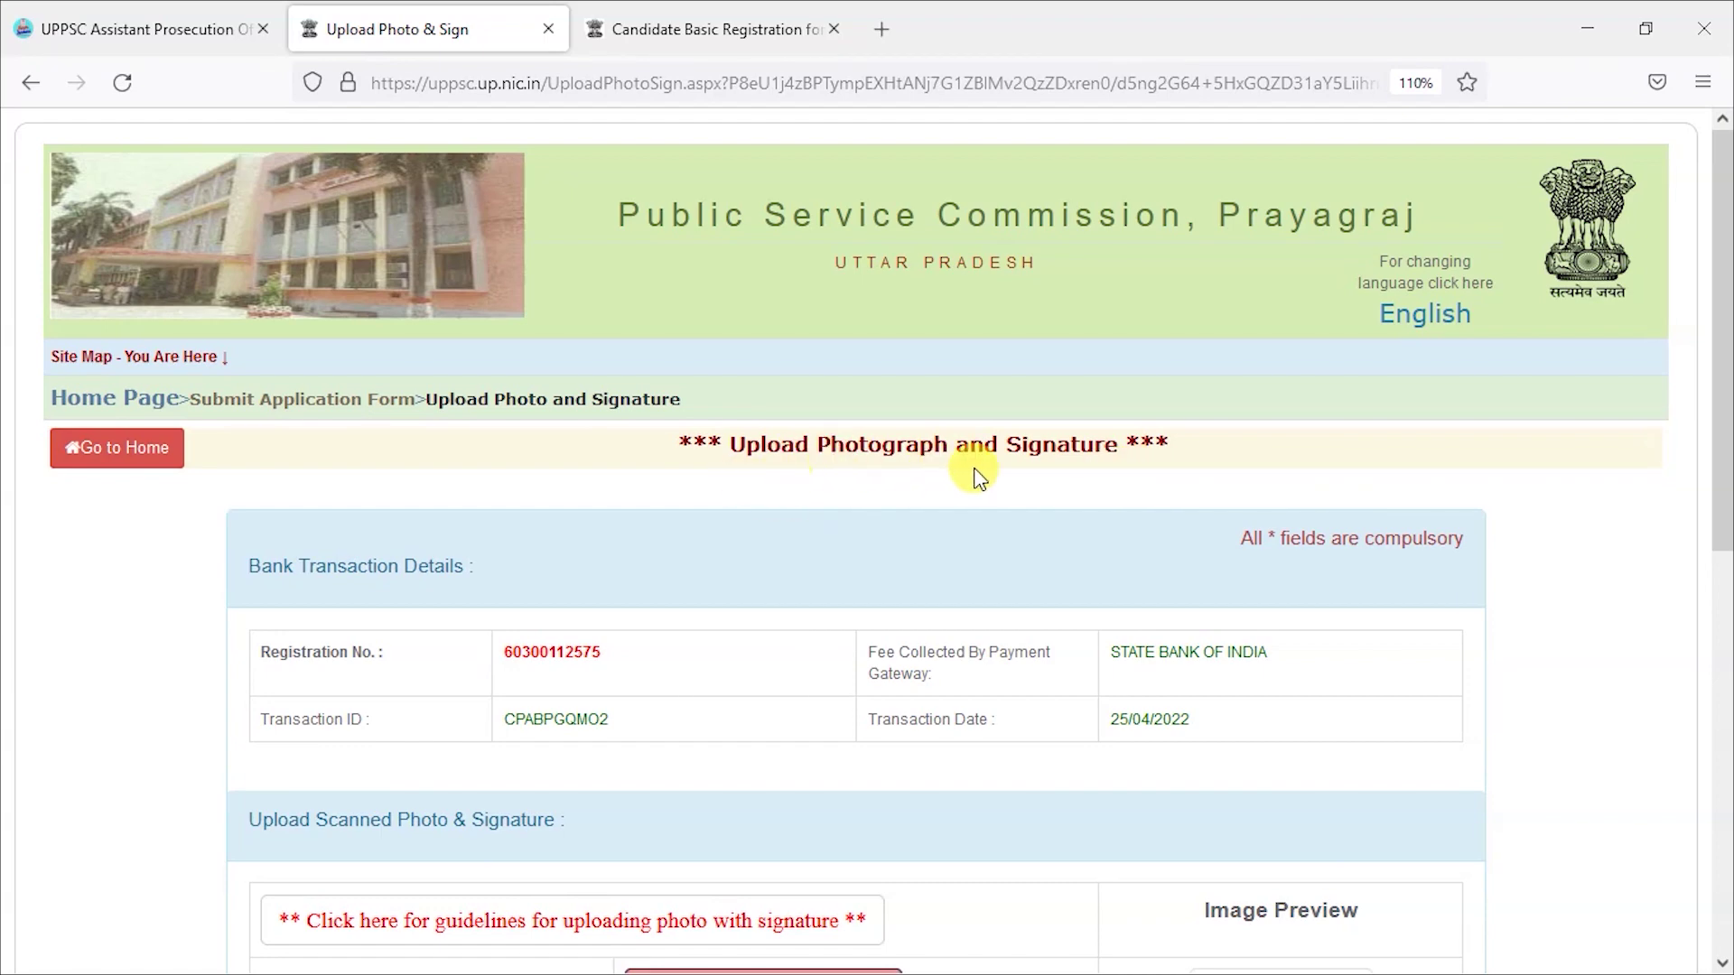
pyautogui.scroll(-6, 1129, 493)
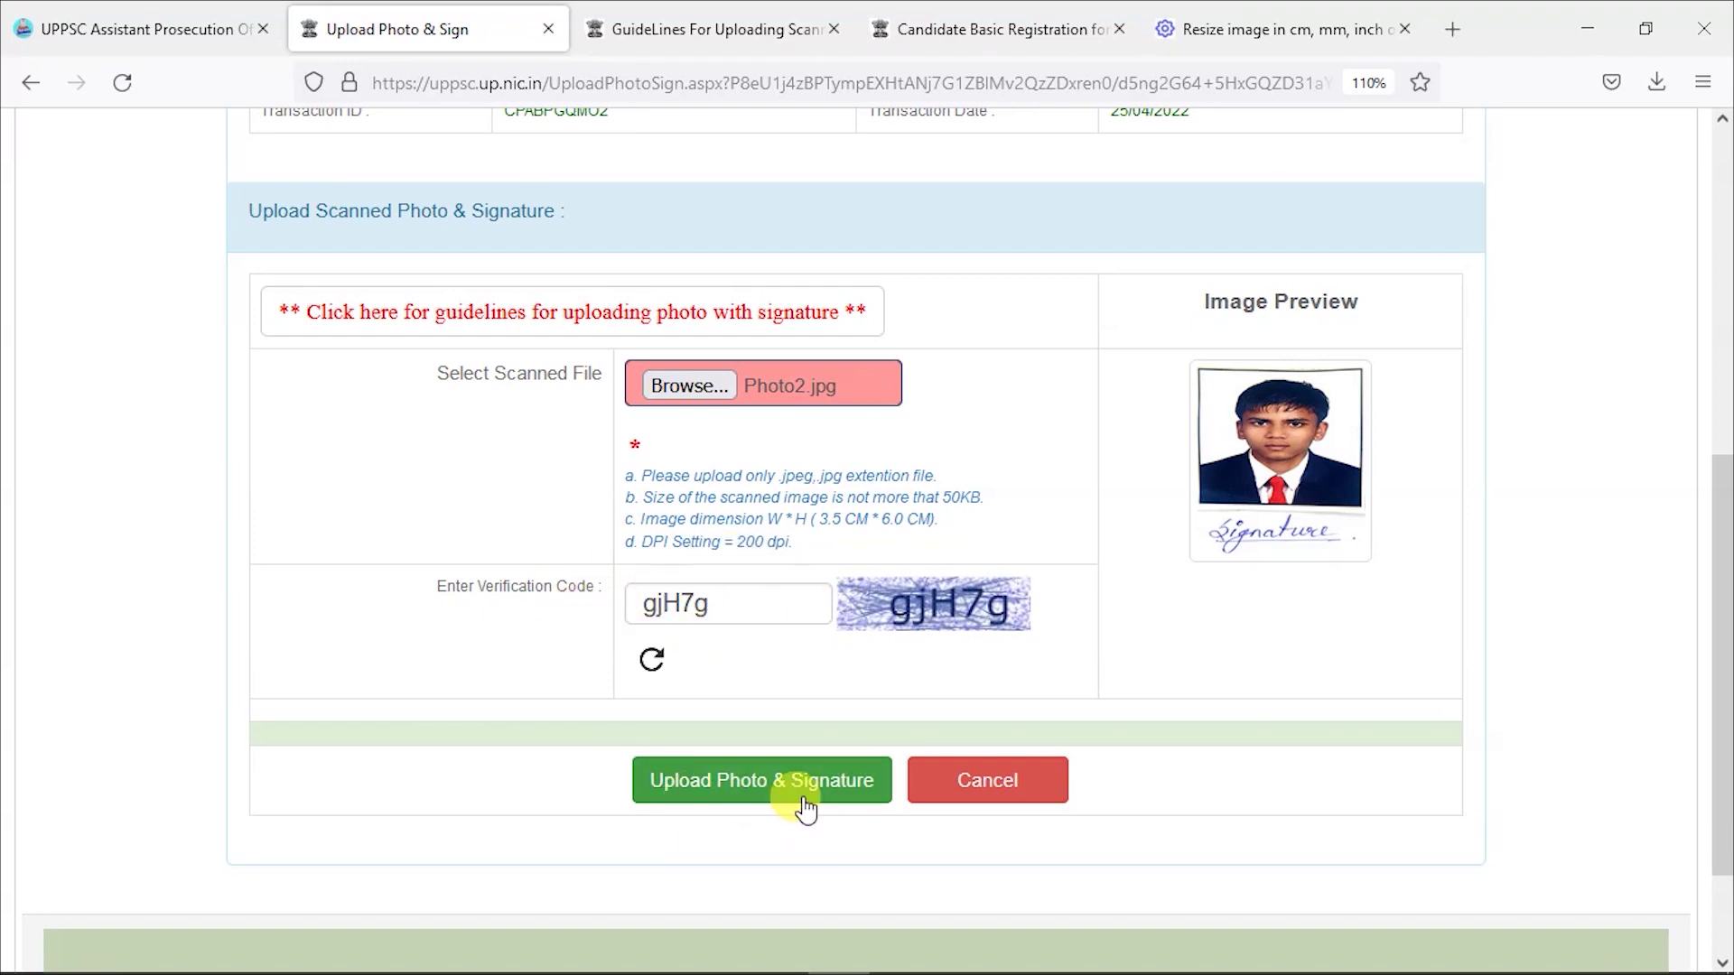
pyautogui.click(743, 786)
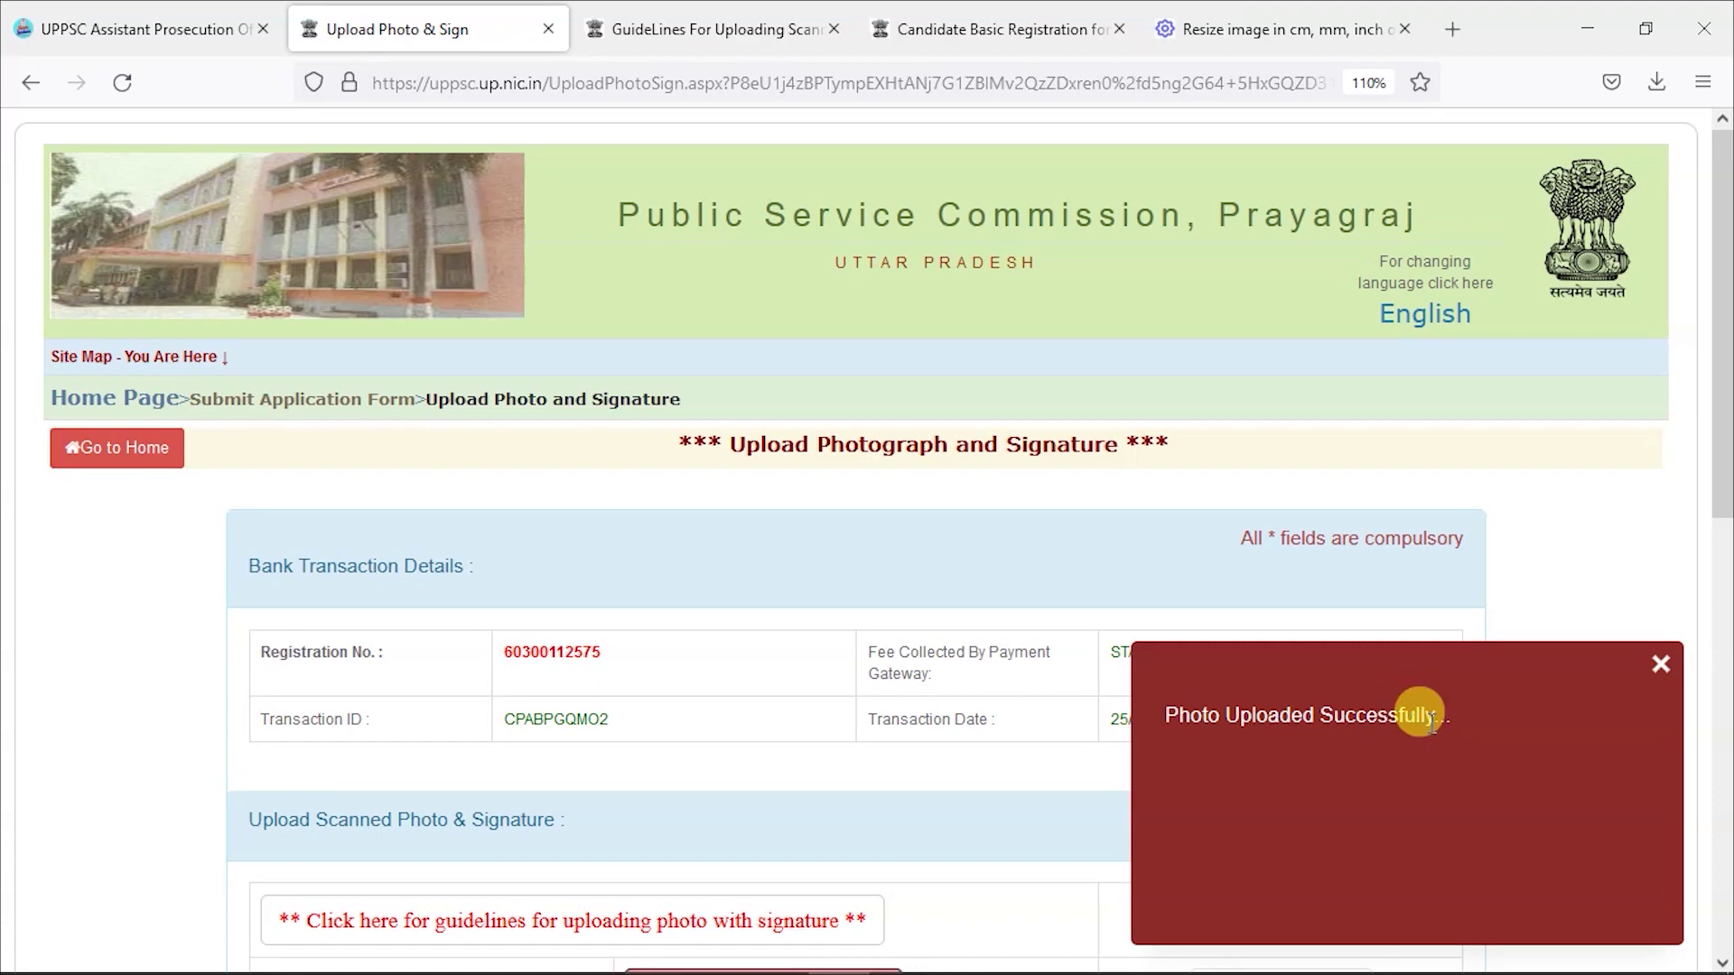
# - Dismiss the upload notice and proceed for final submission of the application form
pyautogui.click(1660, 669)
pyautogui.scroll(-6, 944, 817)
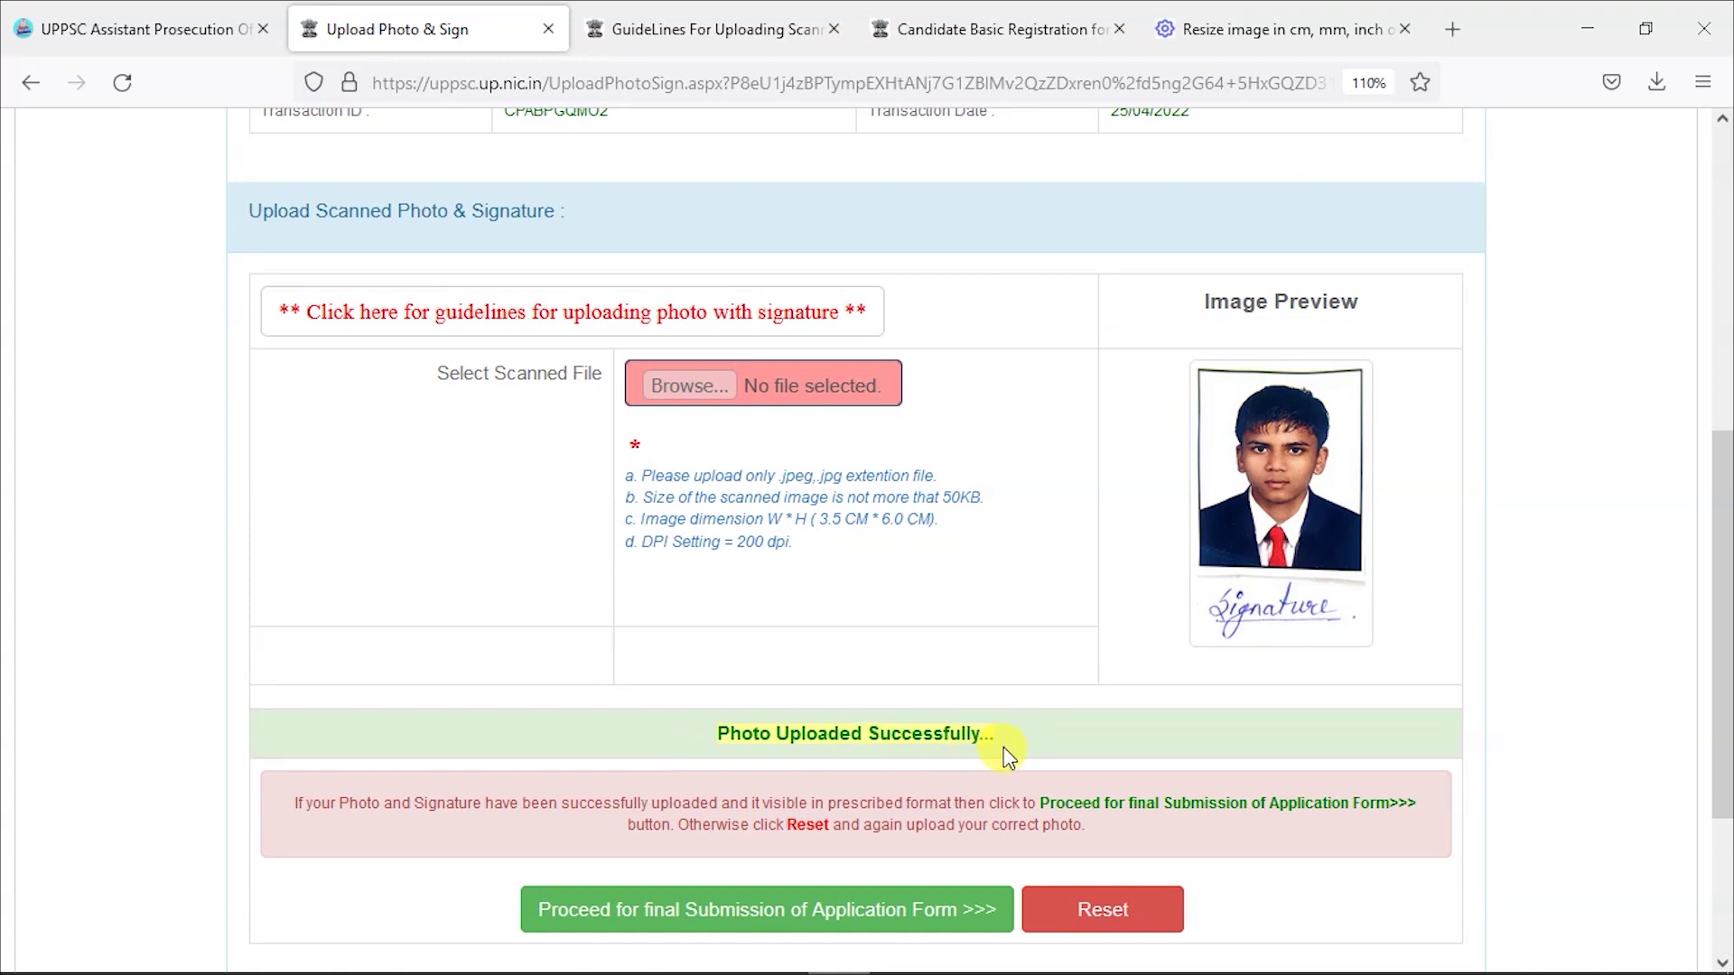
pyautogui.scroll(-2, 1009, 757)
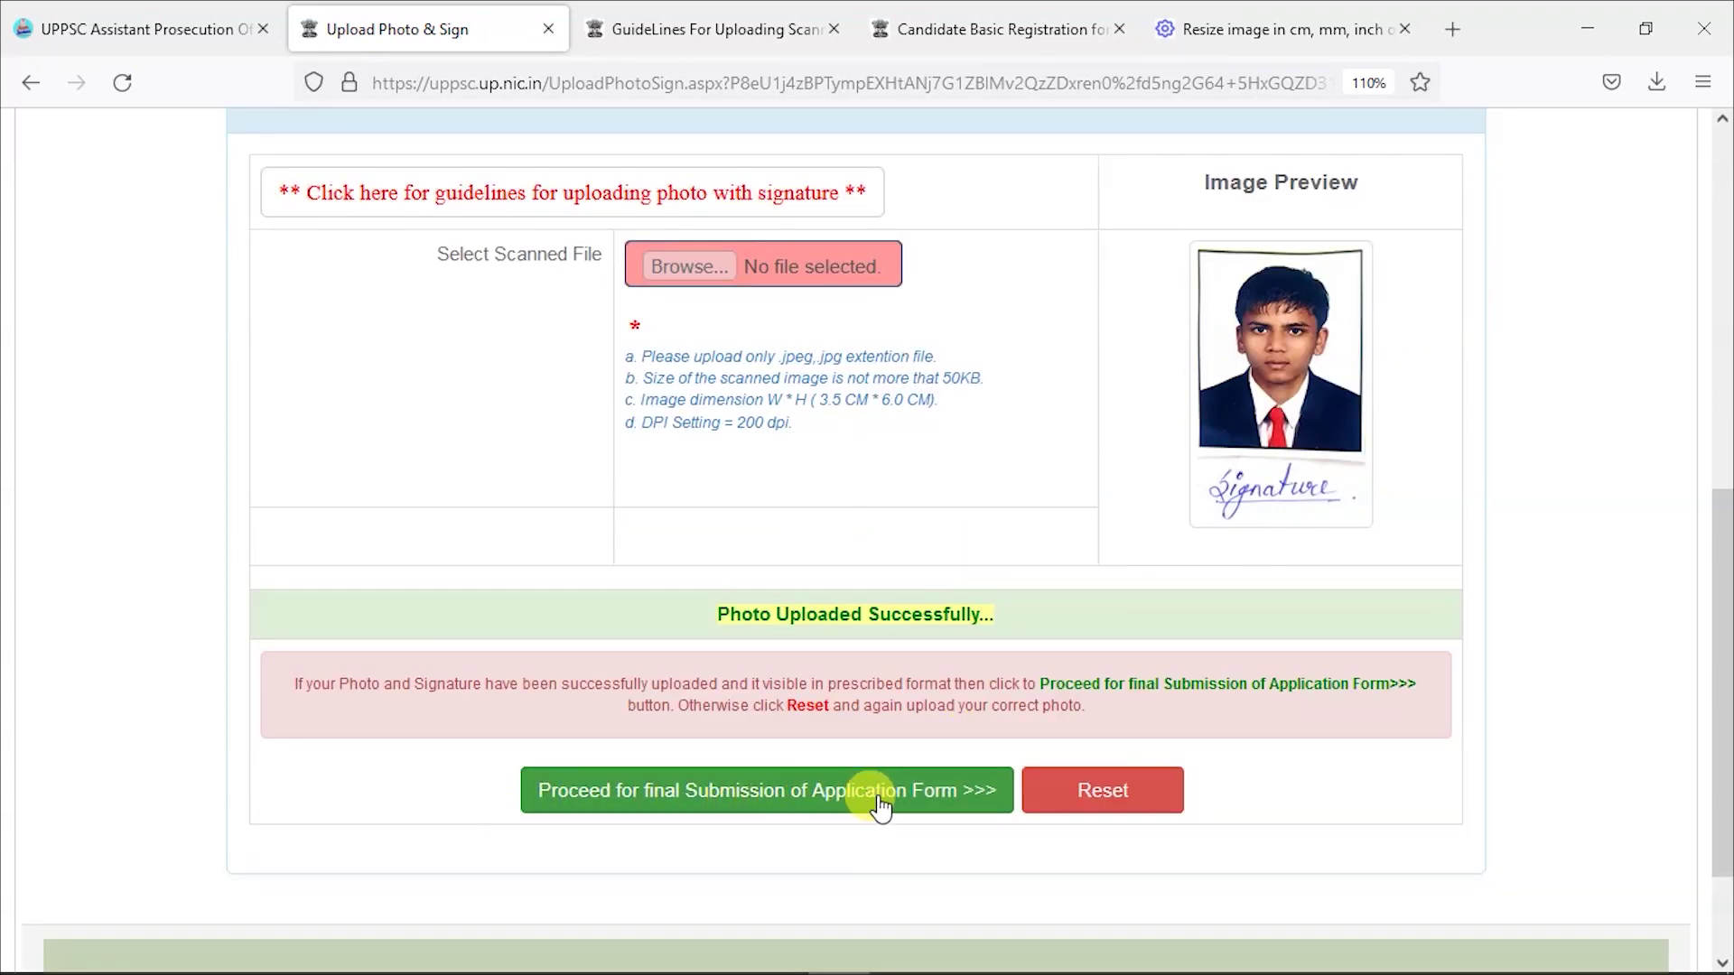
pyautogui.click(799, 810)
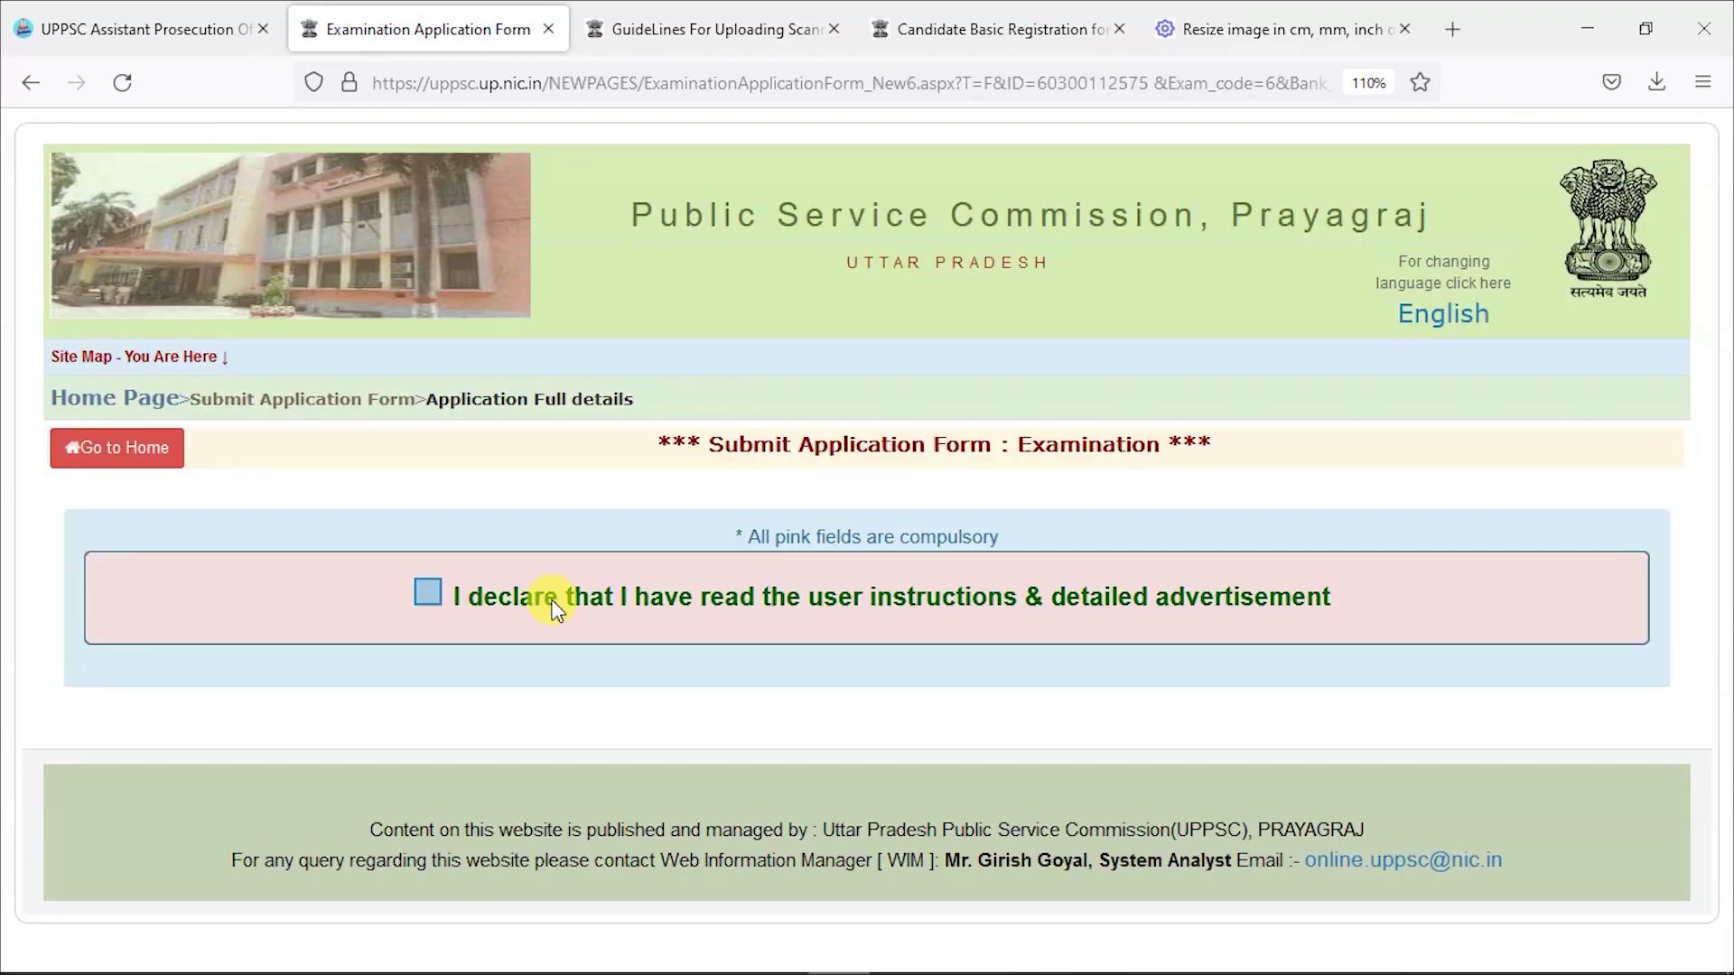
# - Declare that the user instructions and detailed advertisement have been read, and set the preferential qualification to No
pyautogui.click(428, 594)
pyautogui.scroll(-3, 446, 615)
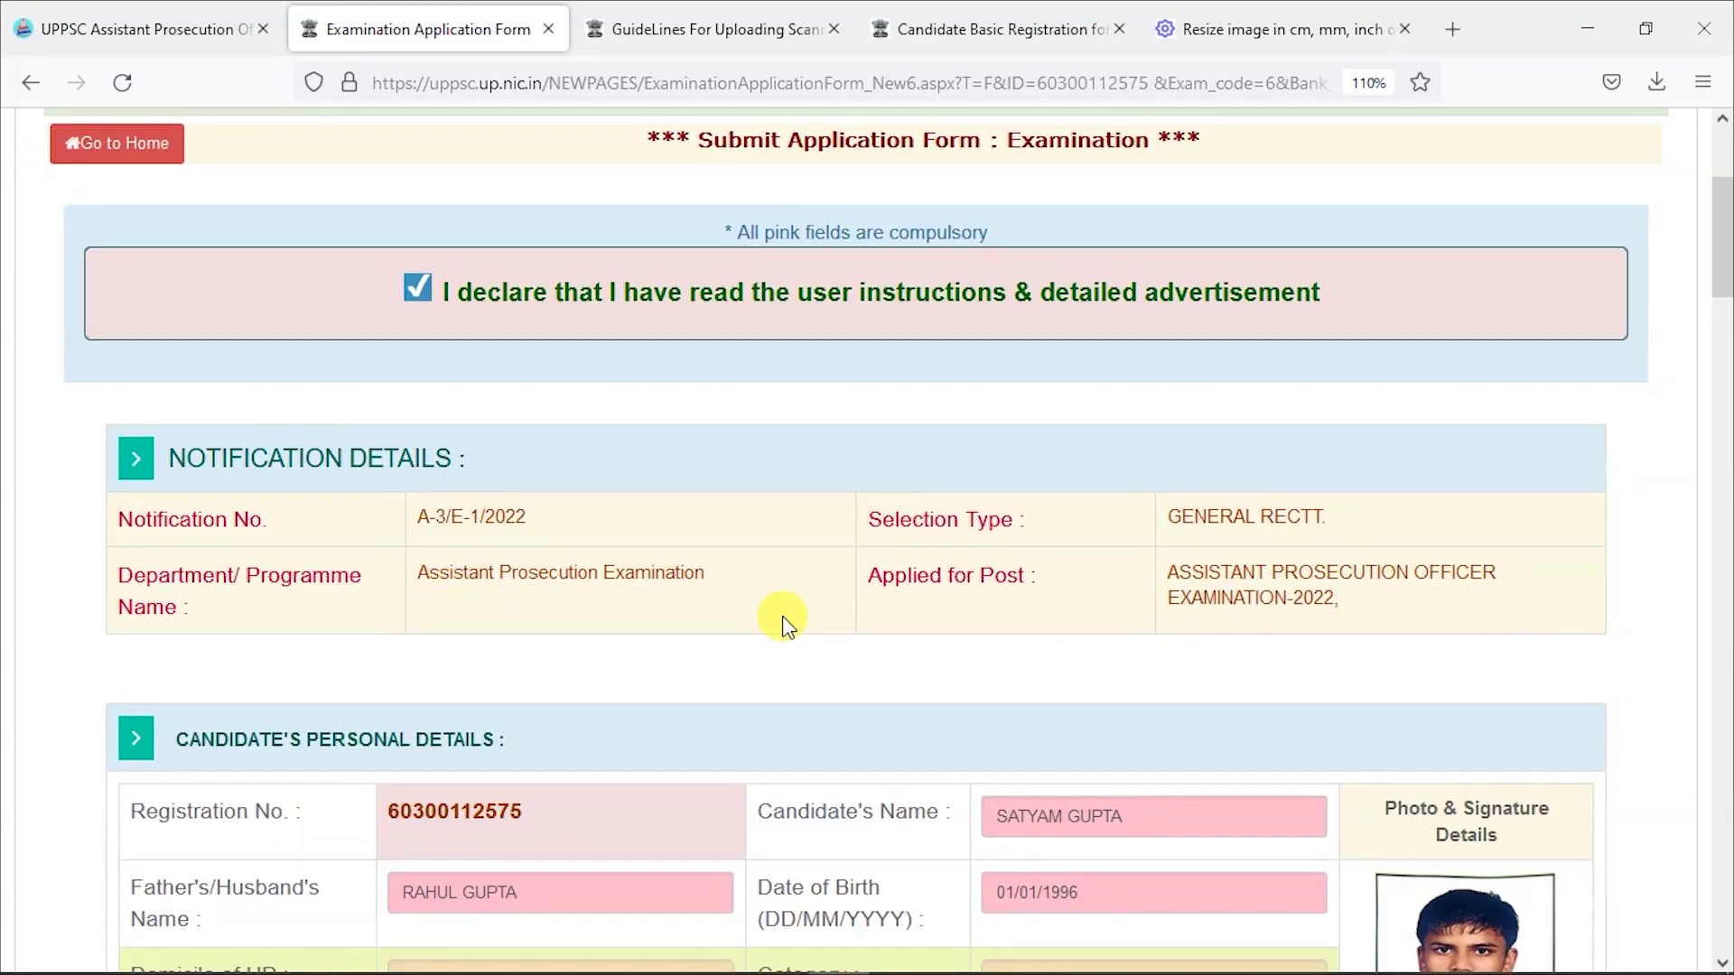
pyautogui.scroll(-10, 782, 616)
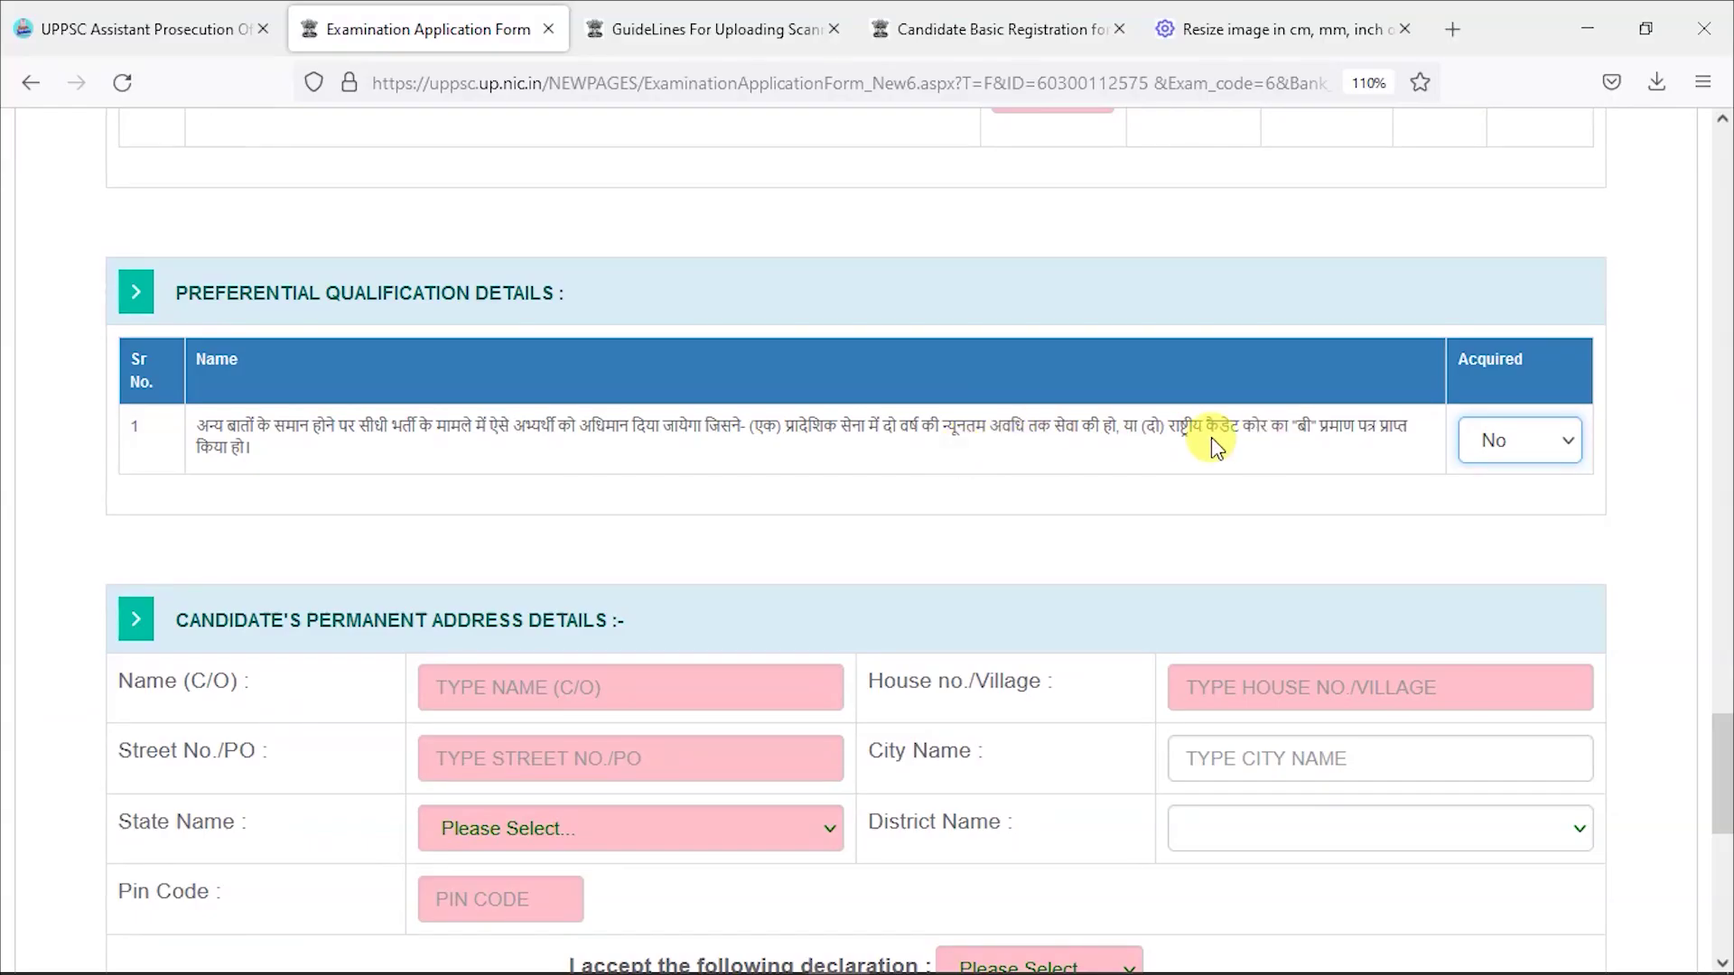
pyautogui.click(1491, 440)
pyautogui.click(1486, 521)
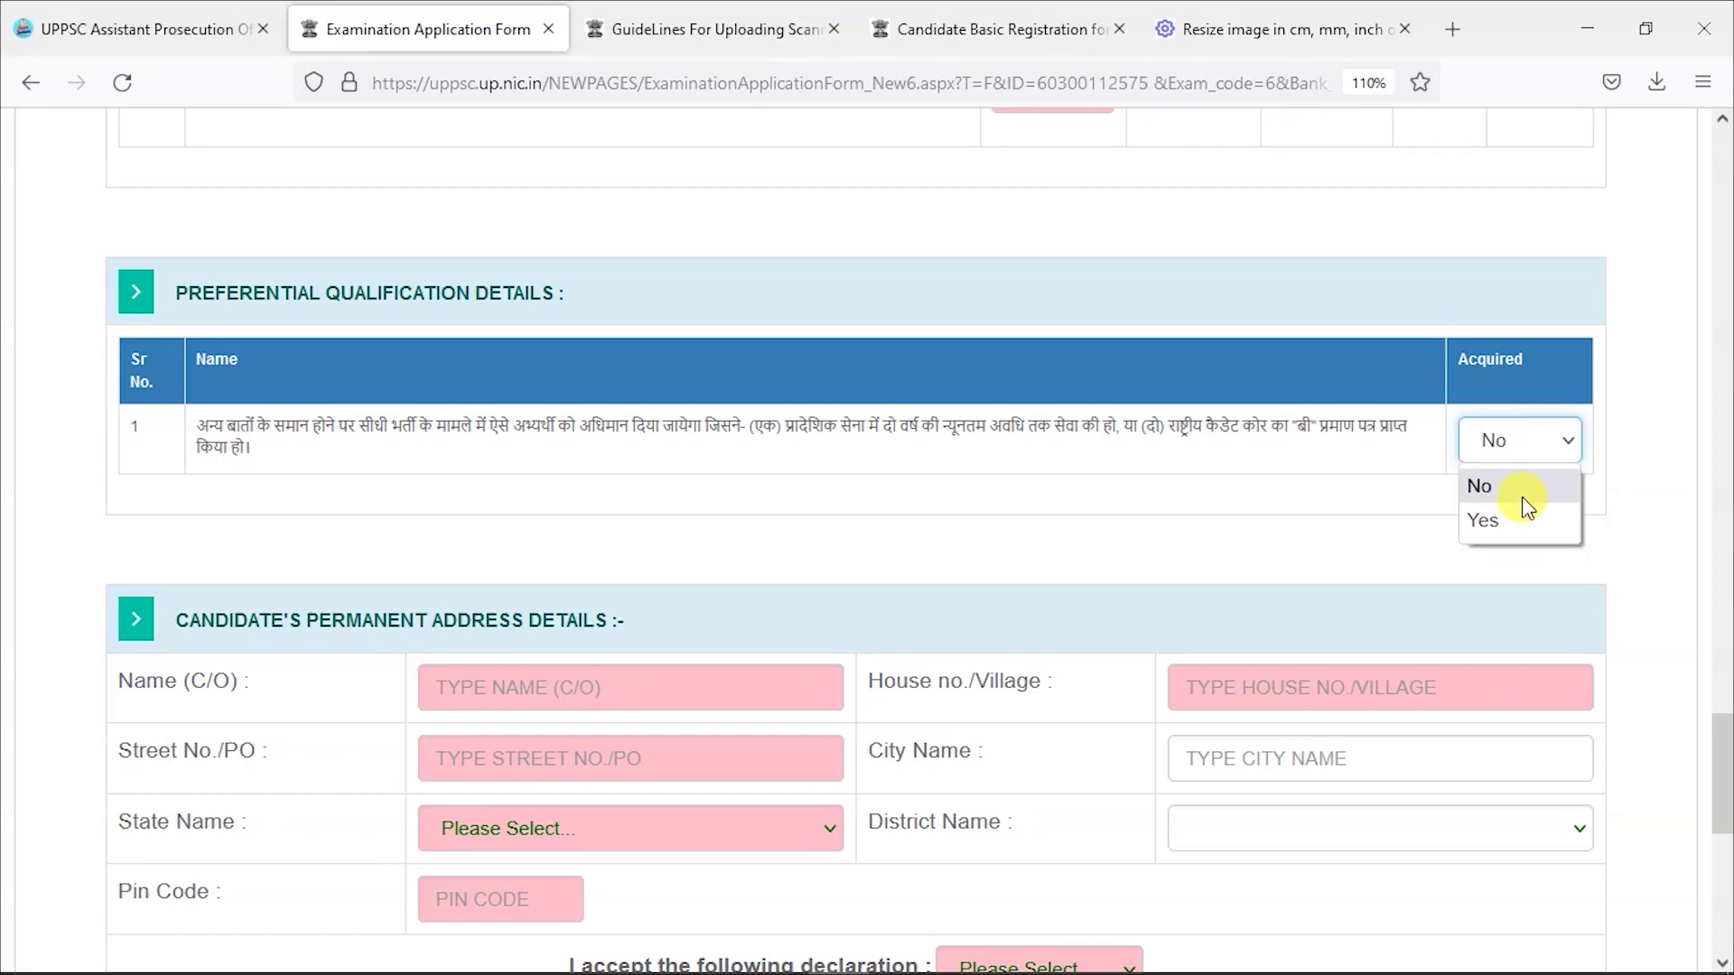
pyautogui.click(1472, 487)
# - Accept the declaration with Yes, then preview the form and confirm that the details are filled correctly
pyautogui.scroll(-3, 289, 361)
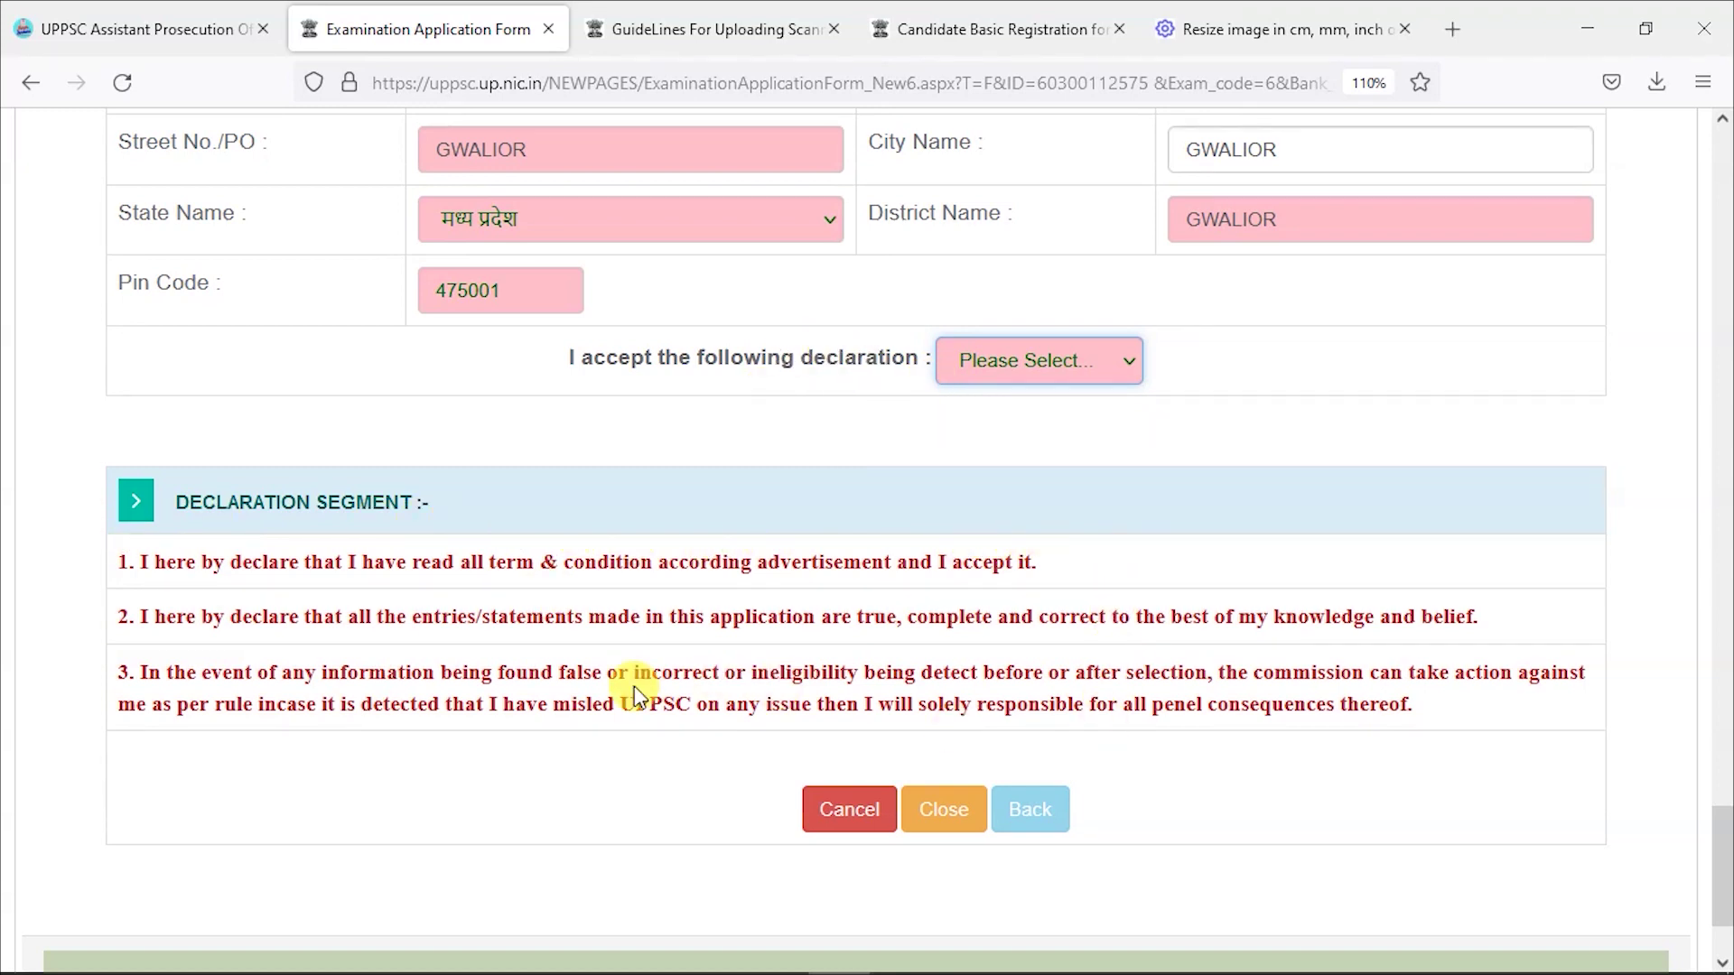
pyautogui.click(1096, 334)
pyautogui.click(975, 474)
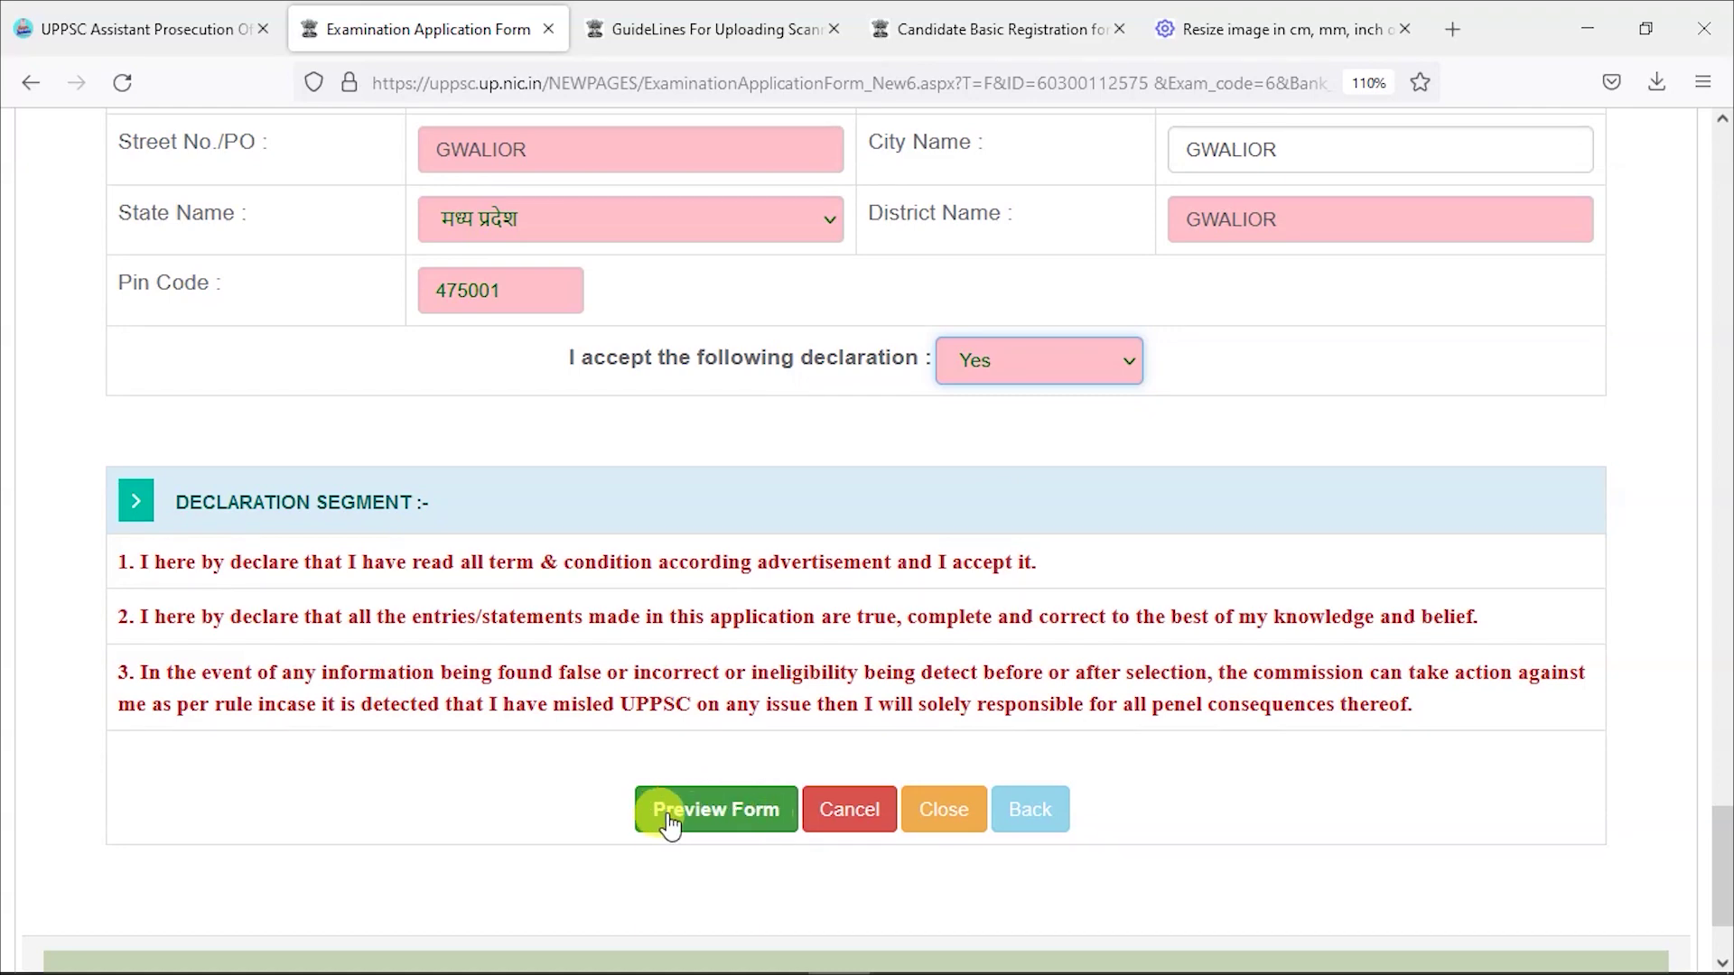
pyautogui.click(741, 812)
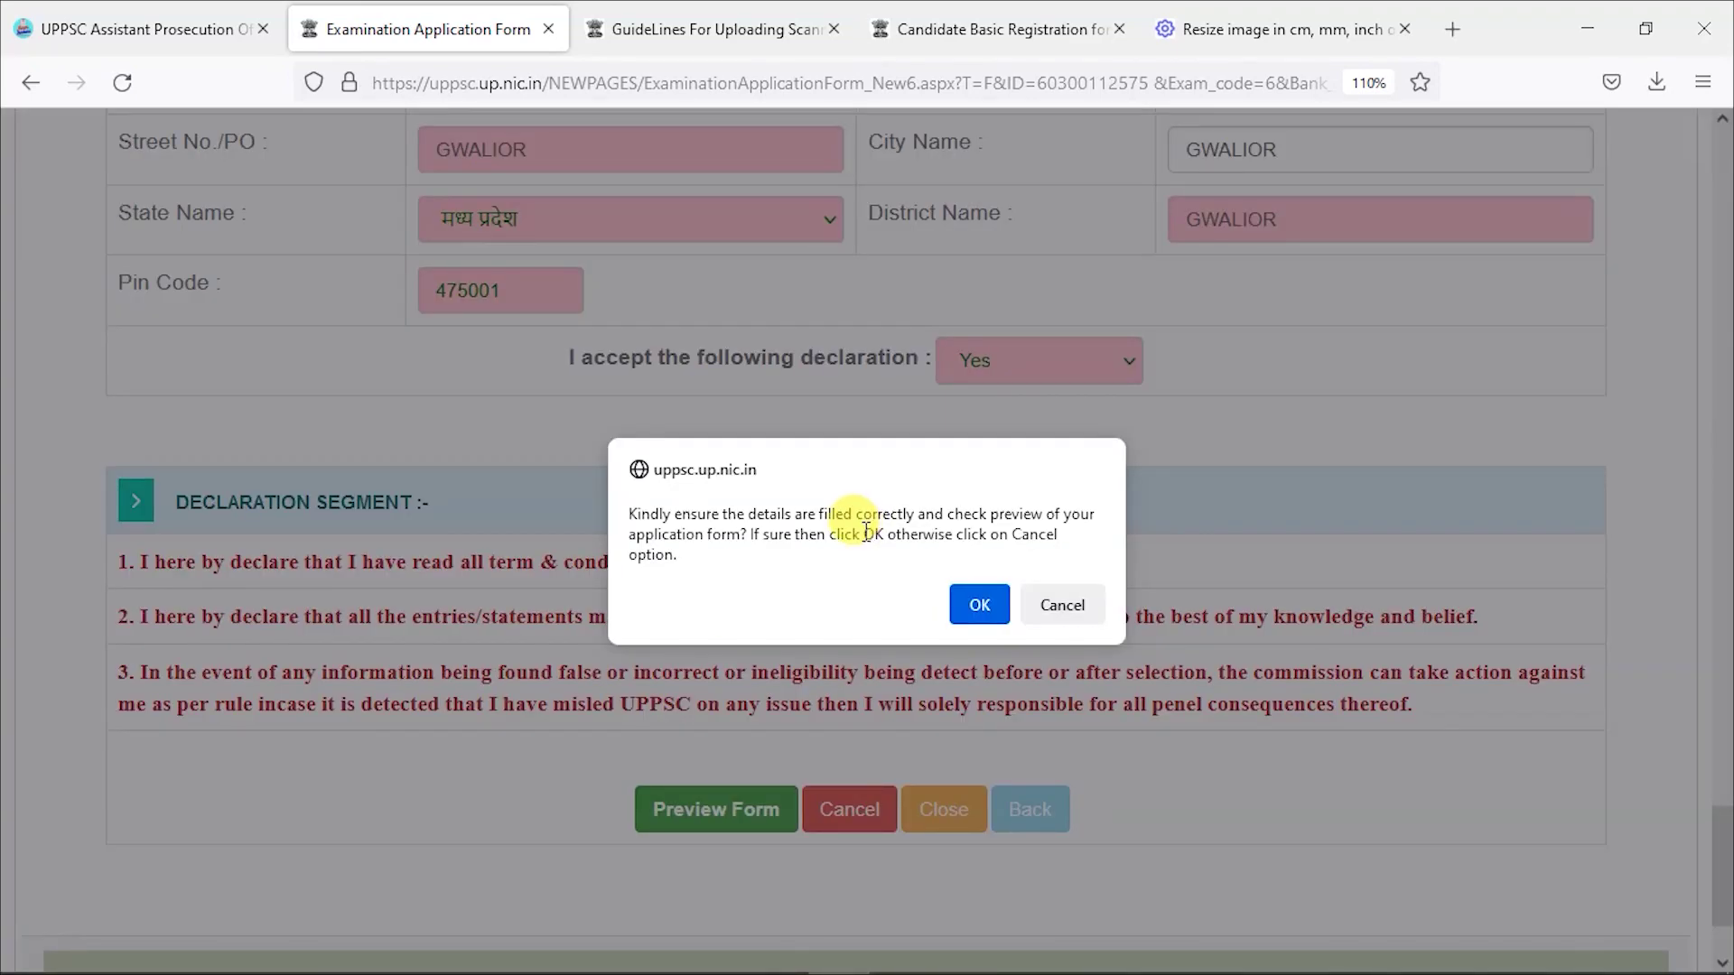
pyautogui.click(980, 605)
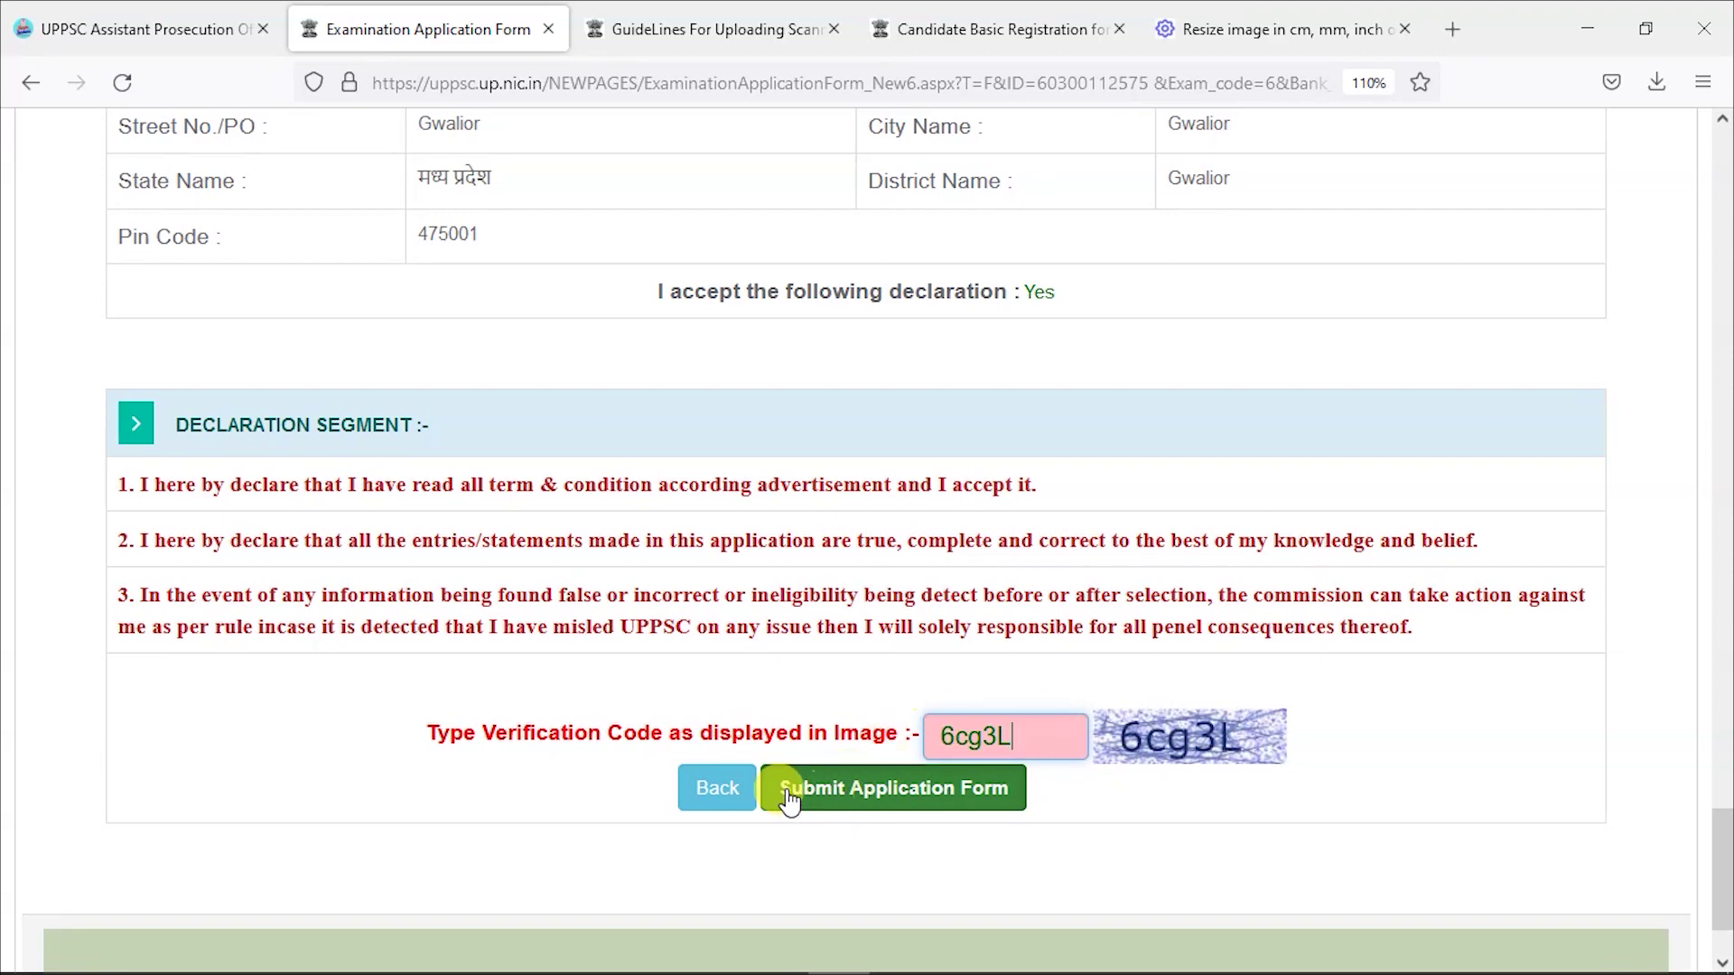
# - Submit the application form, accept the confirmation, and open the completed application form for download
pyautogui.click(888, 795)
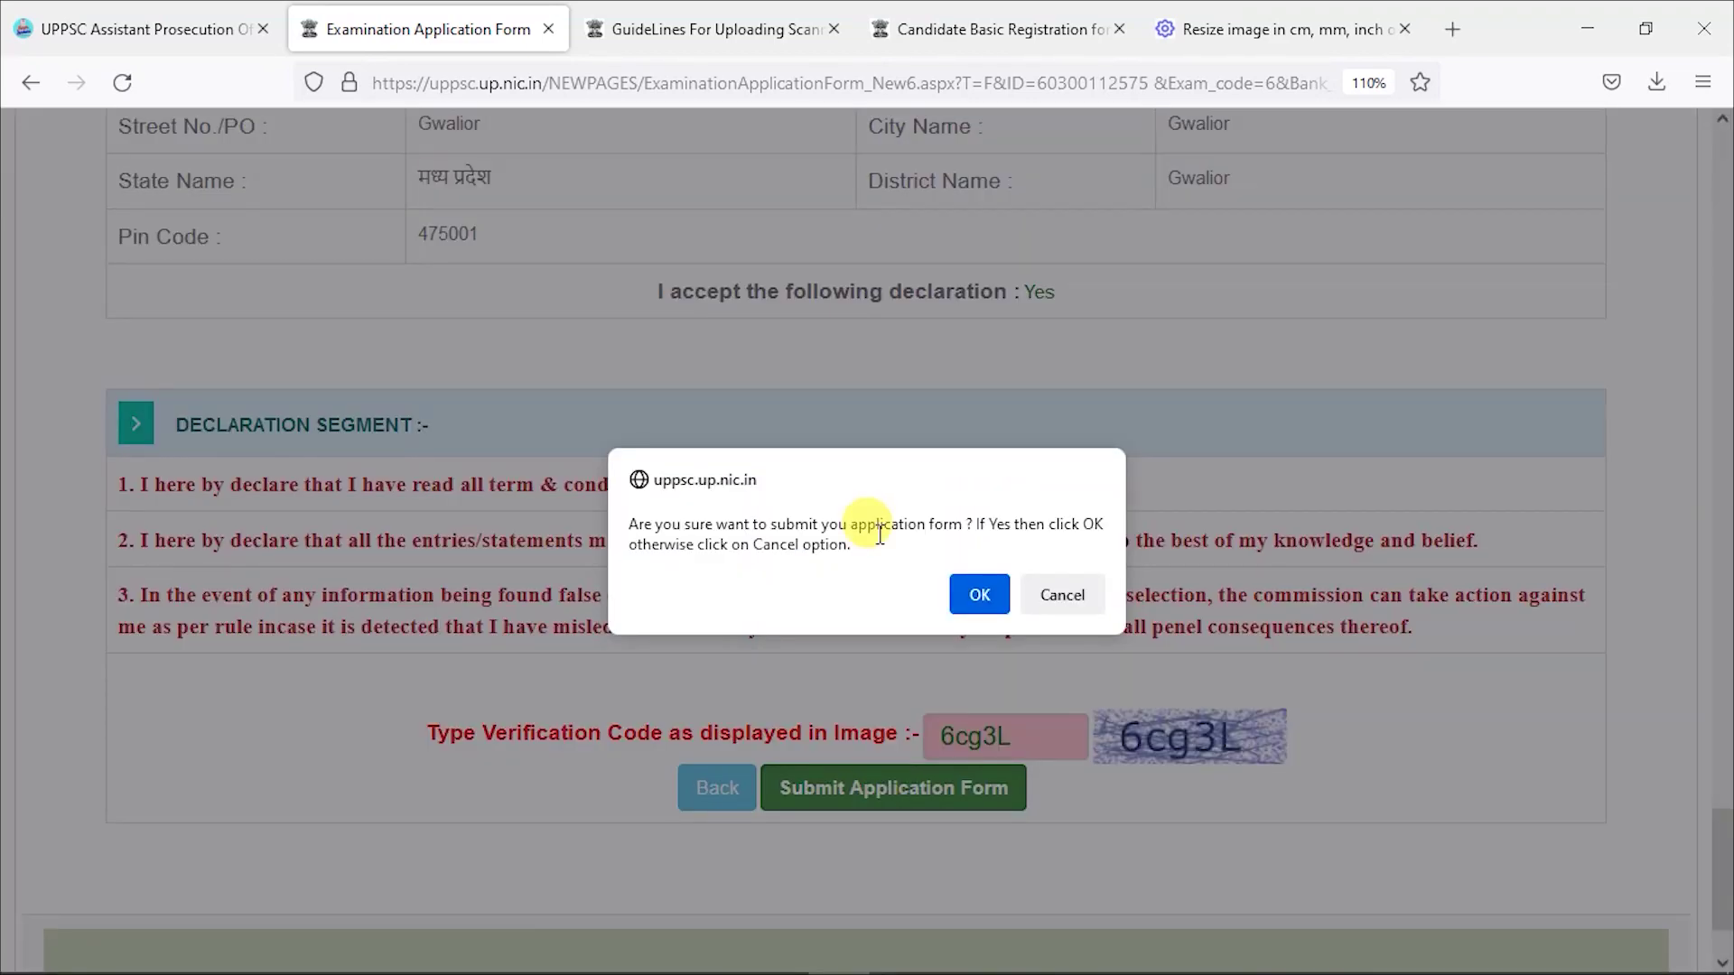
pyautogui.click(988, 595)
pyautogui.scroll(-2, 988, 595)
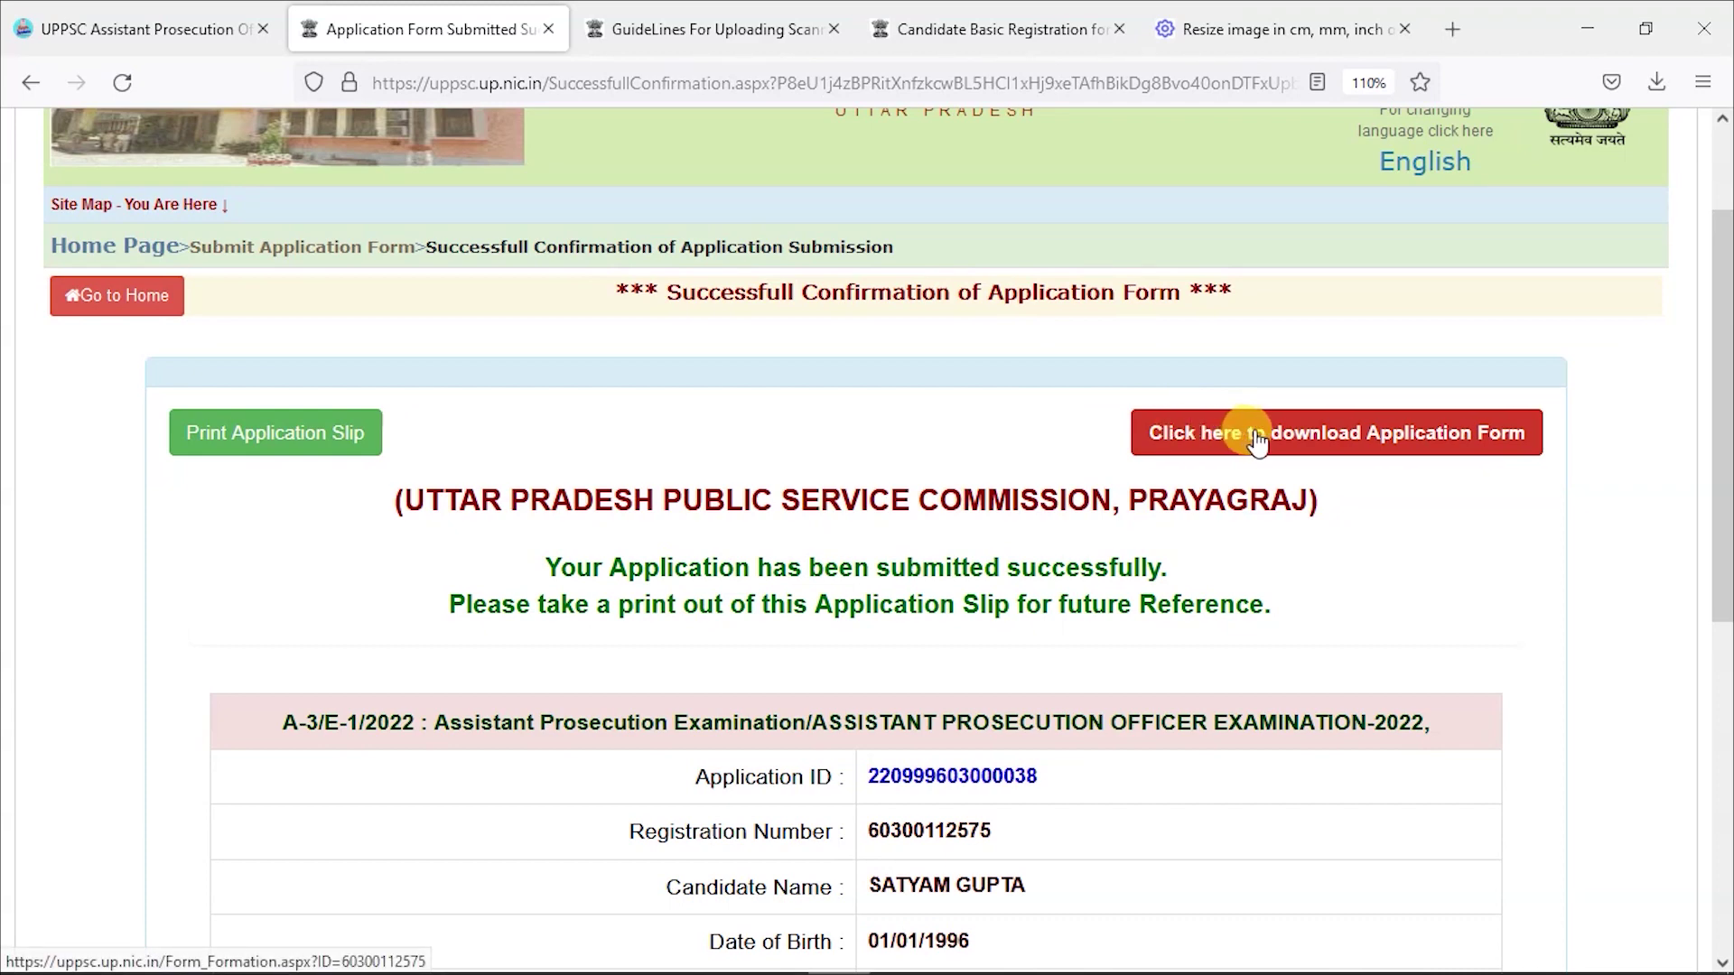
pyautogui.click(1357, 442)
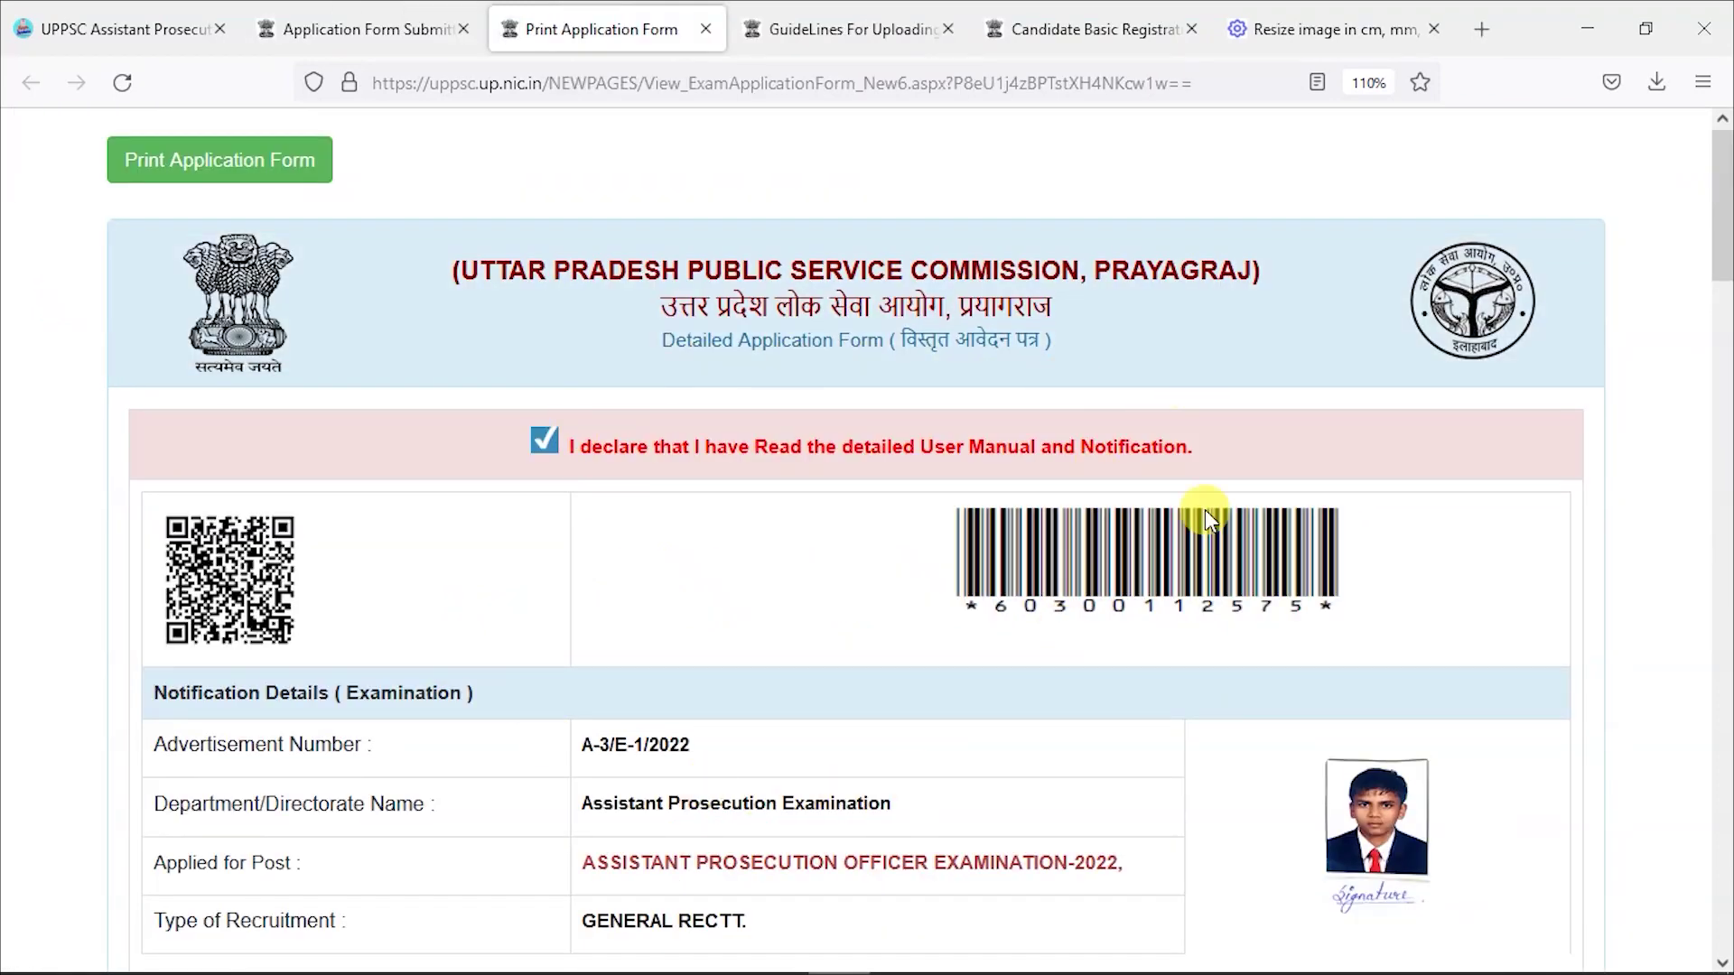